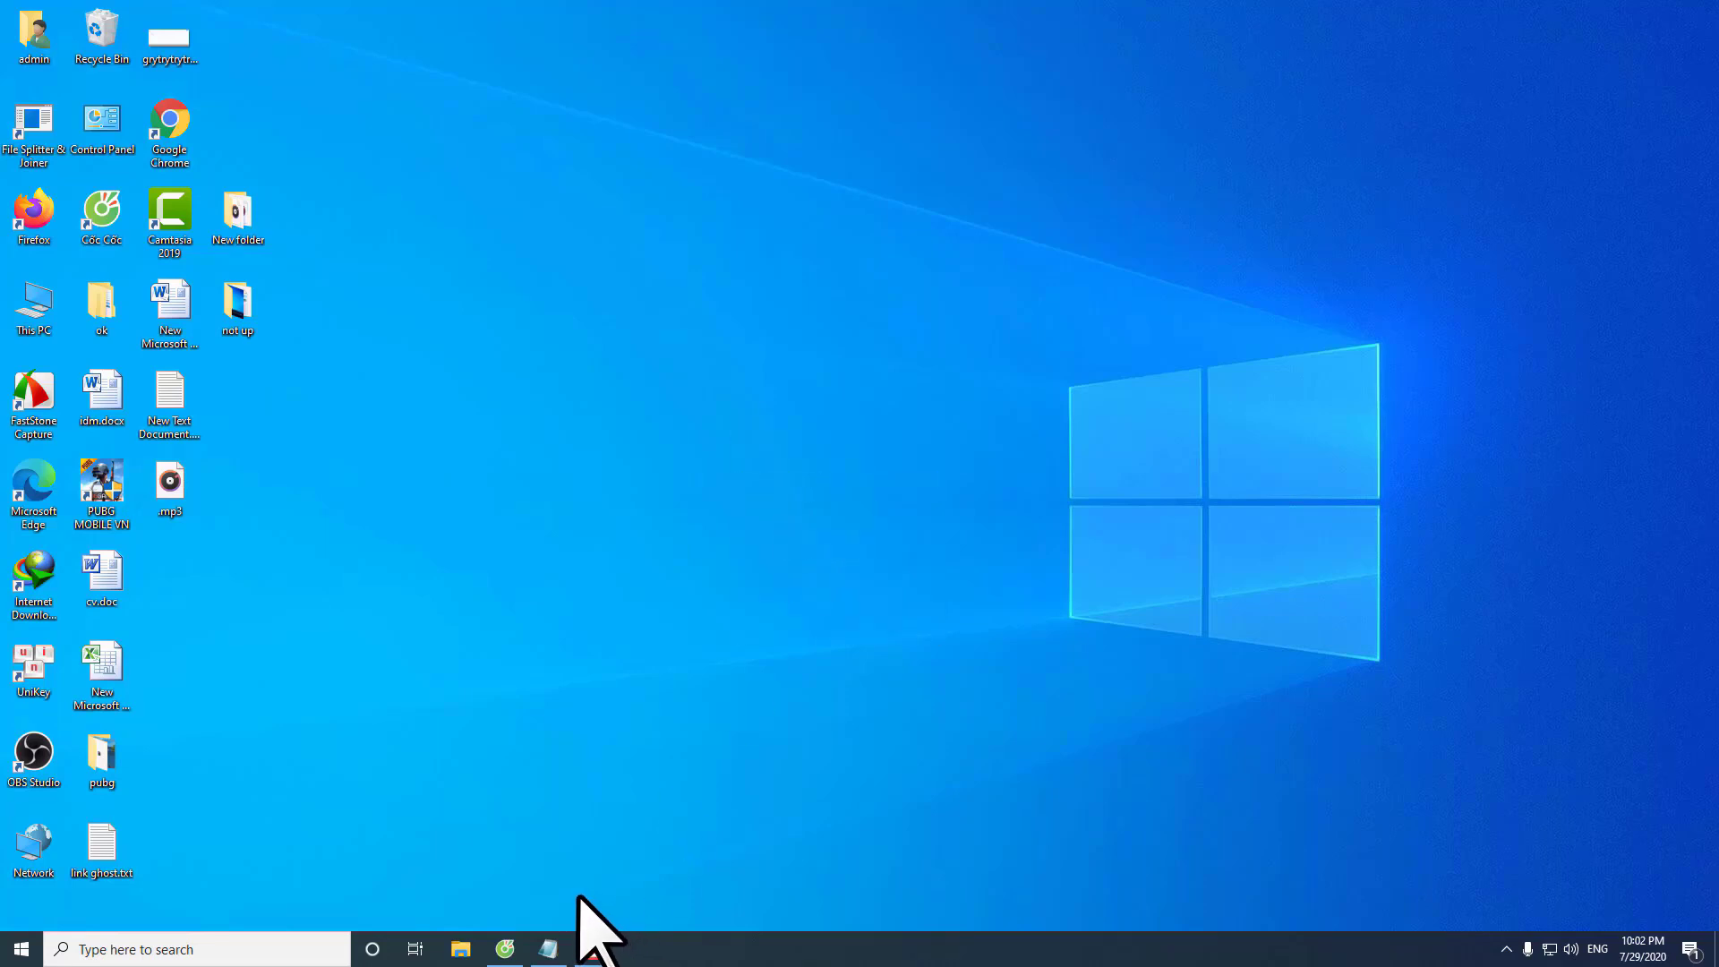
# View IDM's registration and version information, close IDM, and refresh the desktop.
pyautogui.click(1506, 950)
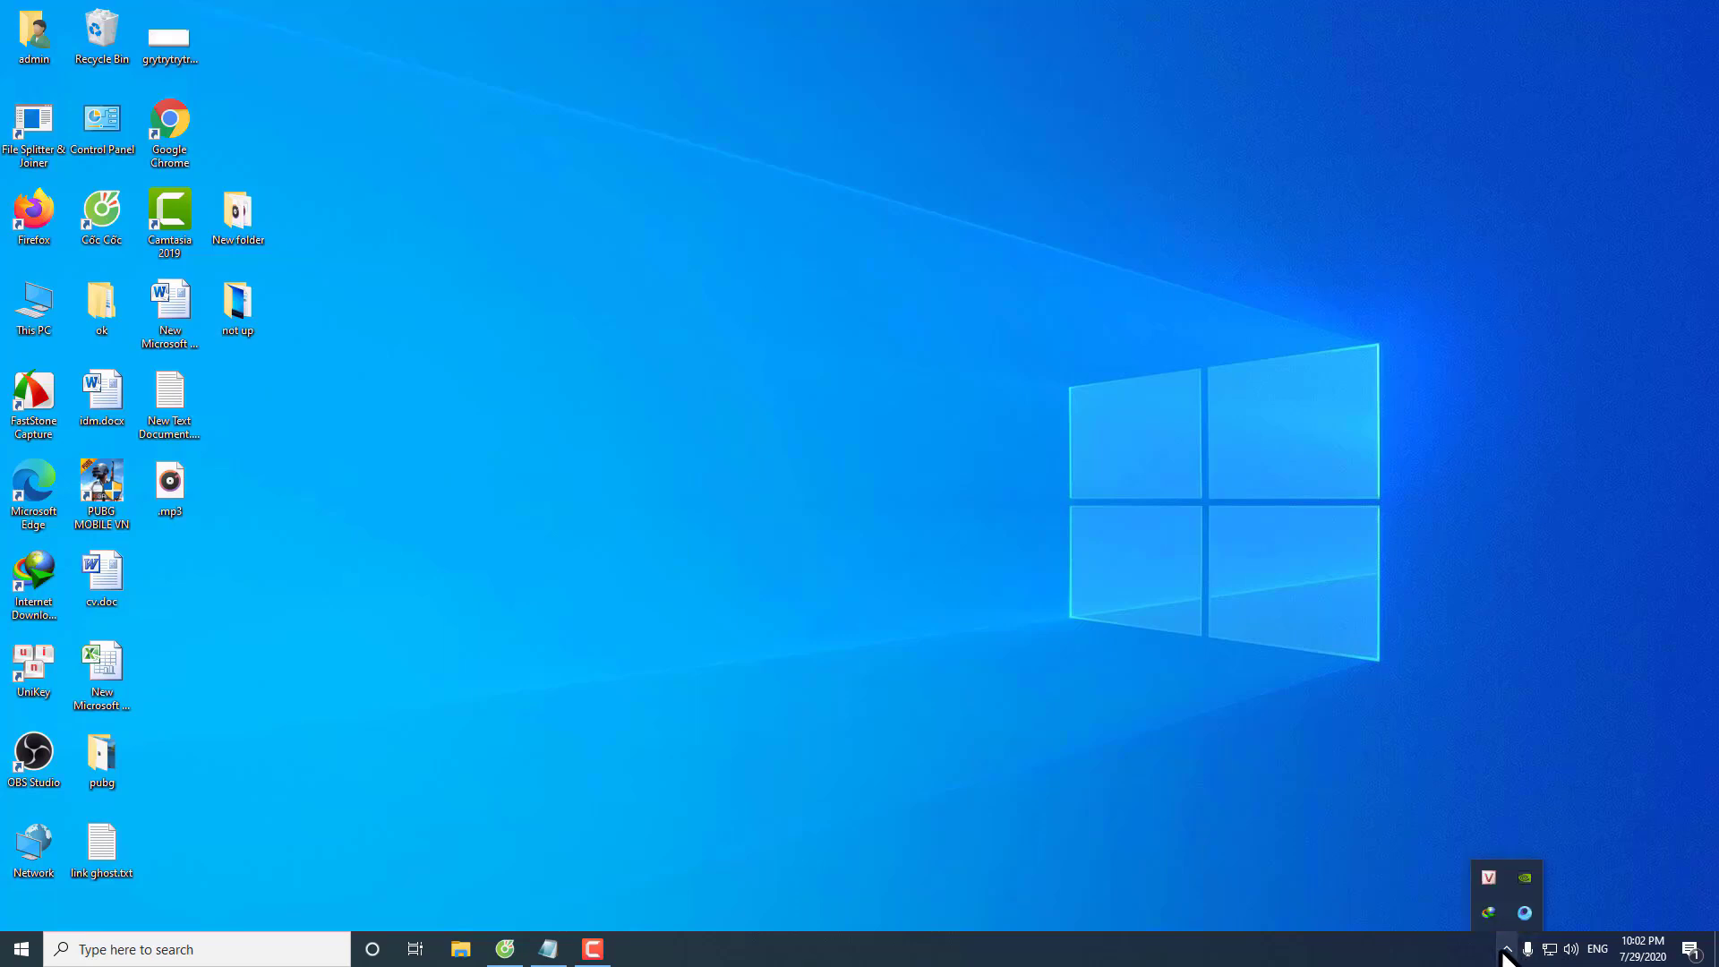
pyautogui.doubleClick(1487, 914)
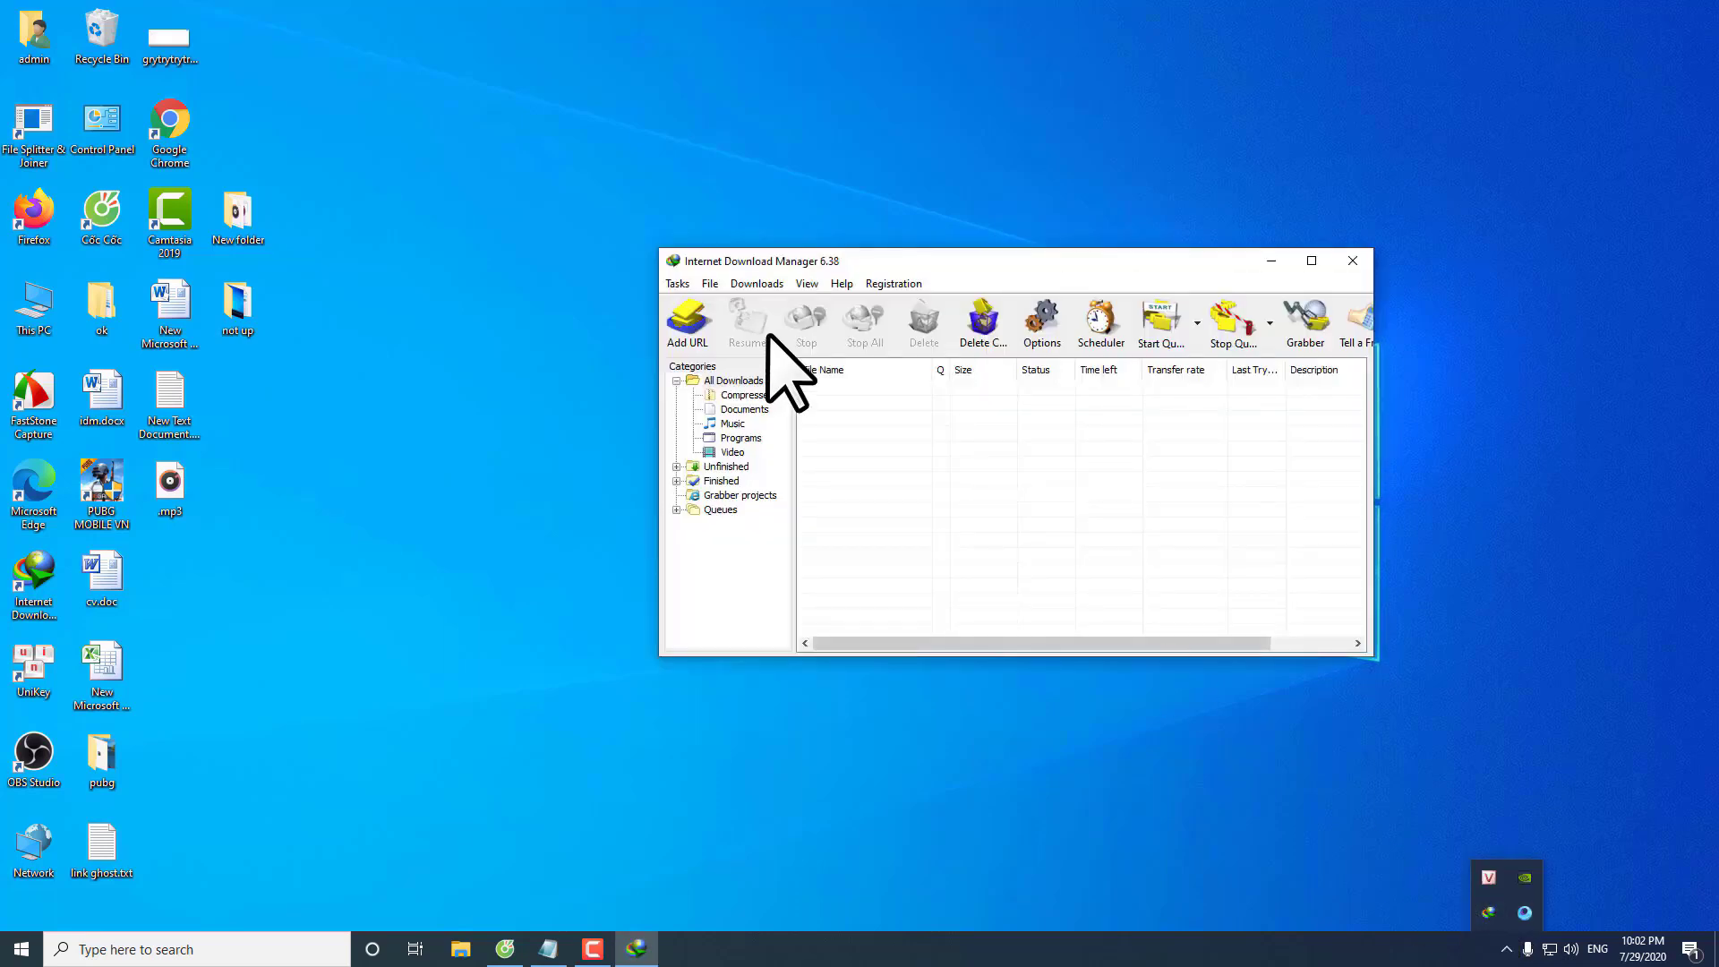
pyautogui.click(891, 284)
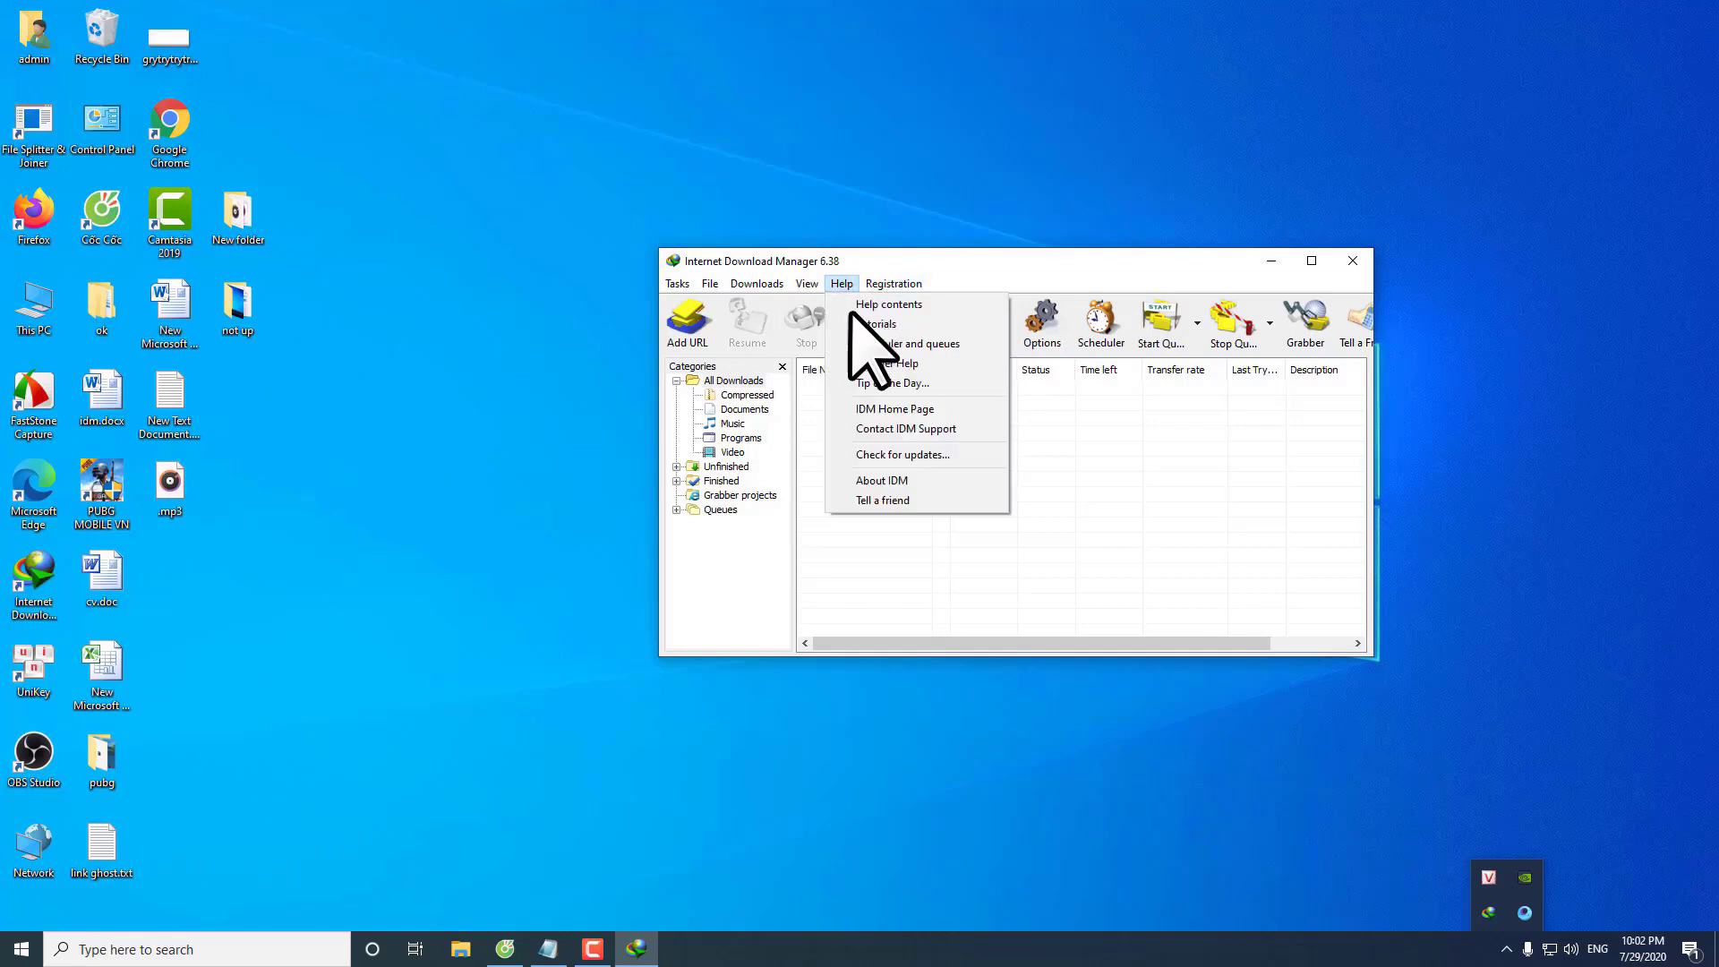
pyautogui.moveTo(840, 283)
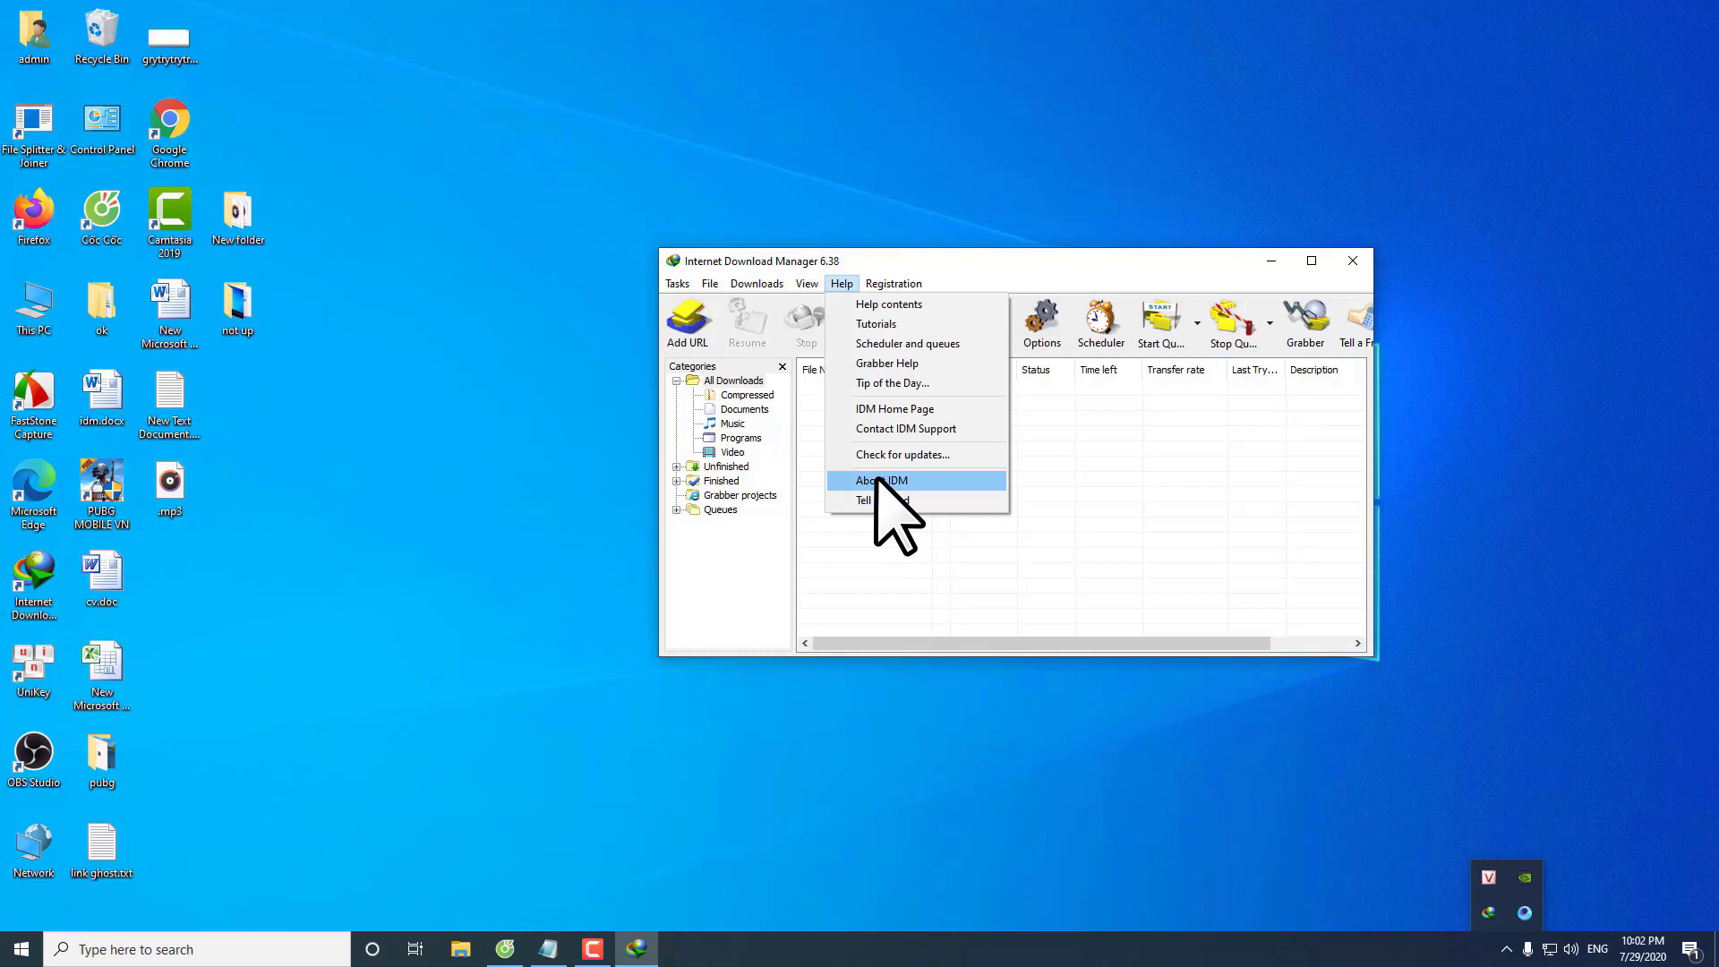
pyautogui.click(879, 480)
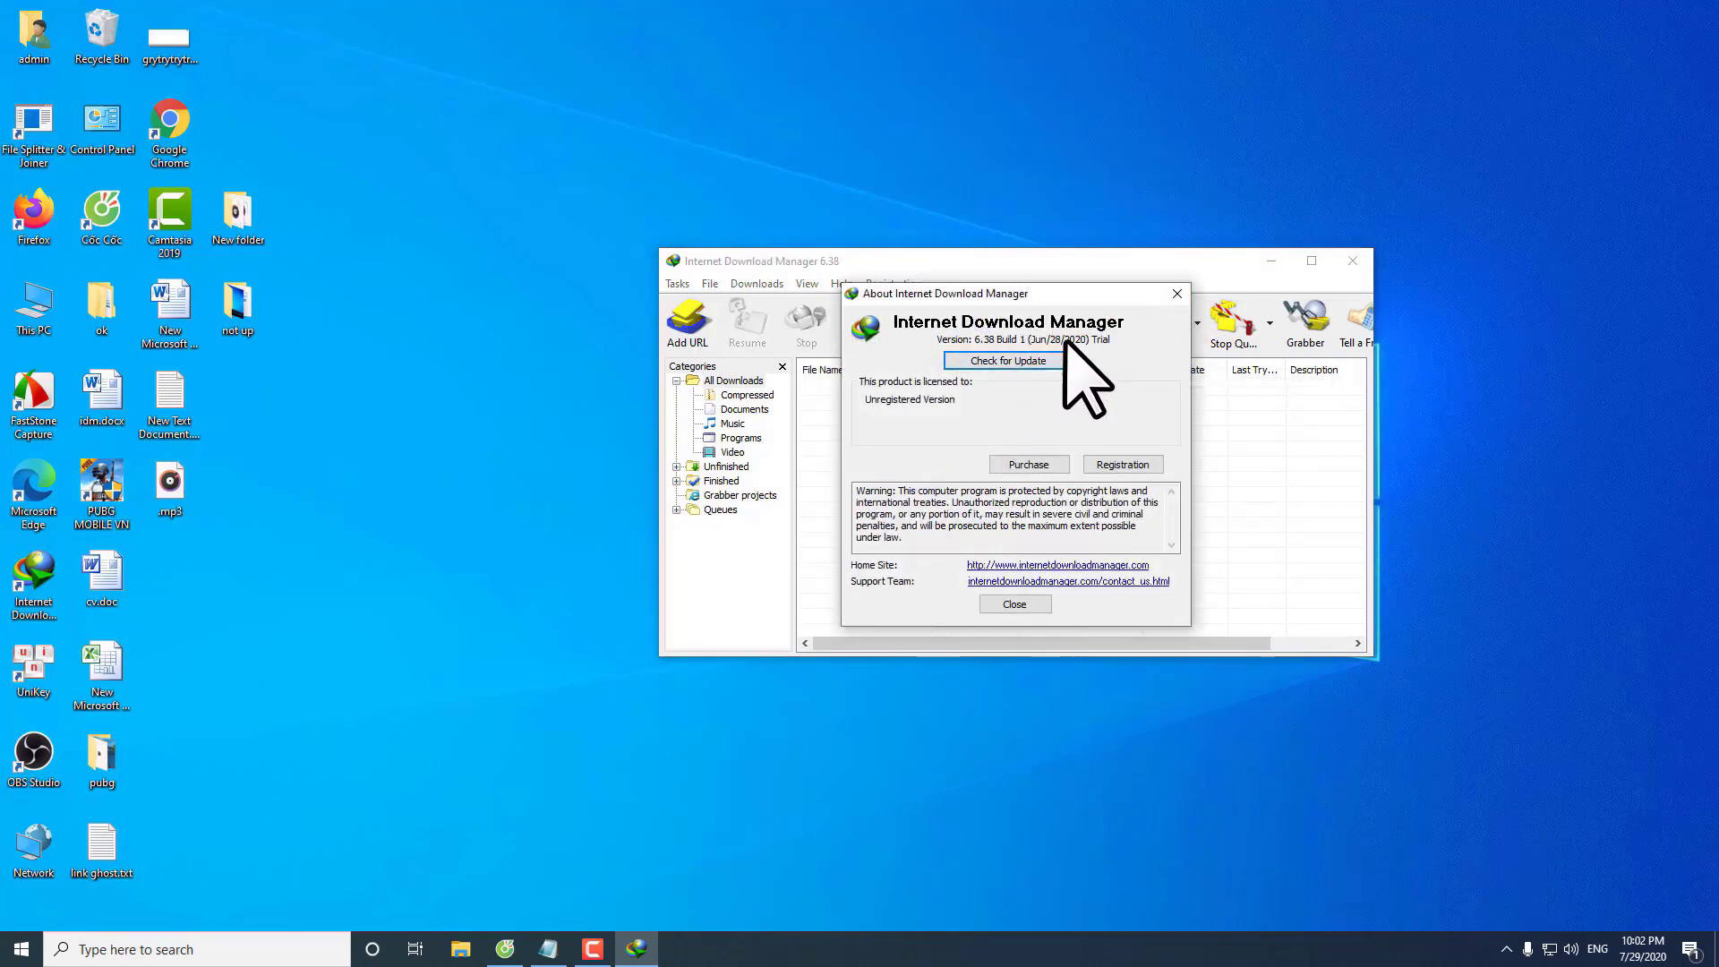
pyautogui.click(1178, 293)
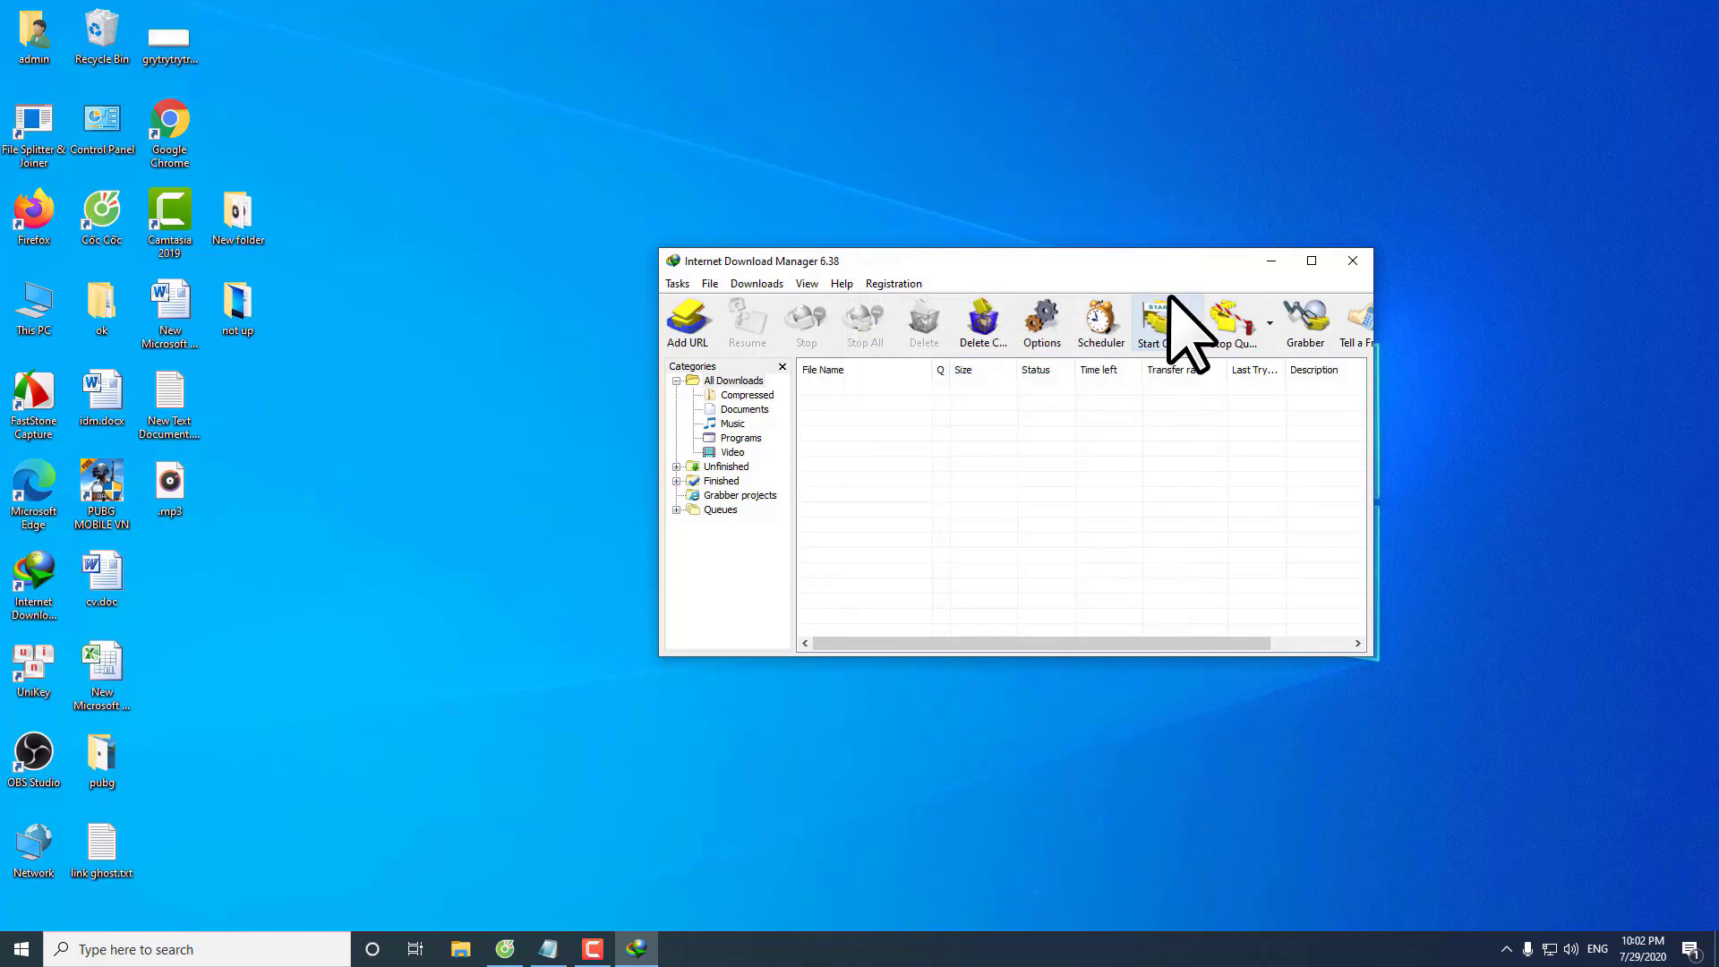
pyautogui.click(1354, 262)
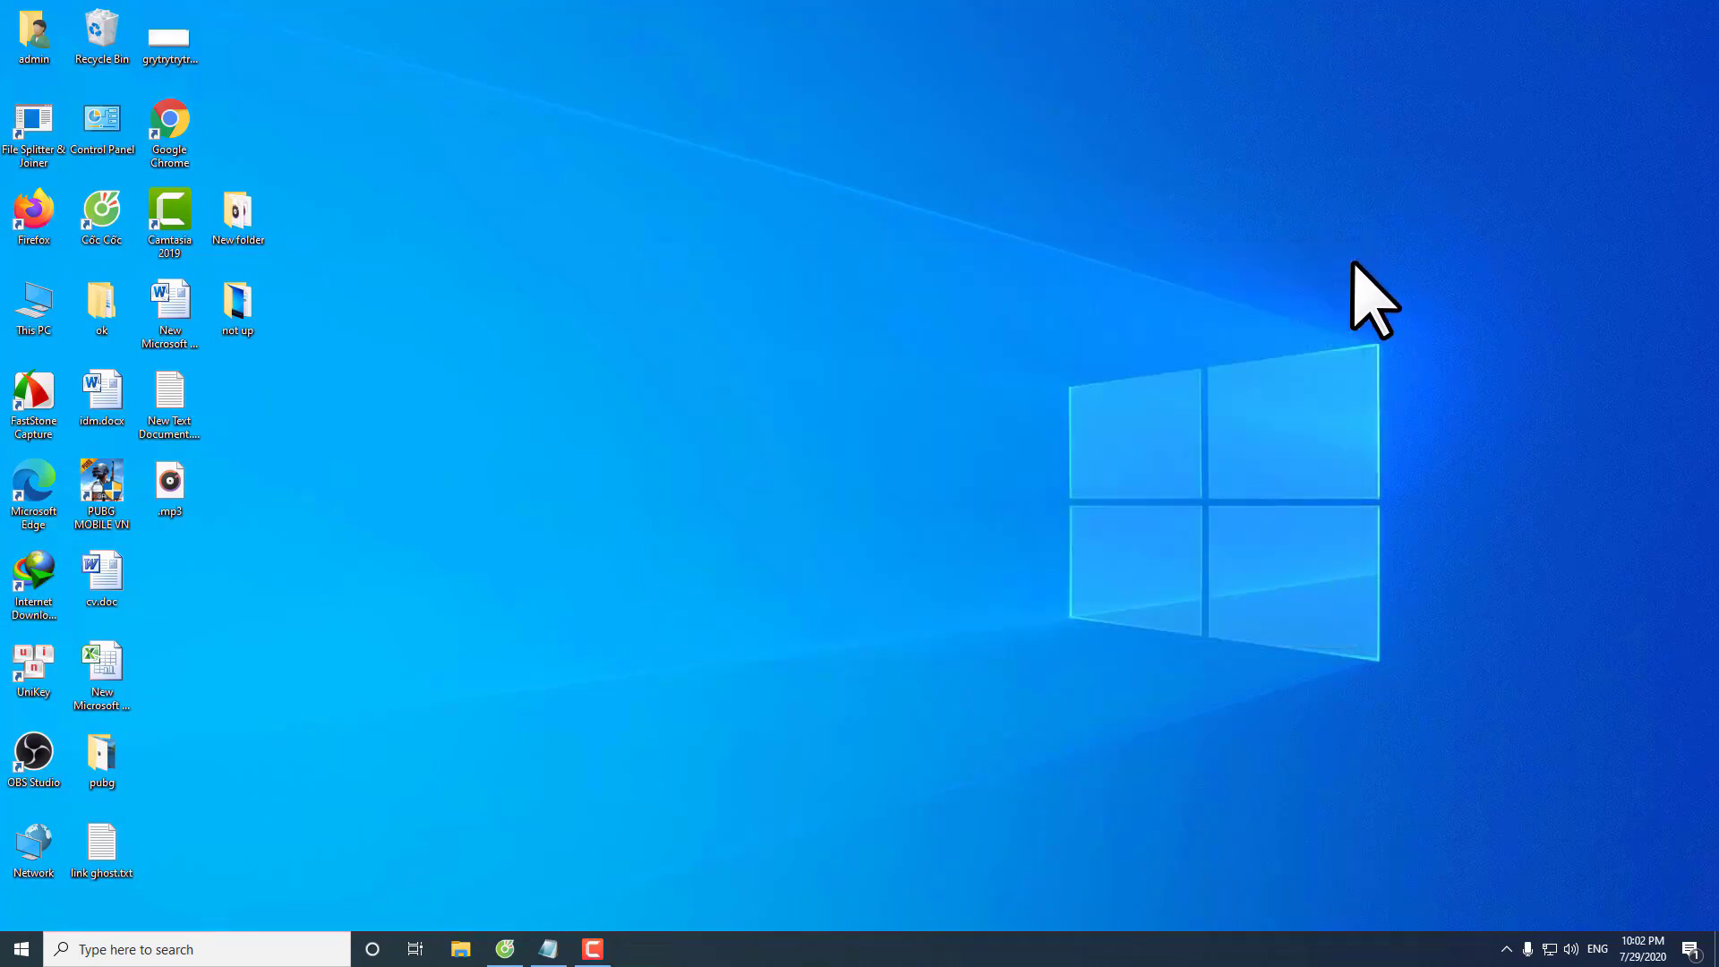
pyautogui.rightClick(641, 388)
pyautogui.click(682, 445)
# Check IDM for a newer version, dismiss the latest-version message, and refresh the desktop.
pyautogui.click(1508, 950)
pyautogui.click(1489, 914)
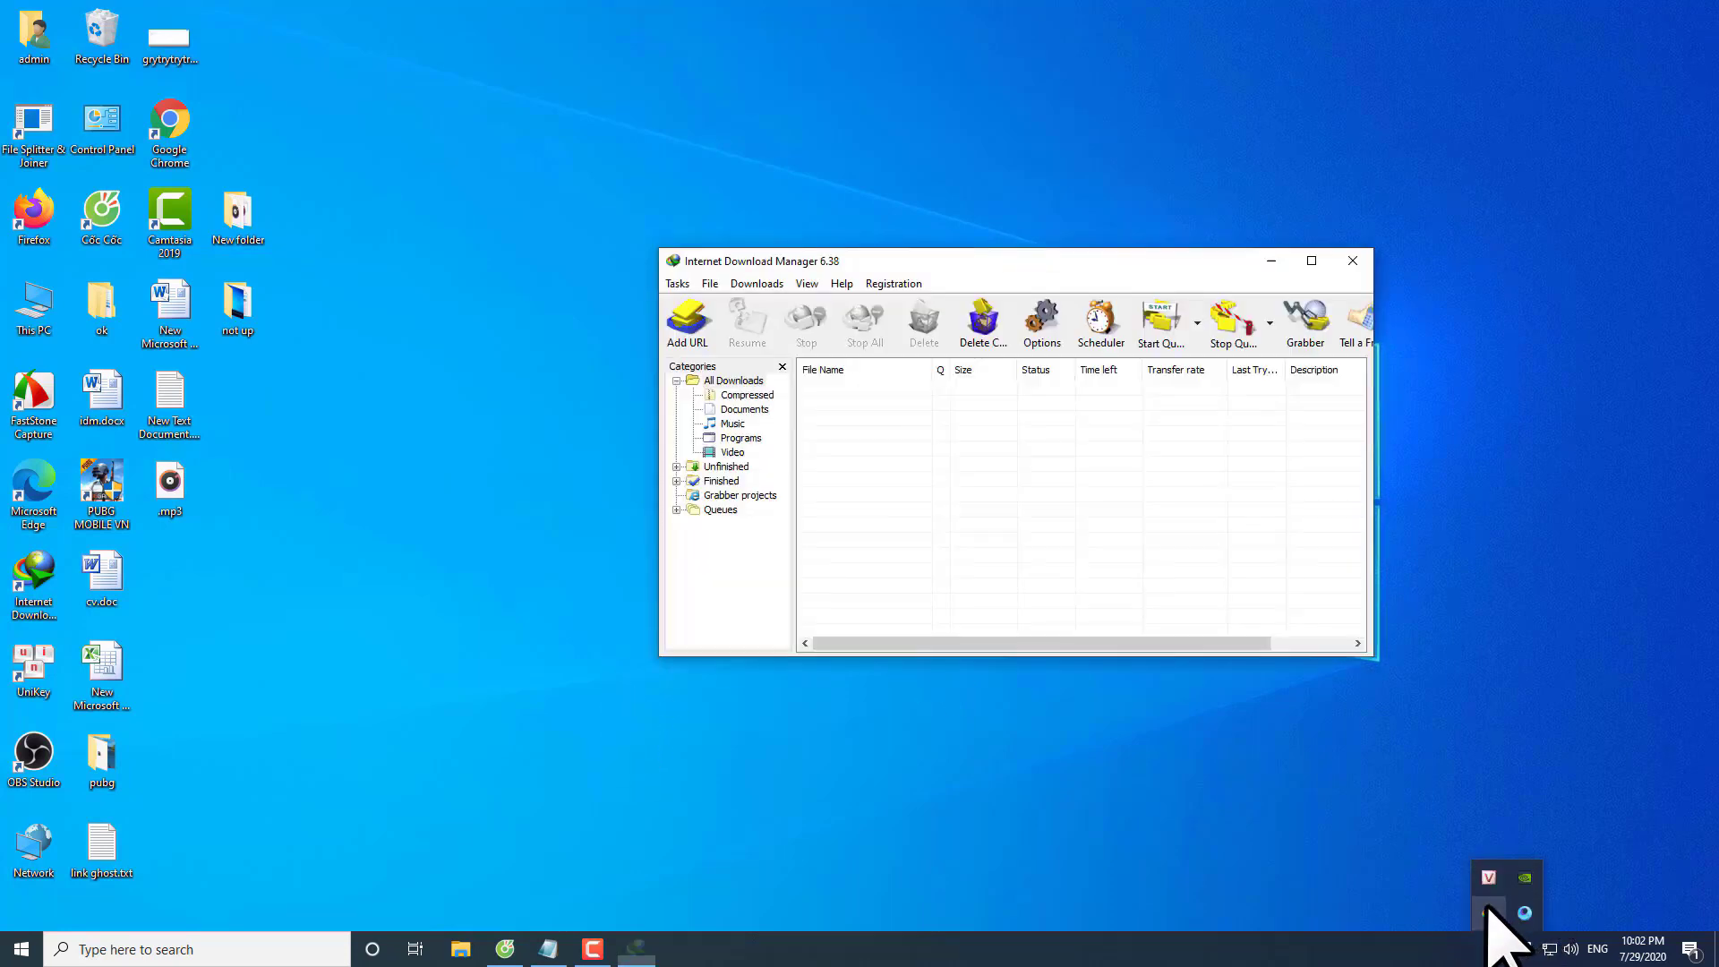
pyautogui.click(838, 284)
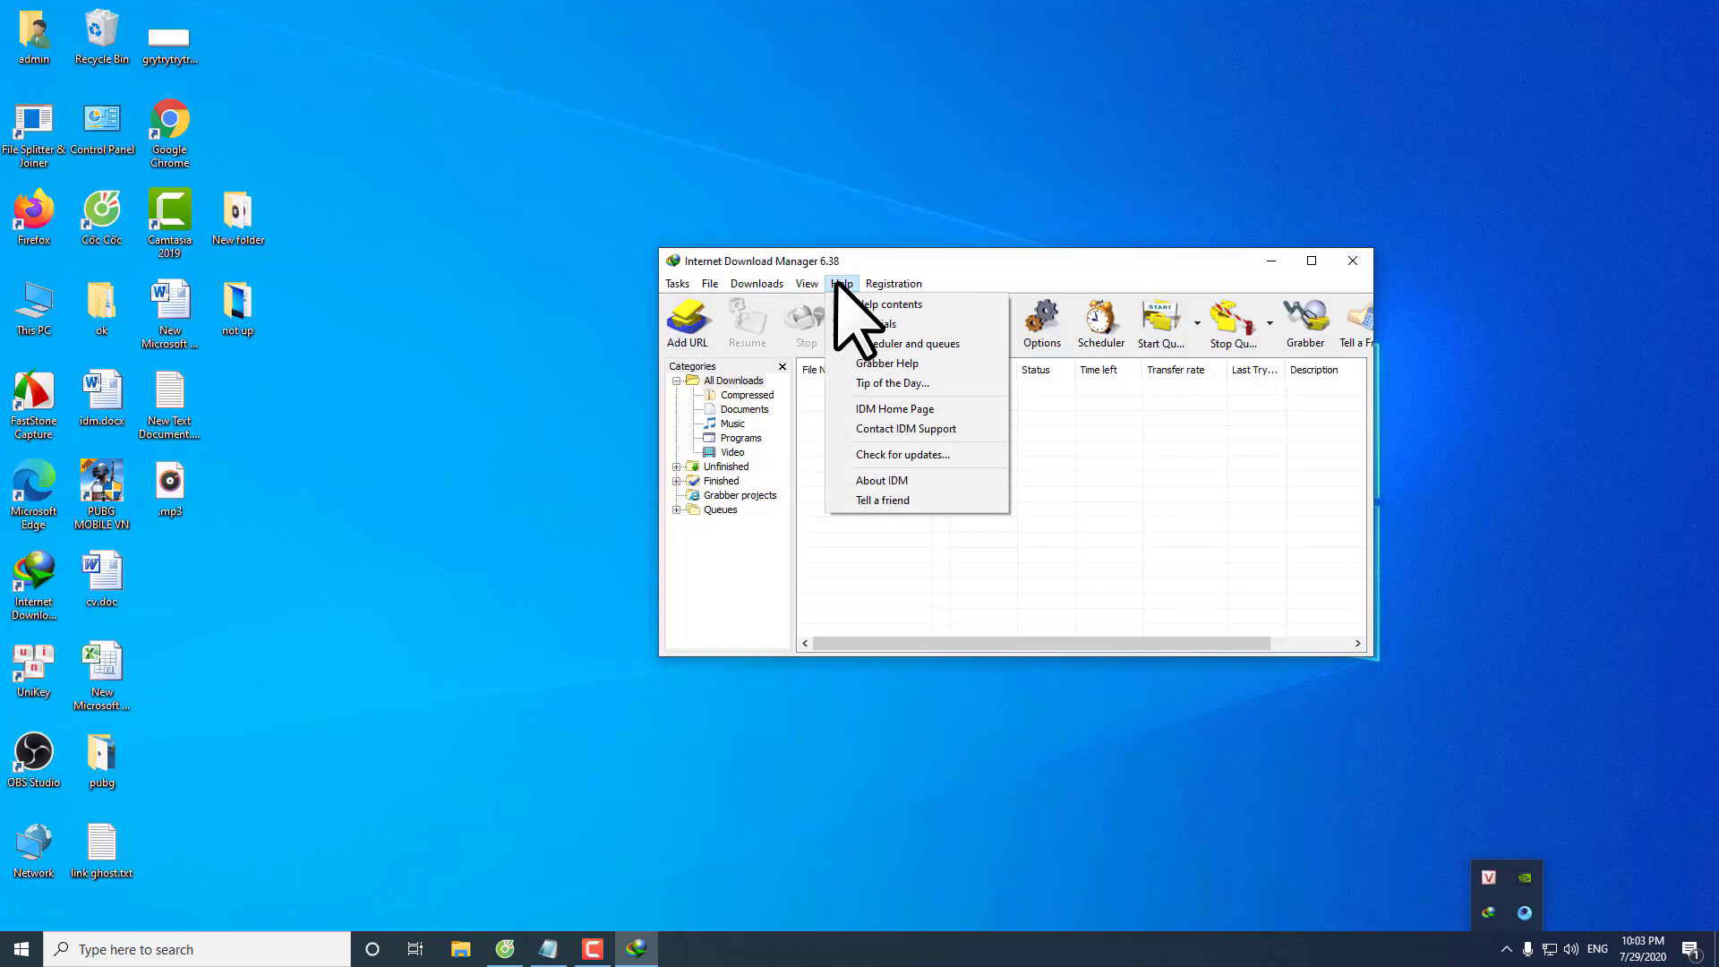
pyautogui.click(890, 454)
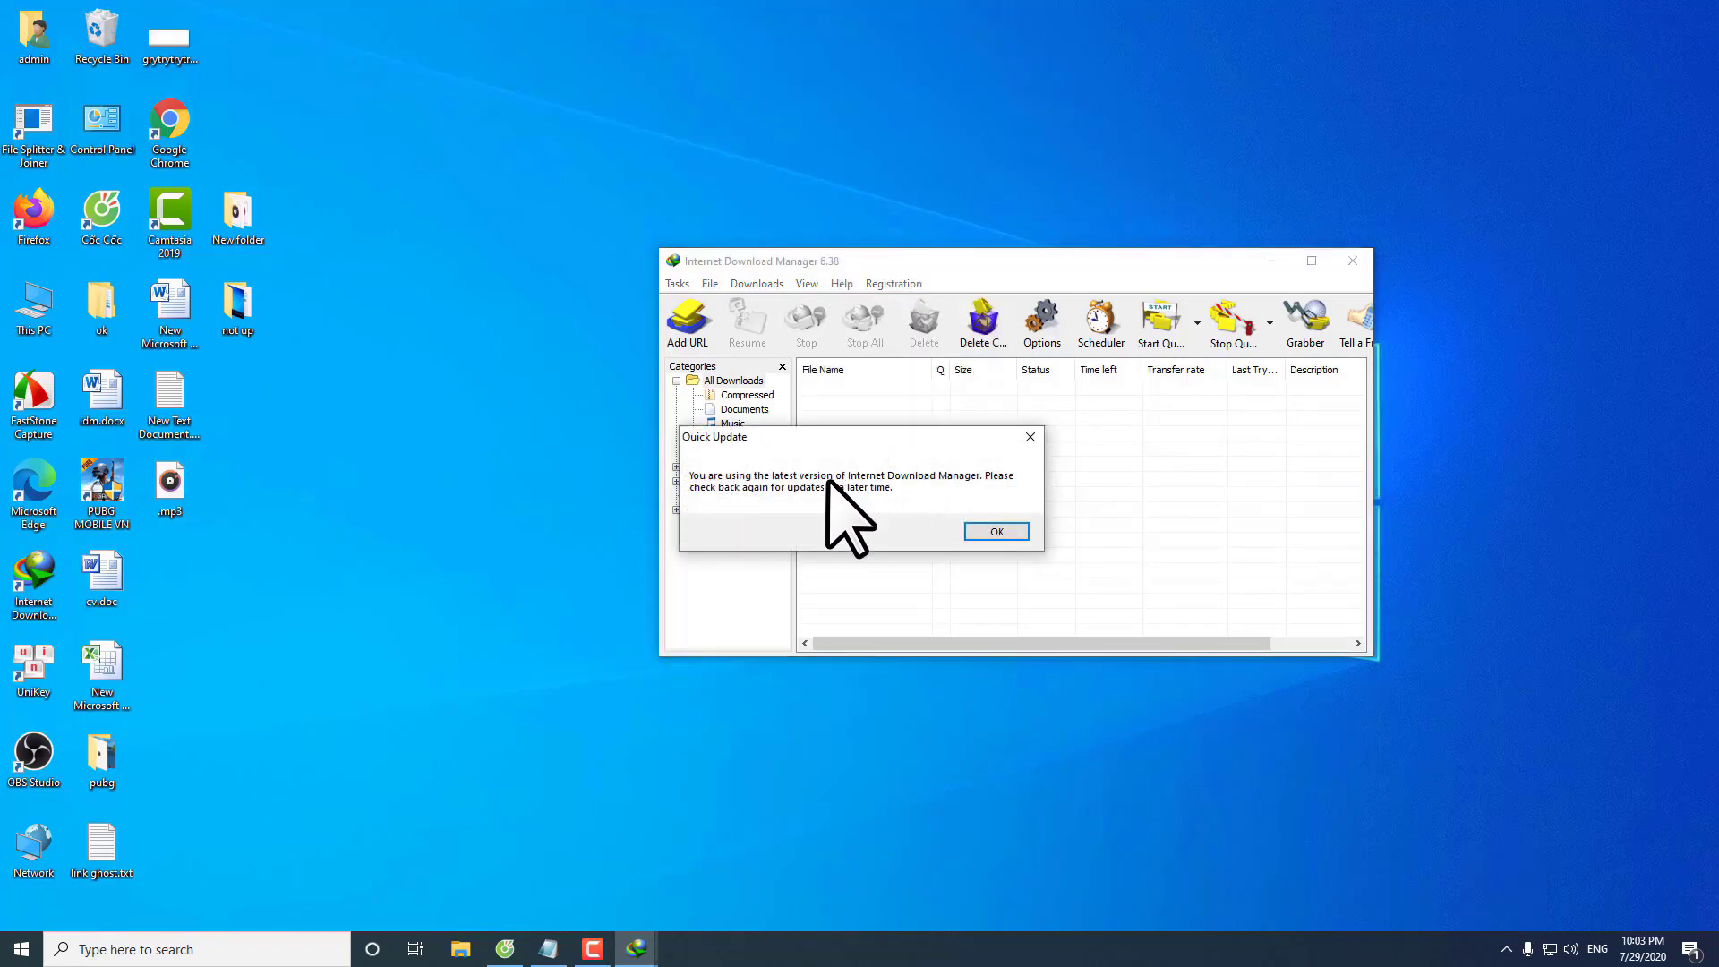
pyautogui.click(993, 533)
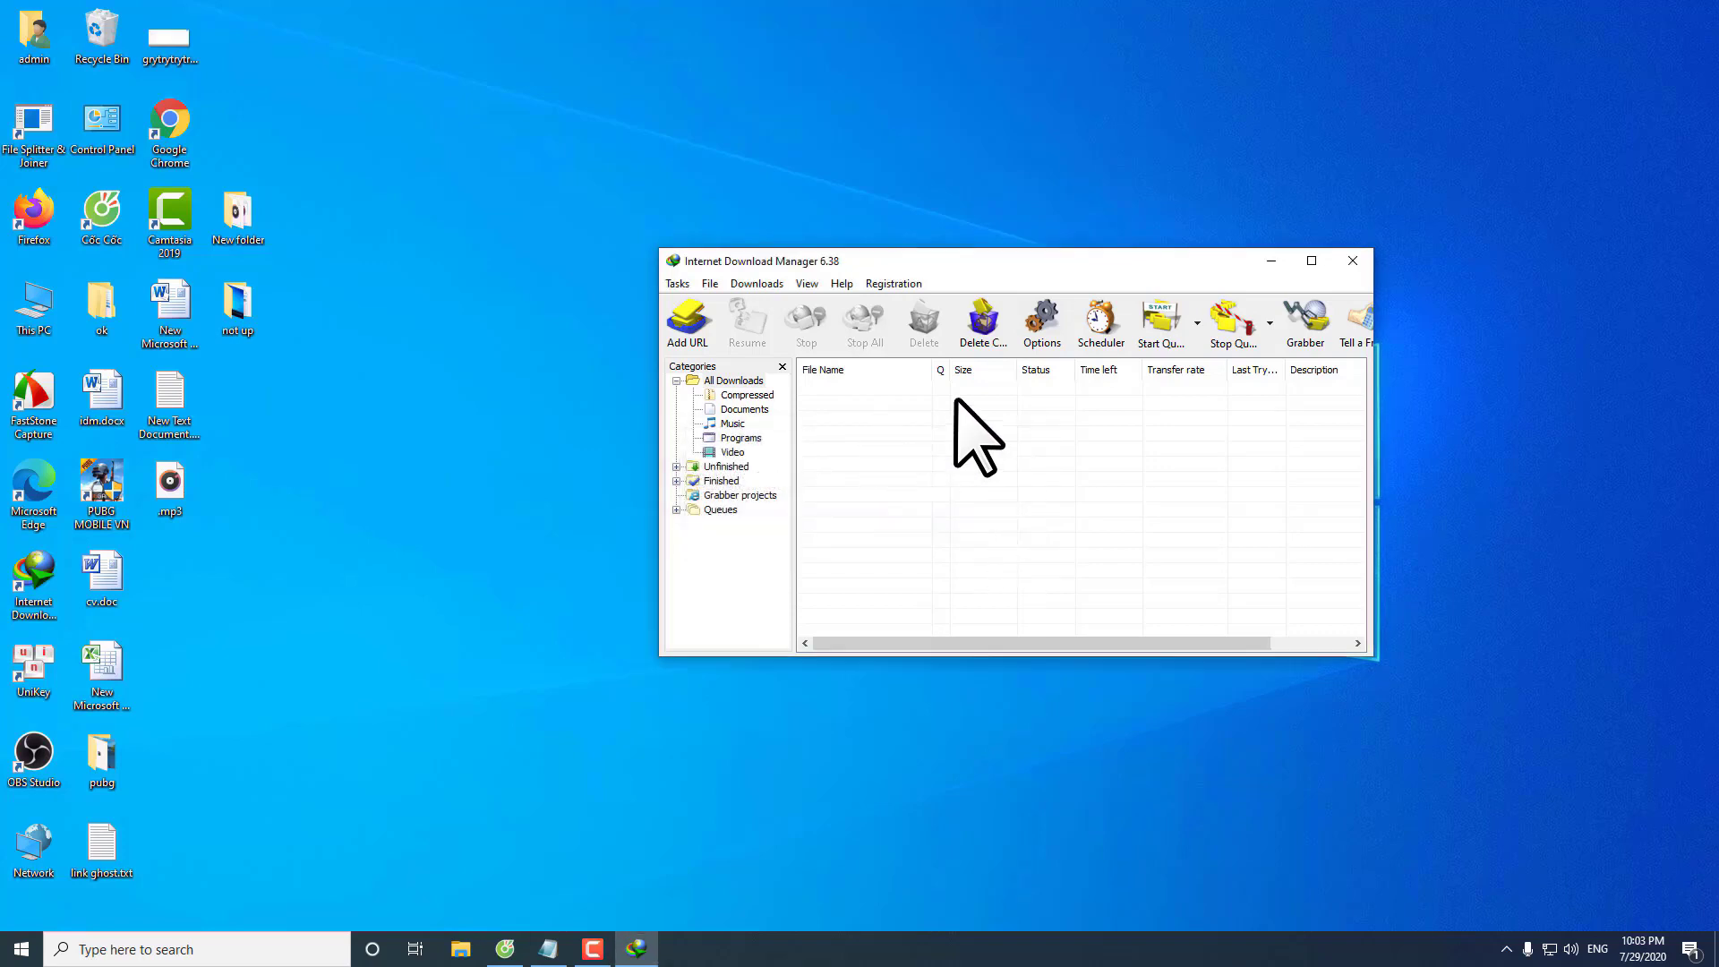
pyautogui.click(1352, 260)
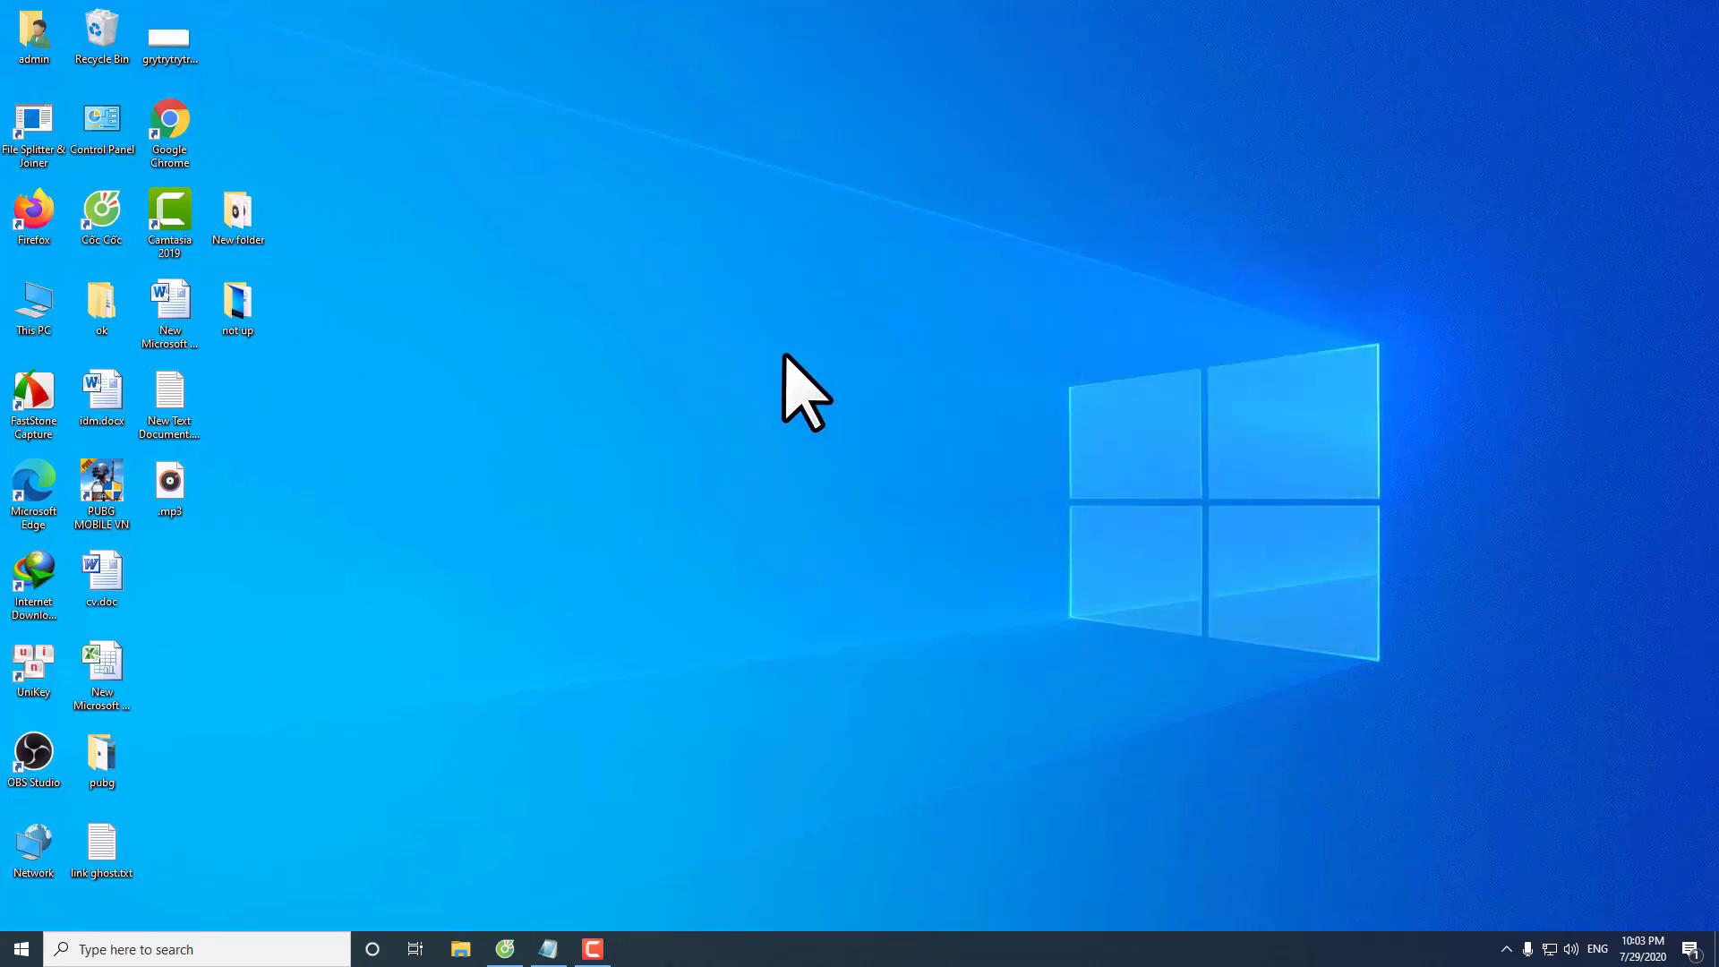
pyautogui.rightClick(787, 356)
pyautogui.click(836, 407)
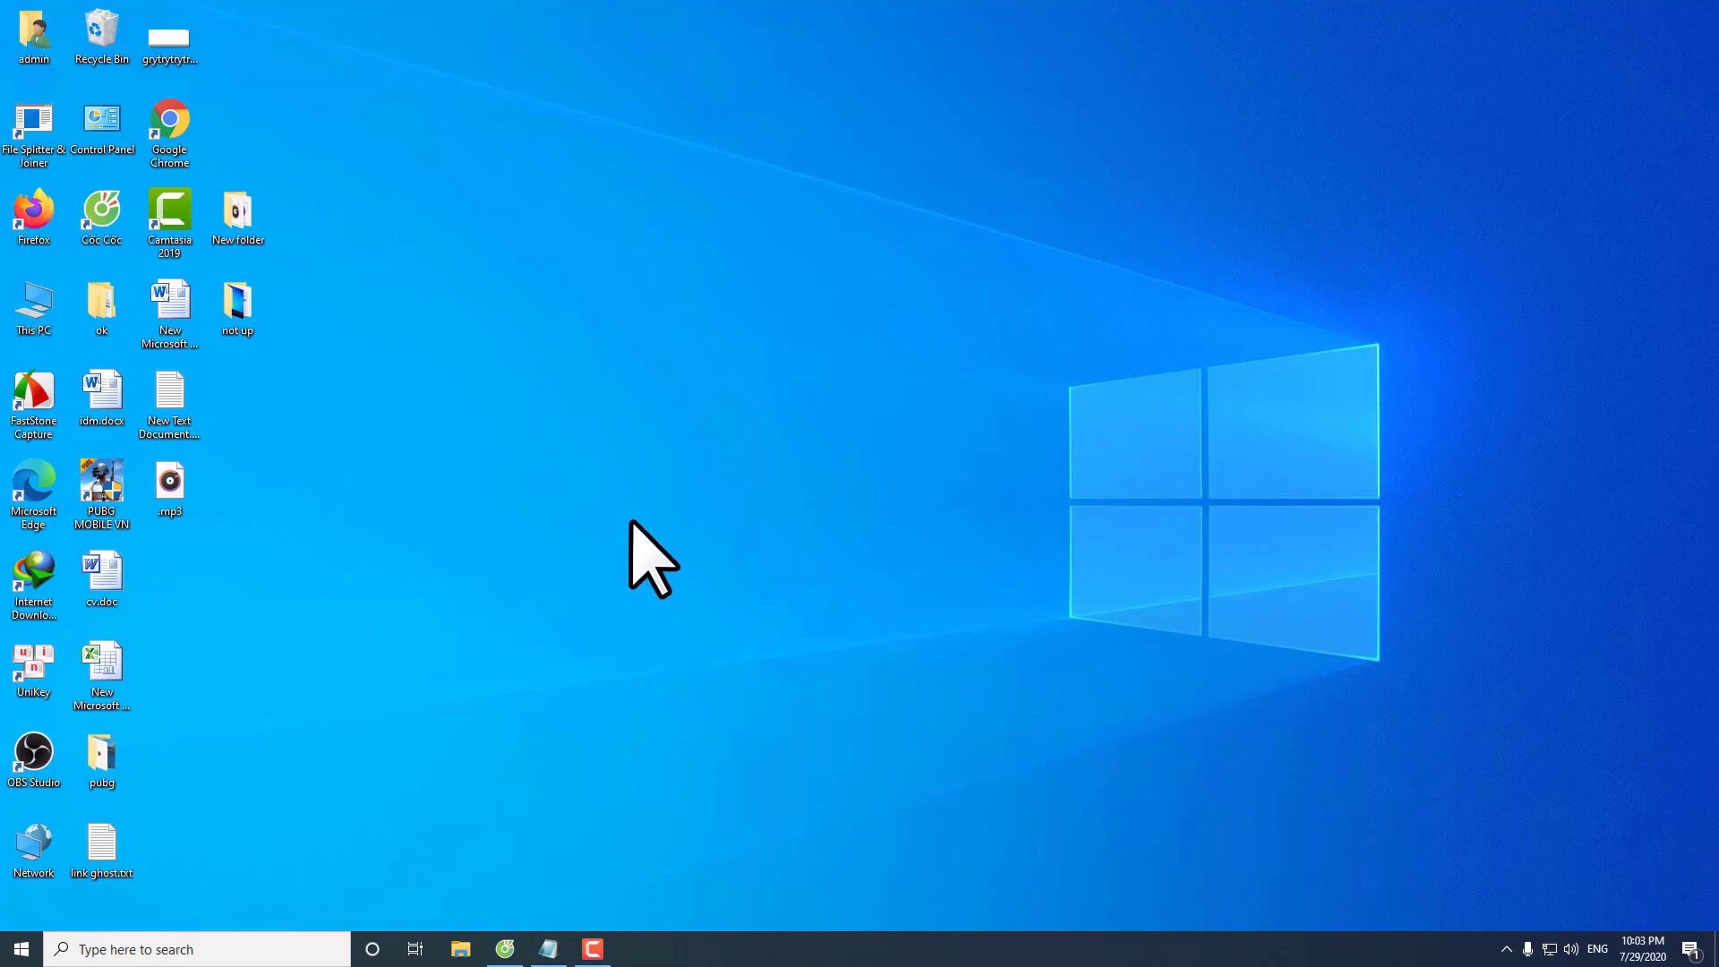
# Copy the selected third Google Drive download link from Notepad.
pyautogui.click(551, 949)
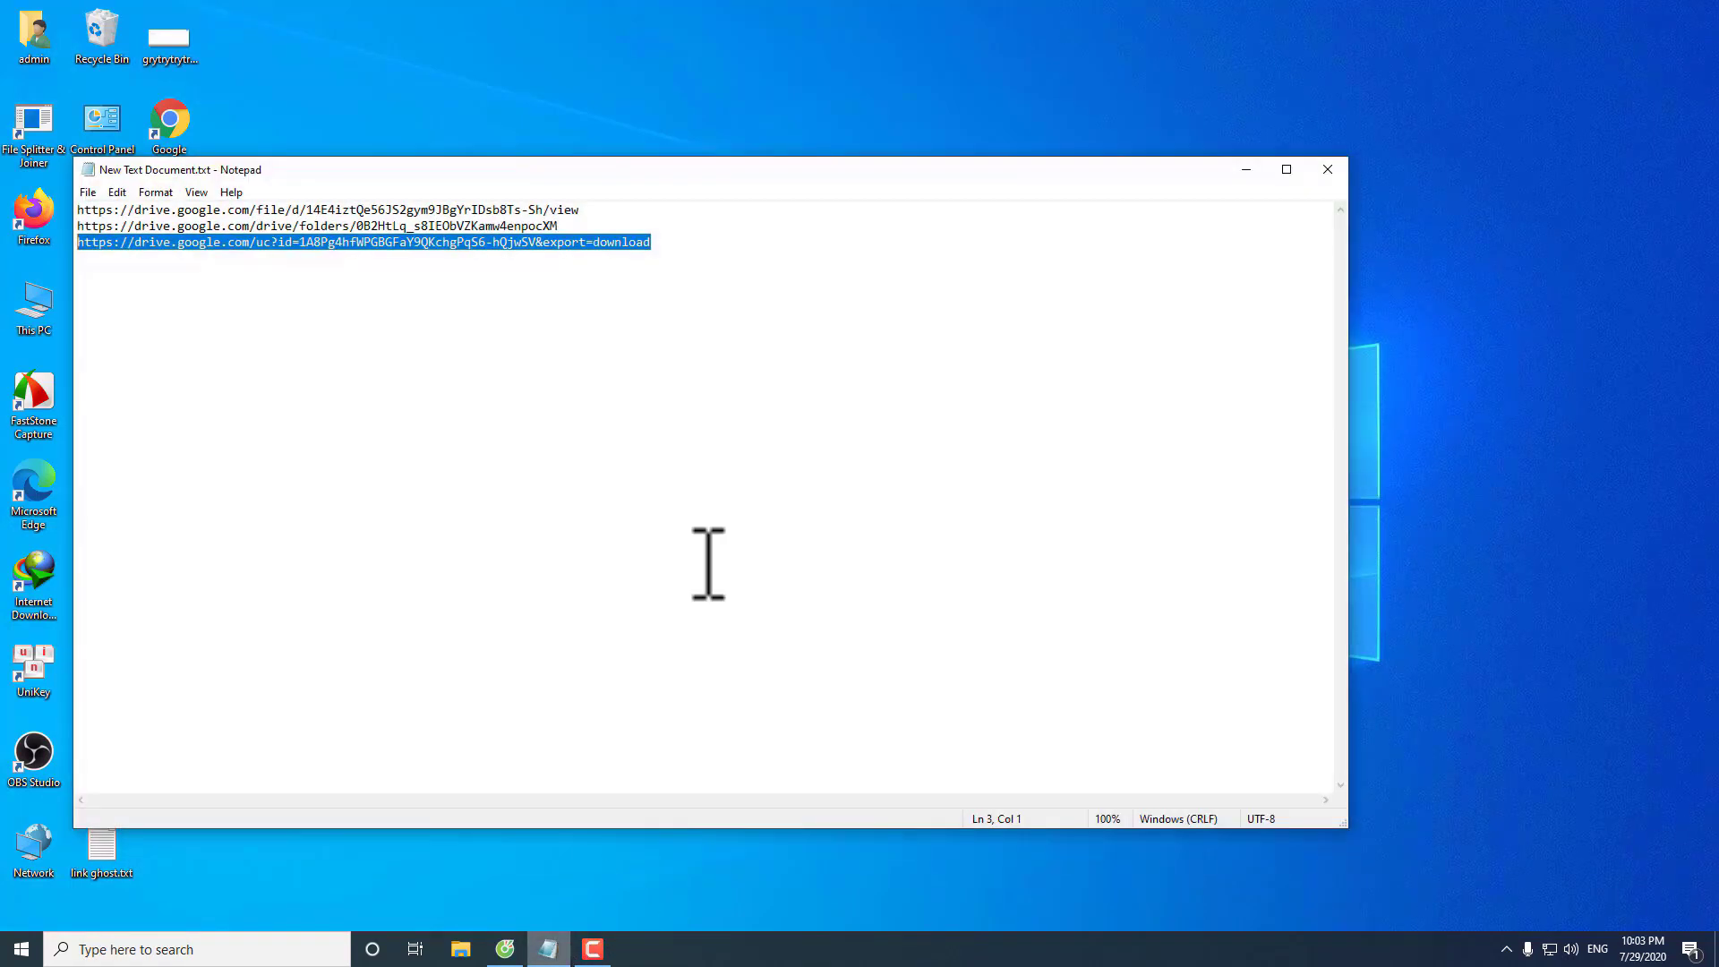
pyautogui.rightClick(594, 251)
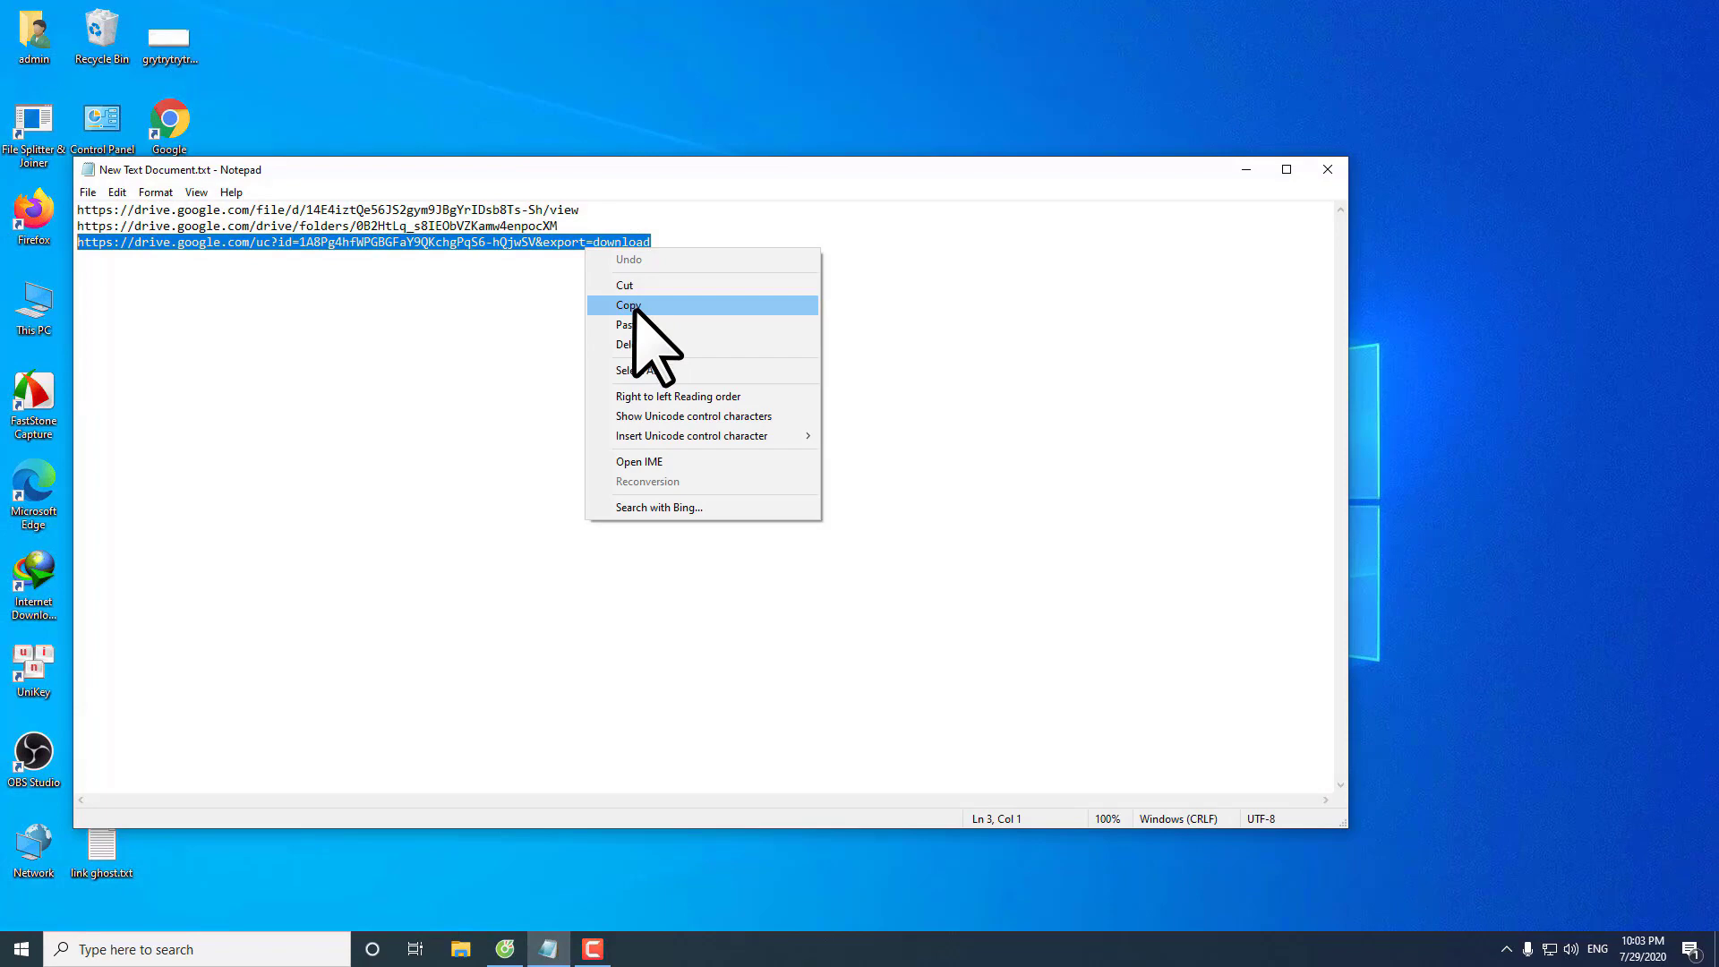
pyautogui.click(632, 306)
# Open the copied Drive link in maximized Firefox and download despite the virus warning.
pyautogui.click(1241, 168)
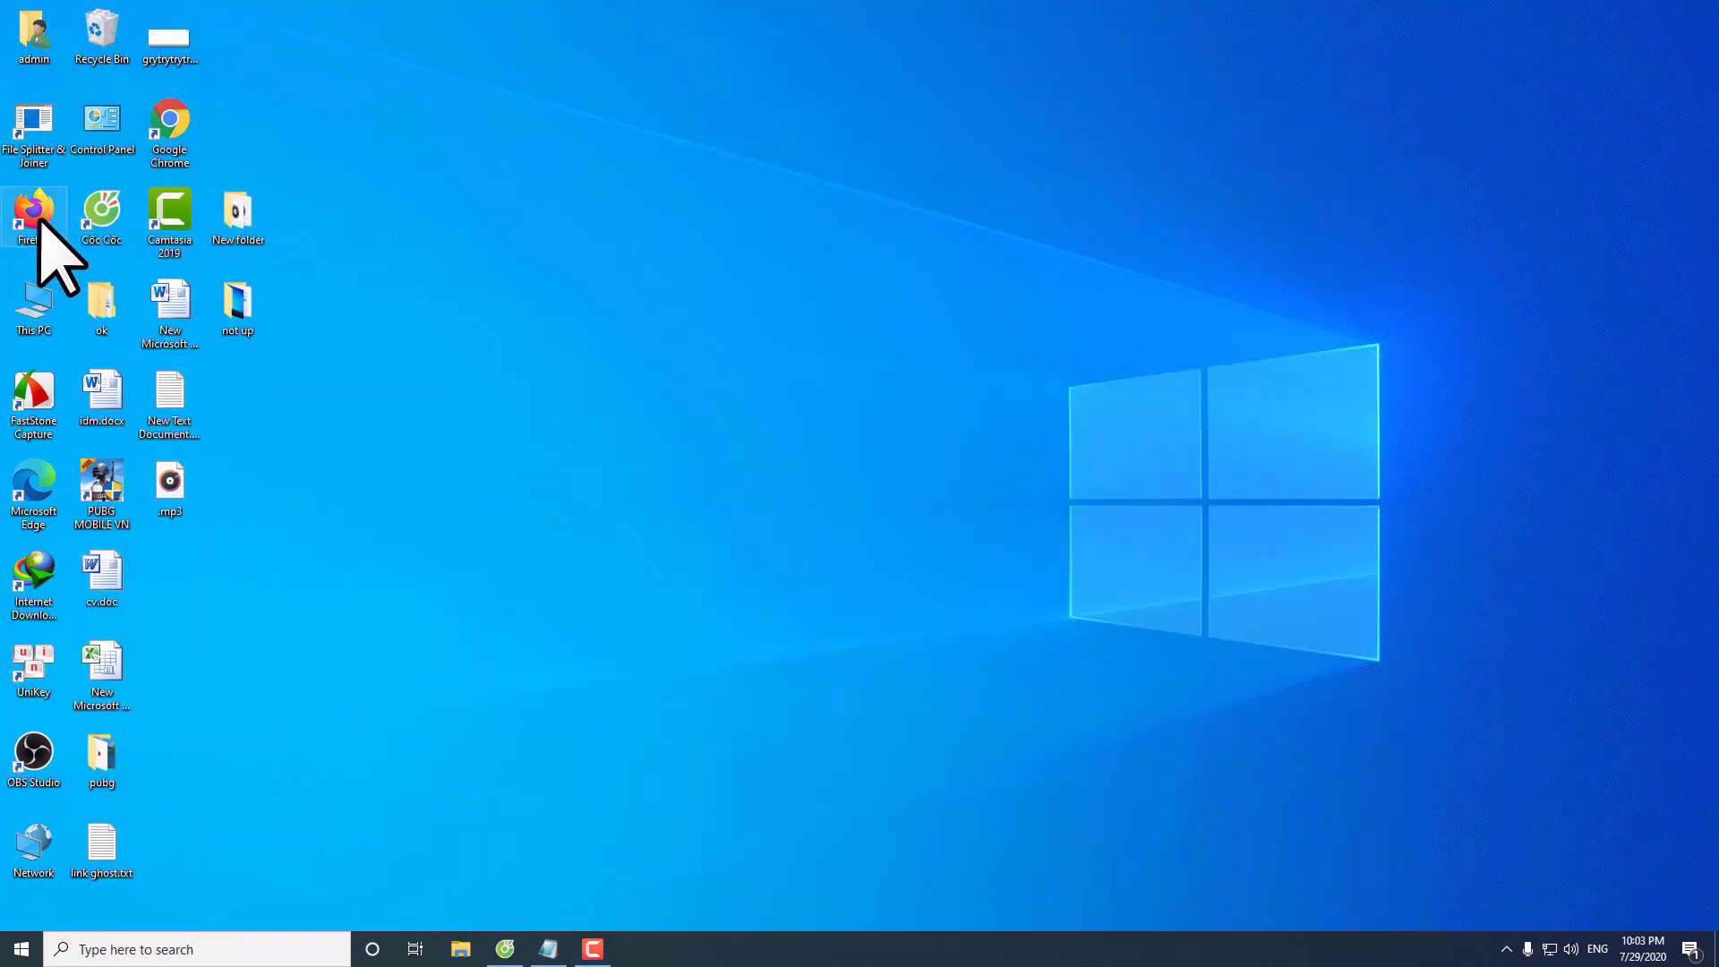
pyautogui.doubleClick(45, 239)
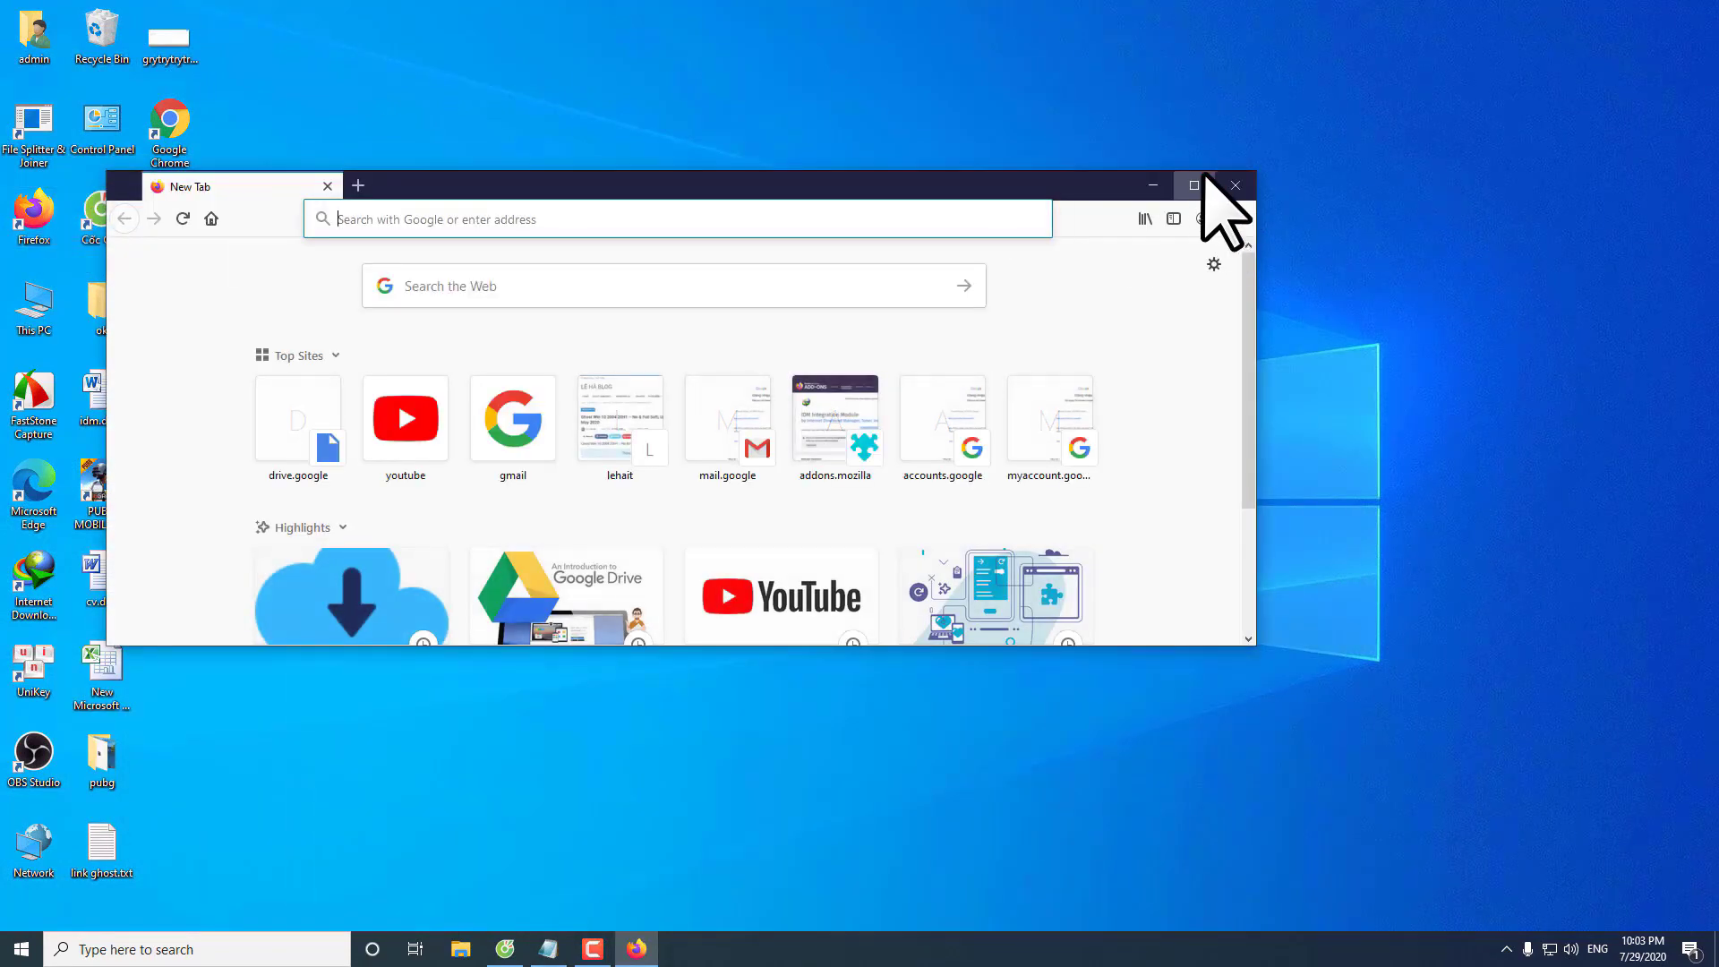
pyautogui.click(1194, 185)
pyautogui.rightClick(311, 56)
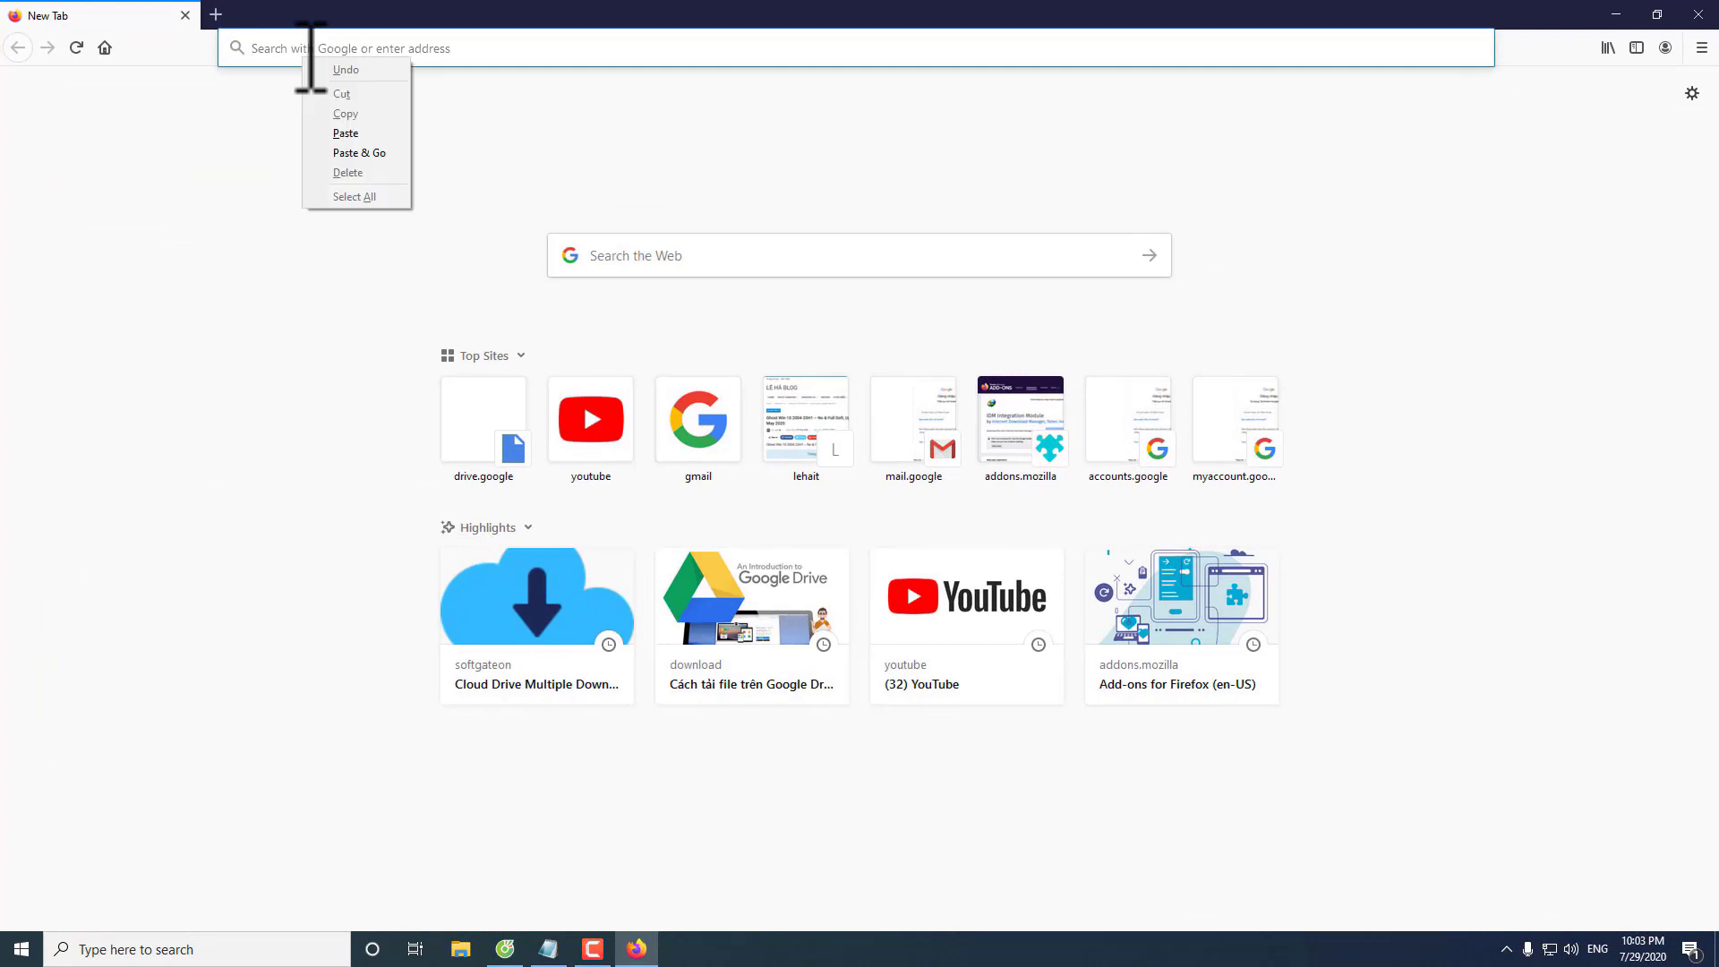
pyautogui.click(371, 151)
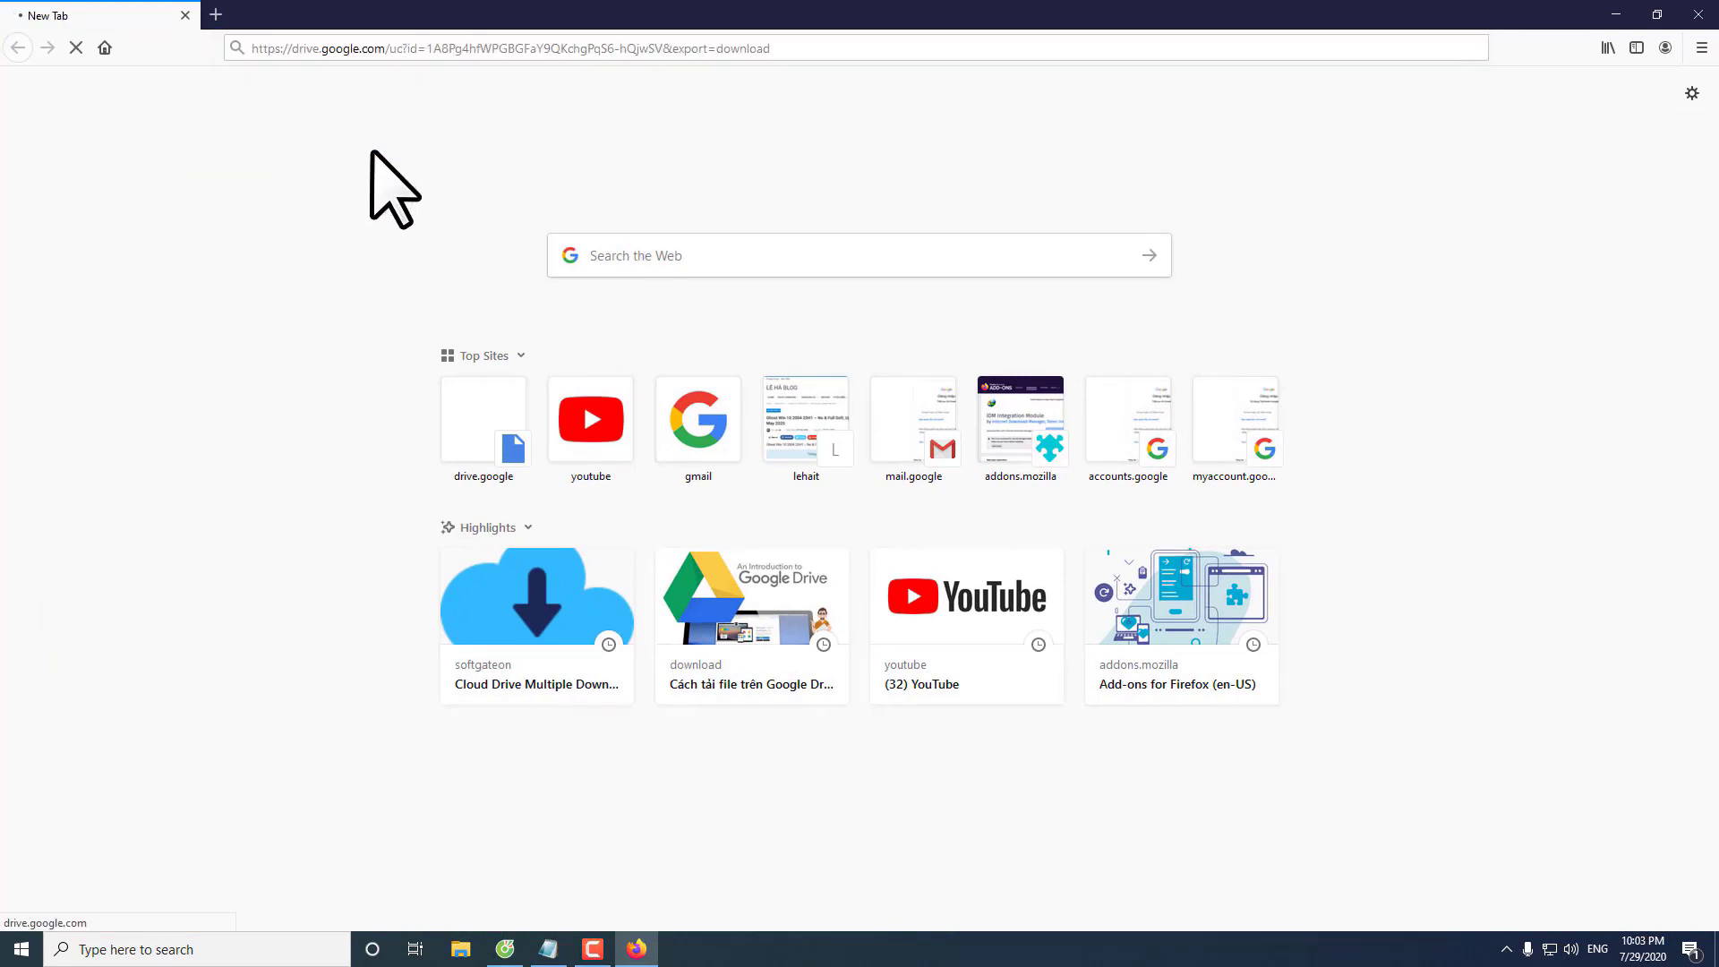
pyautogui.click(736, 246)
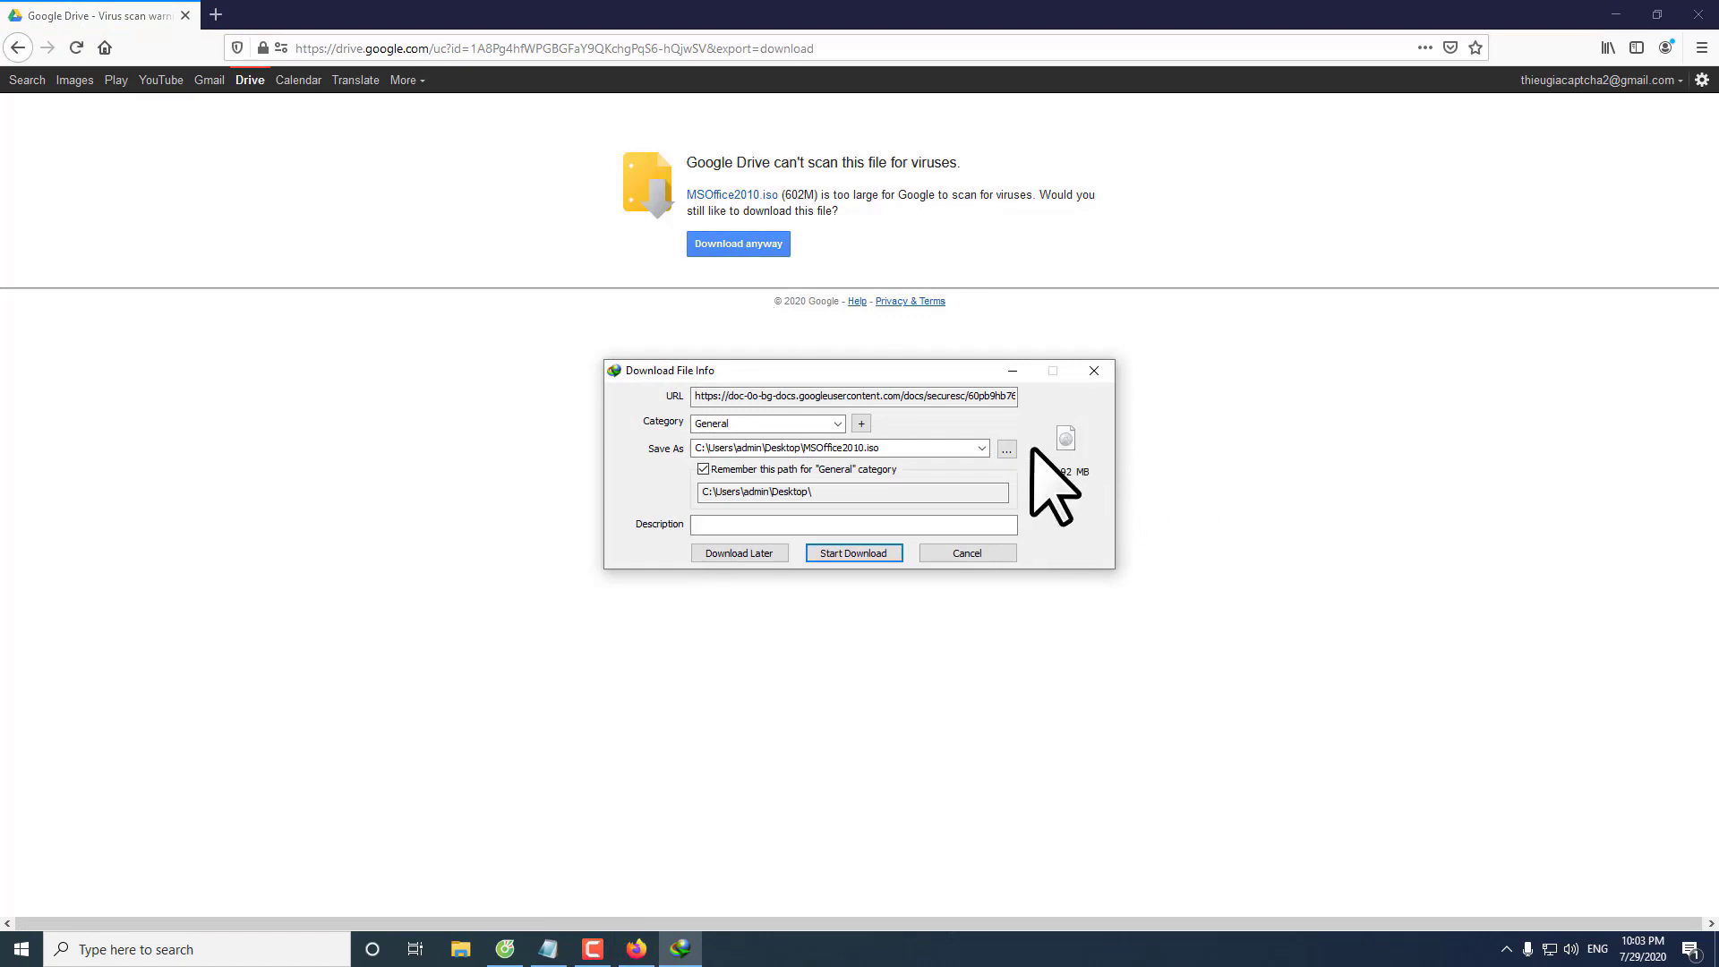
# Save MSOffice2010.iso to the Desktop in IDM, start it, then pause it.
pyautogui.click(1007, 450)
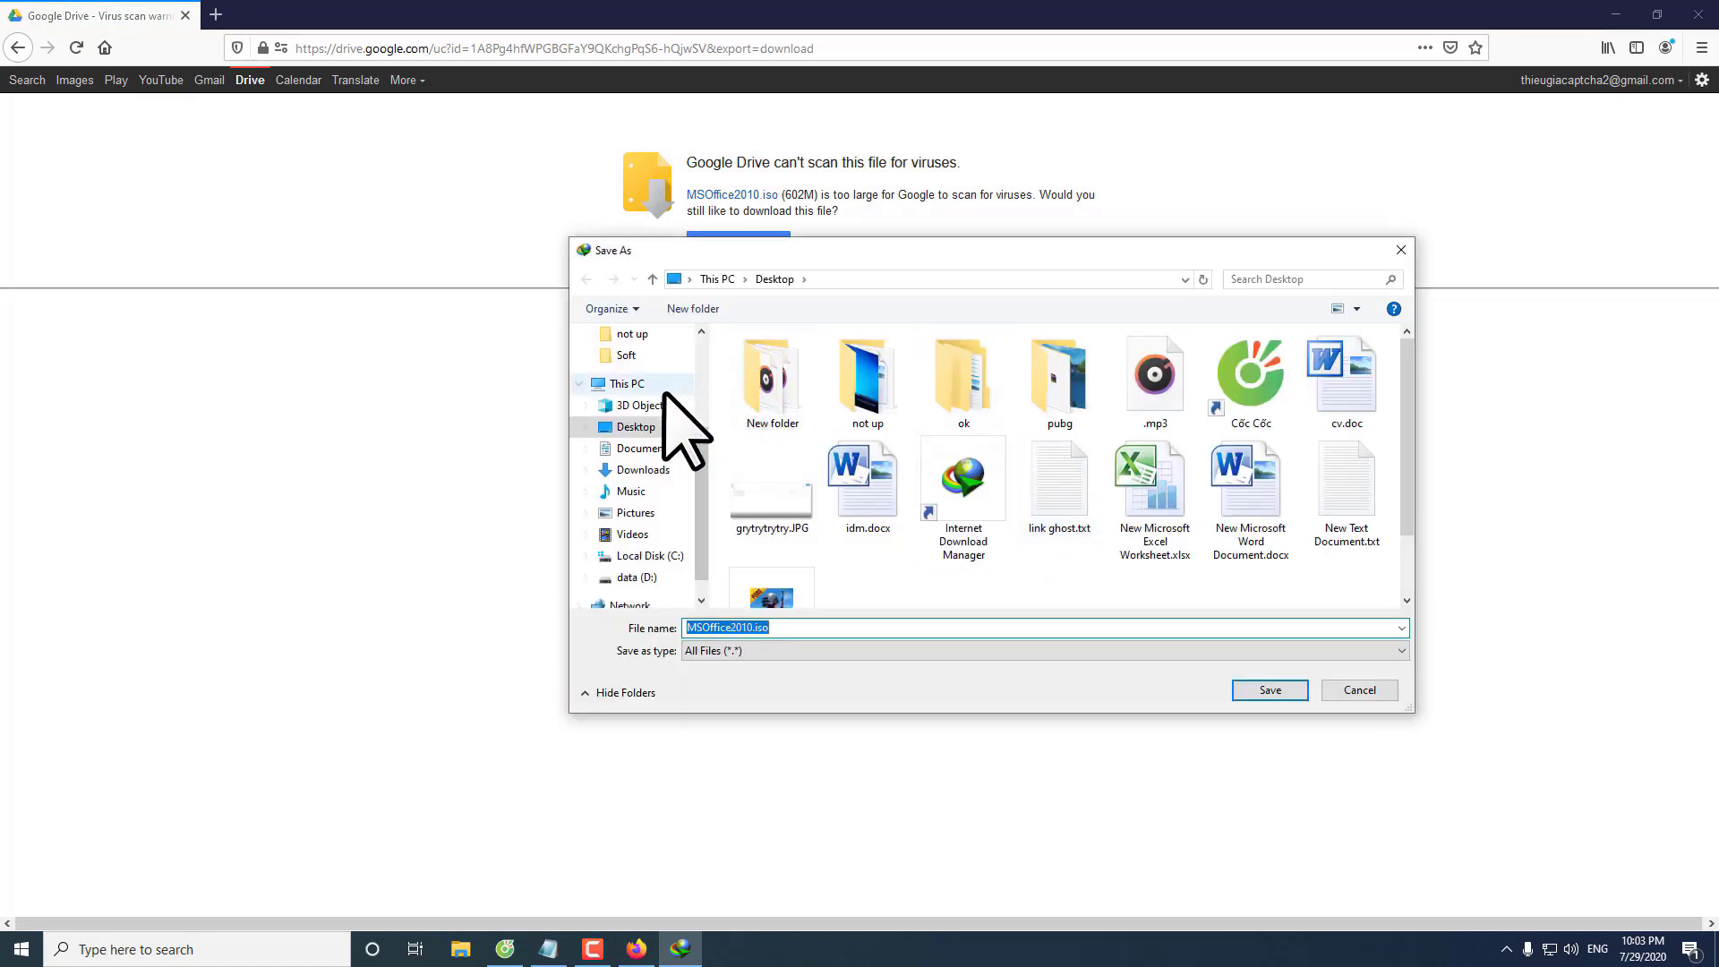
pyautogui.click(636, 426)
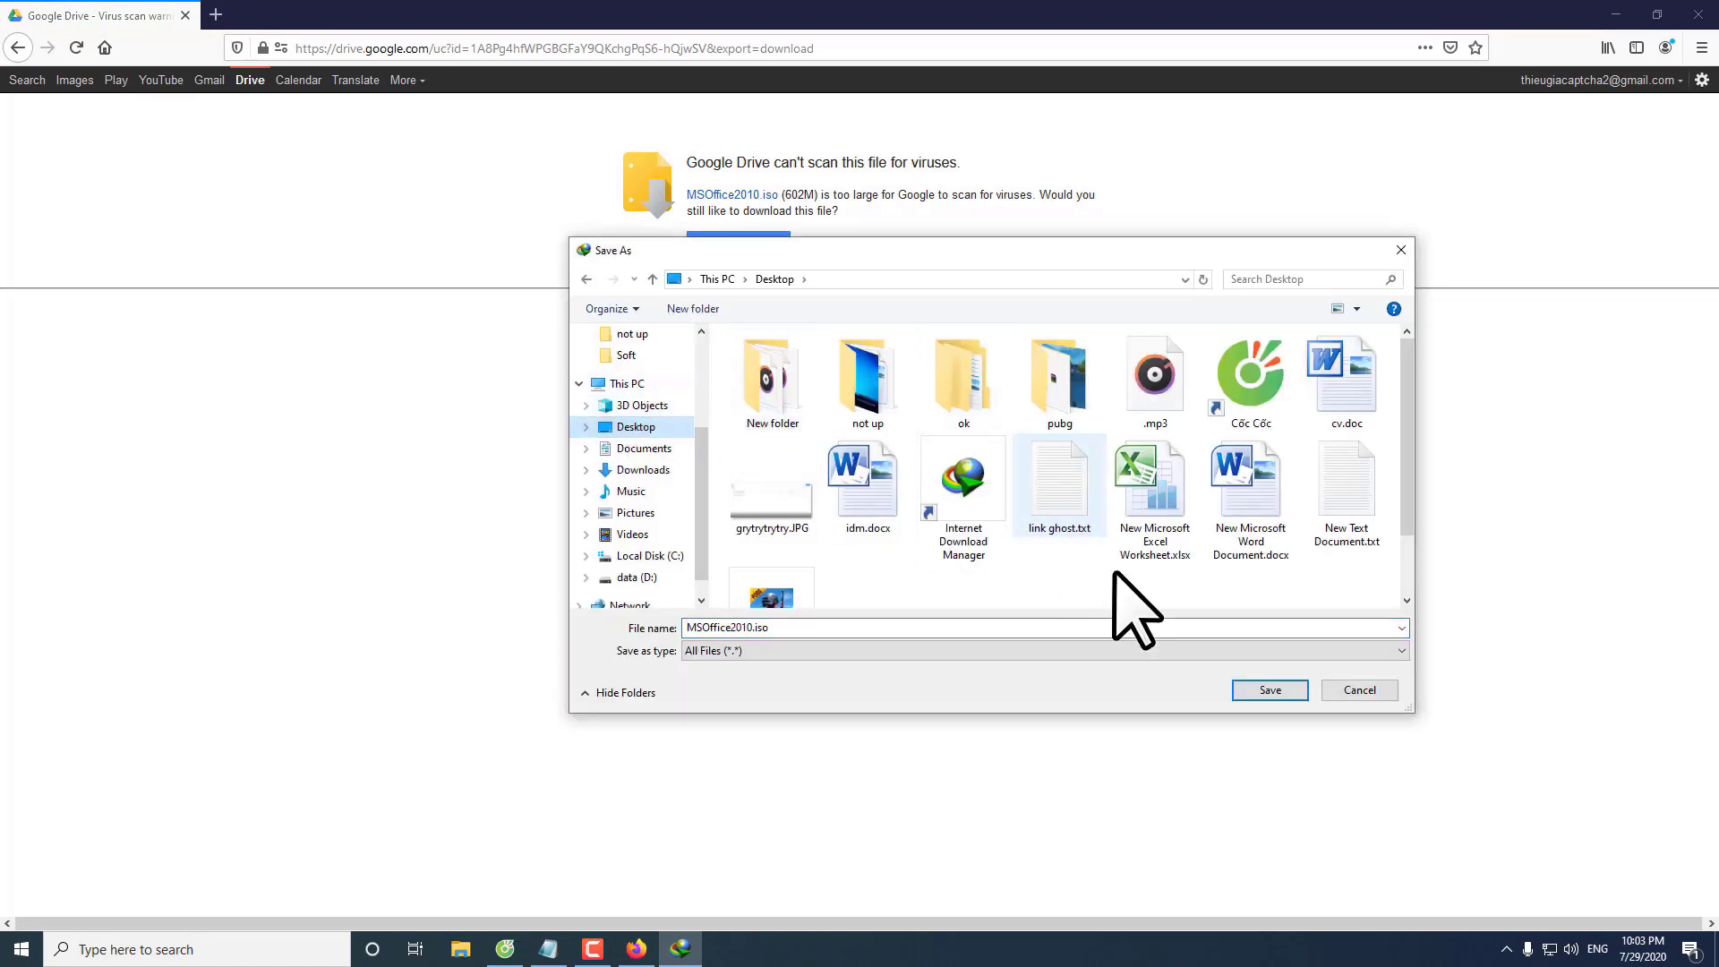
pyautogui.click(1262, 689)
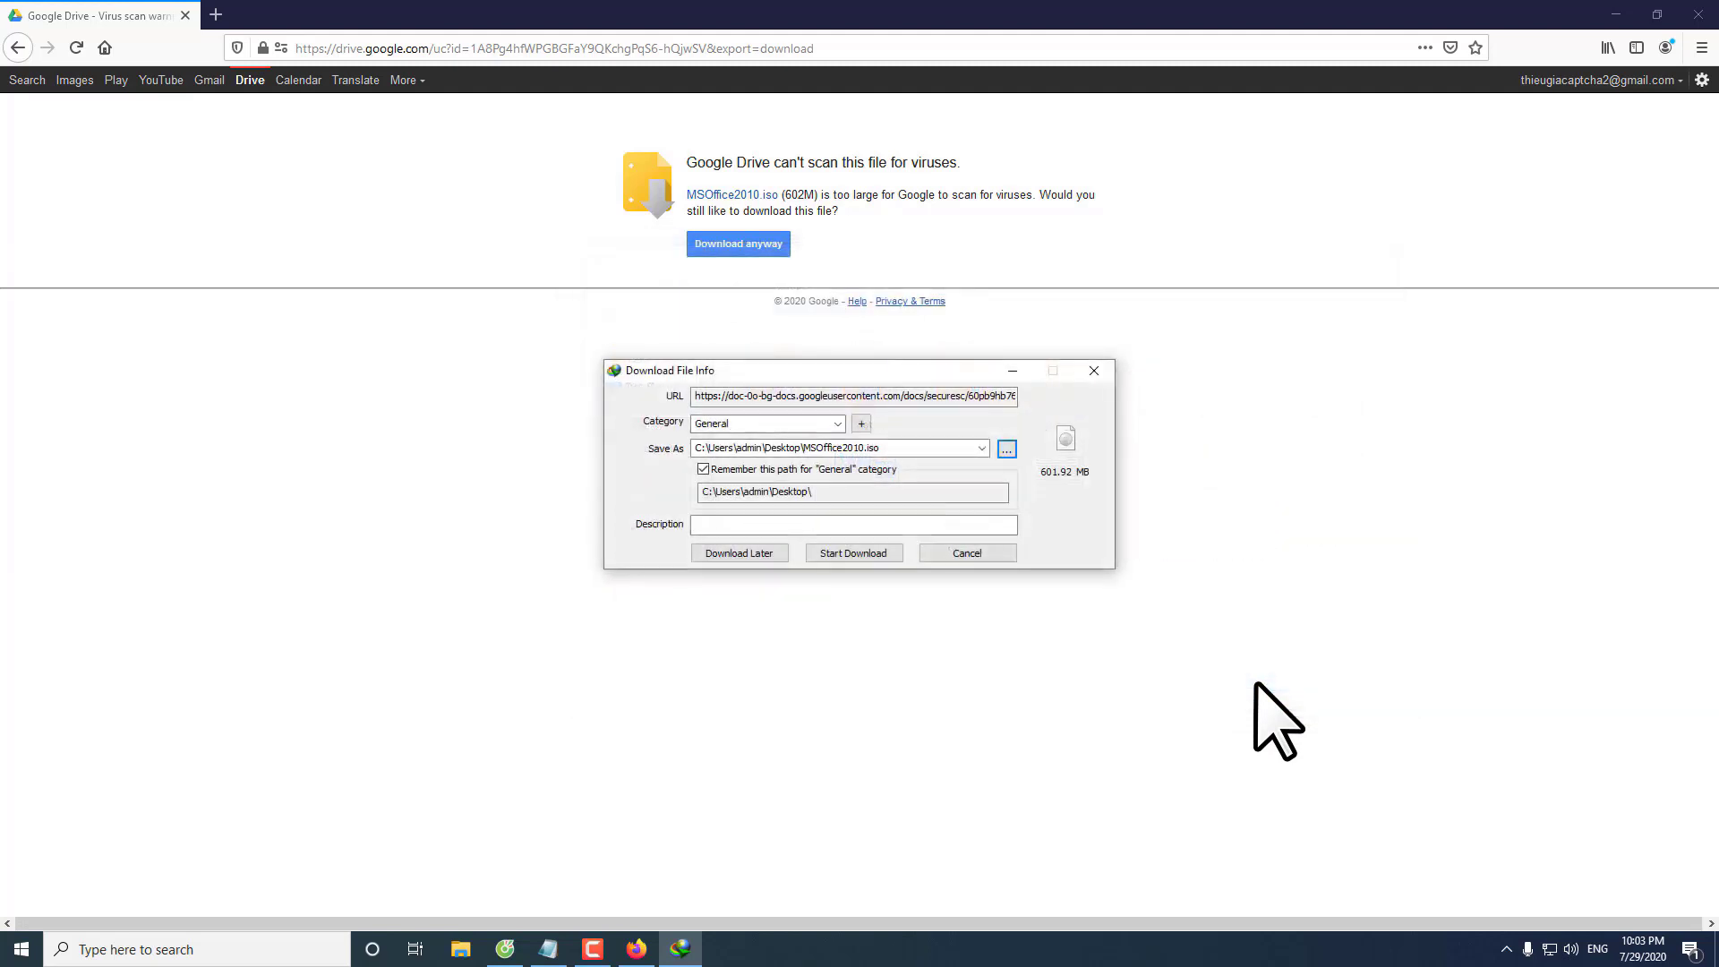
pyautogui.click(870, 552)
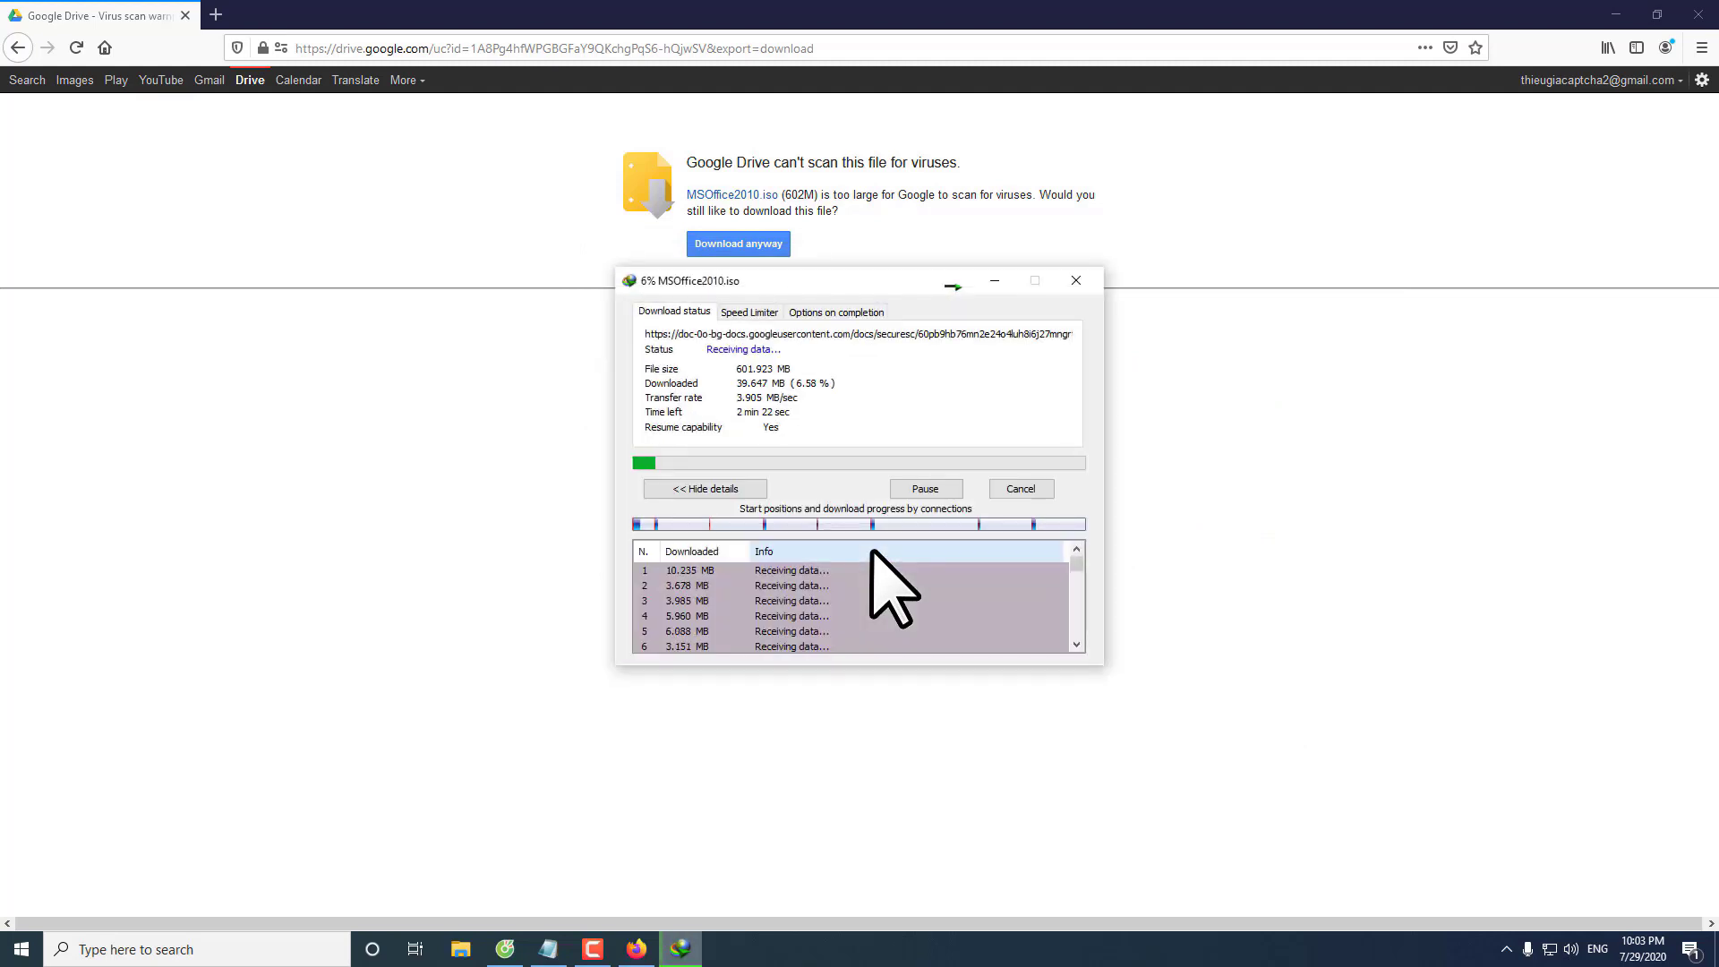
pyautogui.click(722, 490)
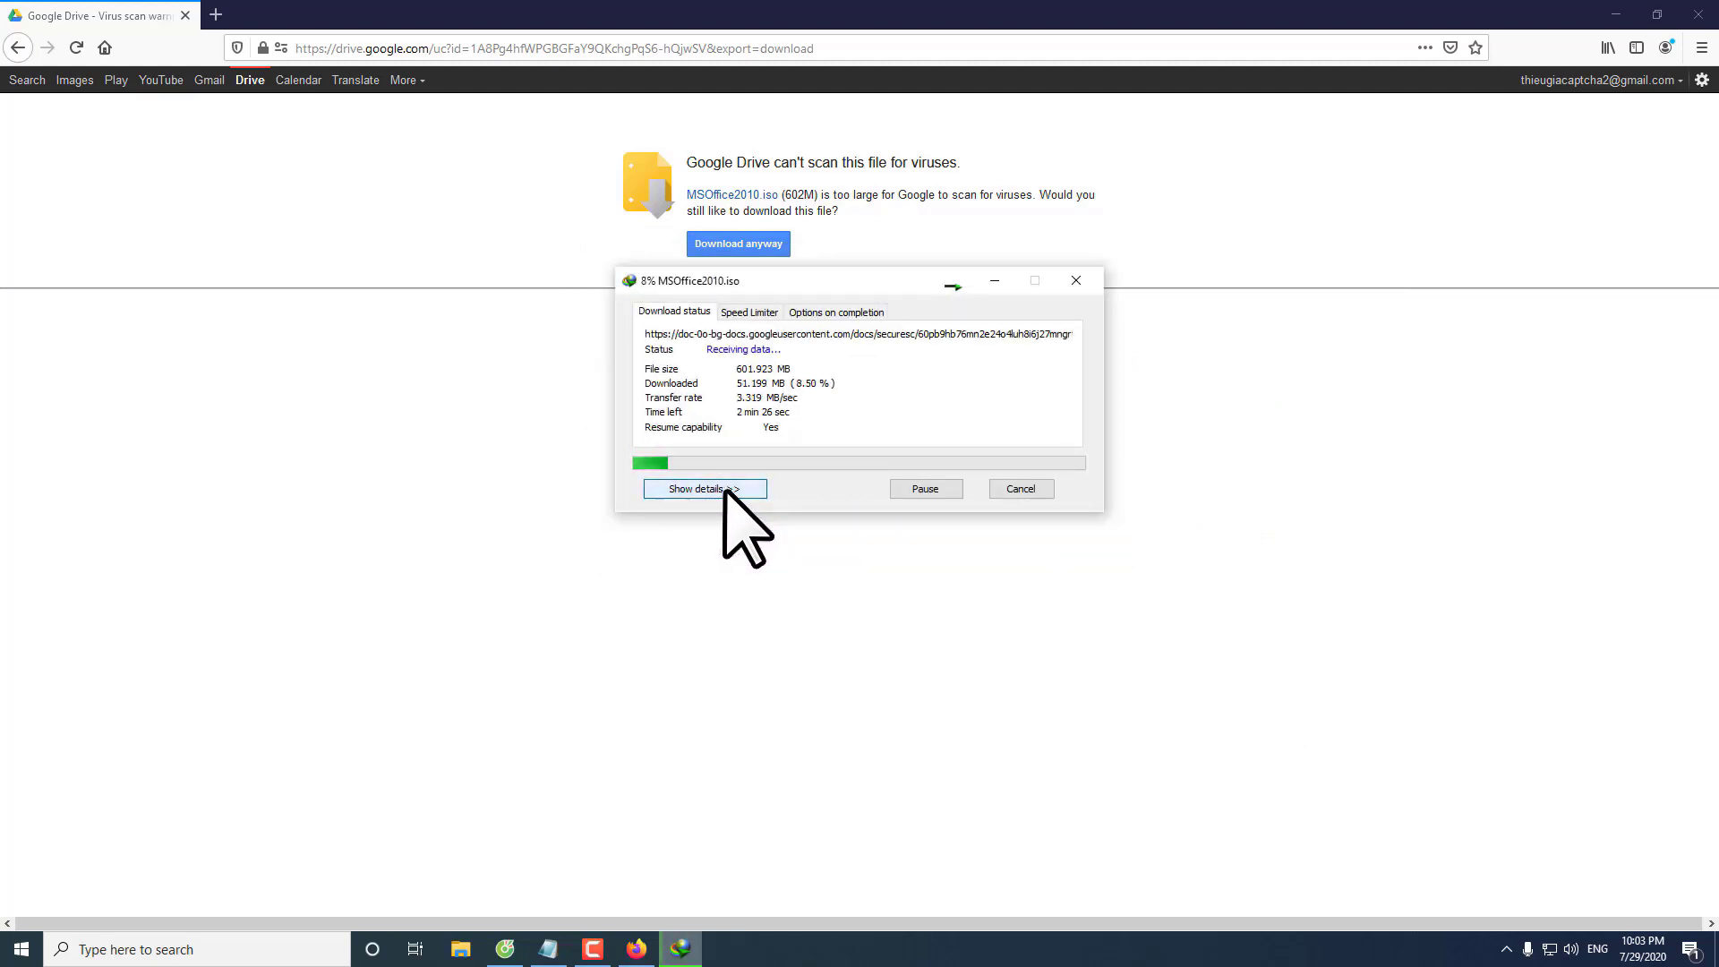
pyautogui.click(925, 490)
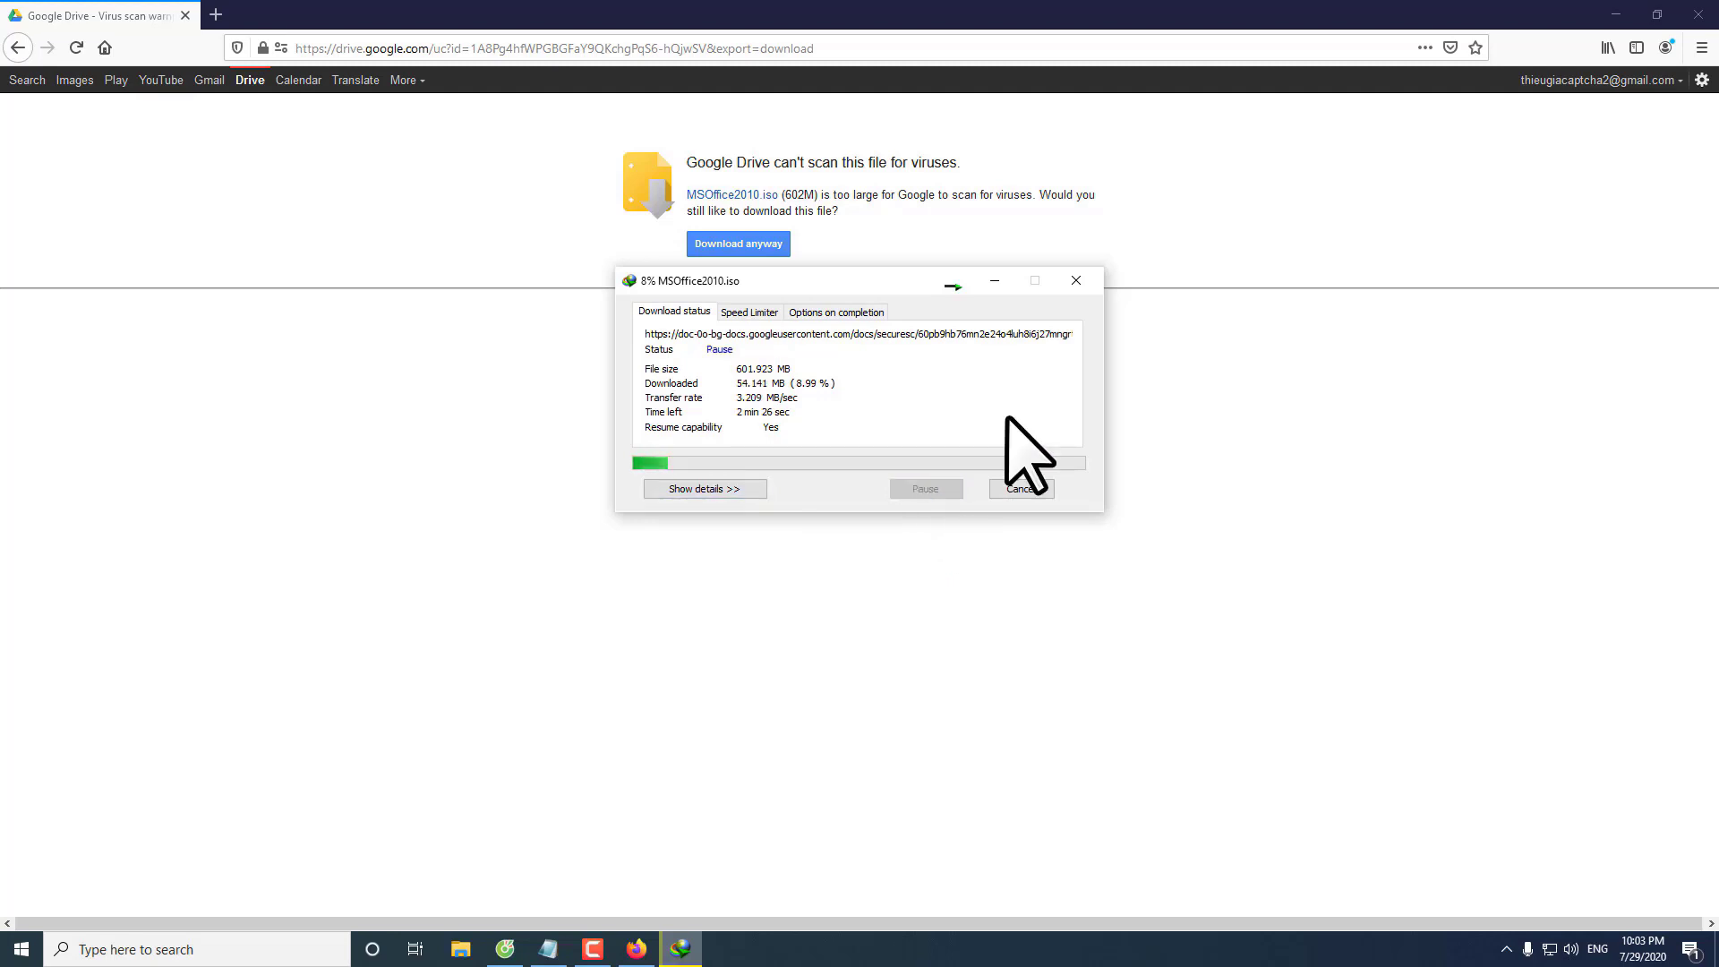
pyautogui.click(1081, 279)
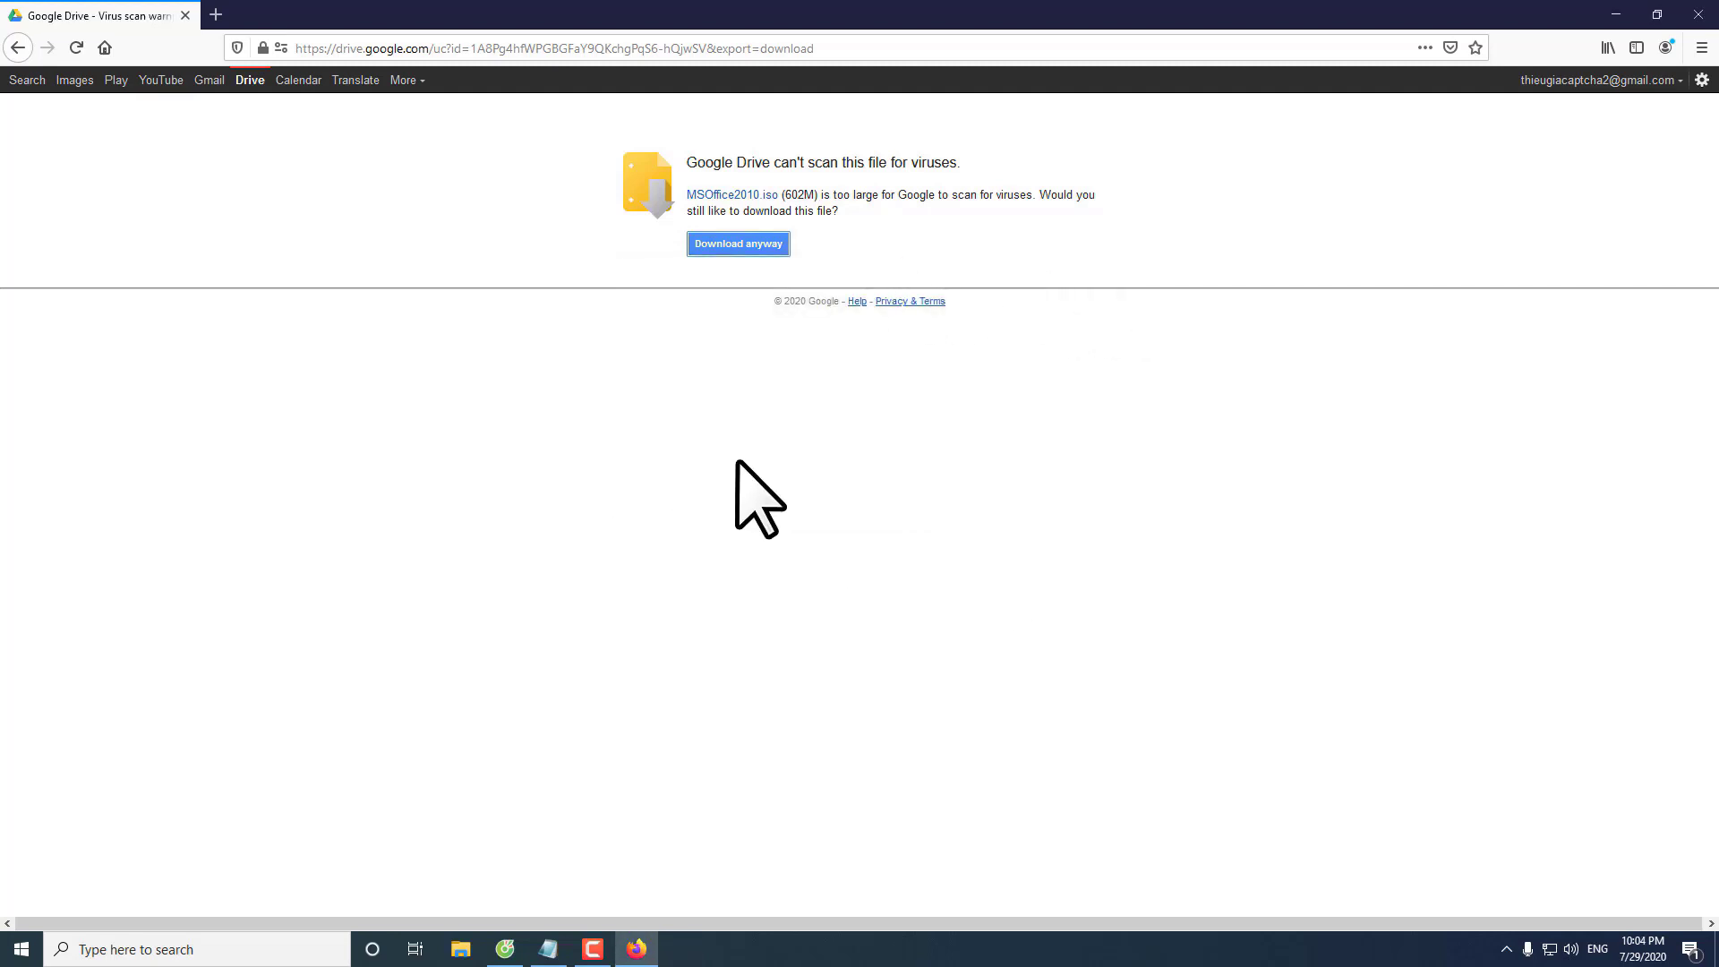
# Close Firefox and refresh the desktop.
pyautogui.click(1701, 24)
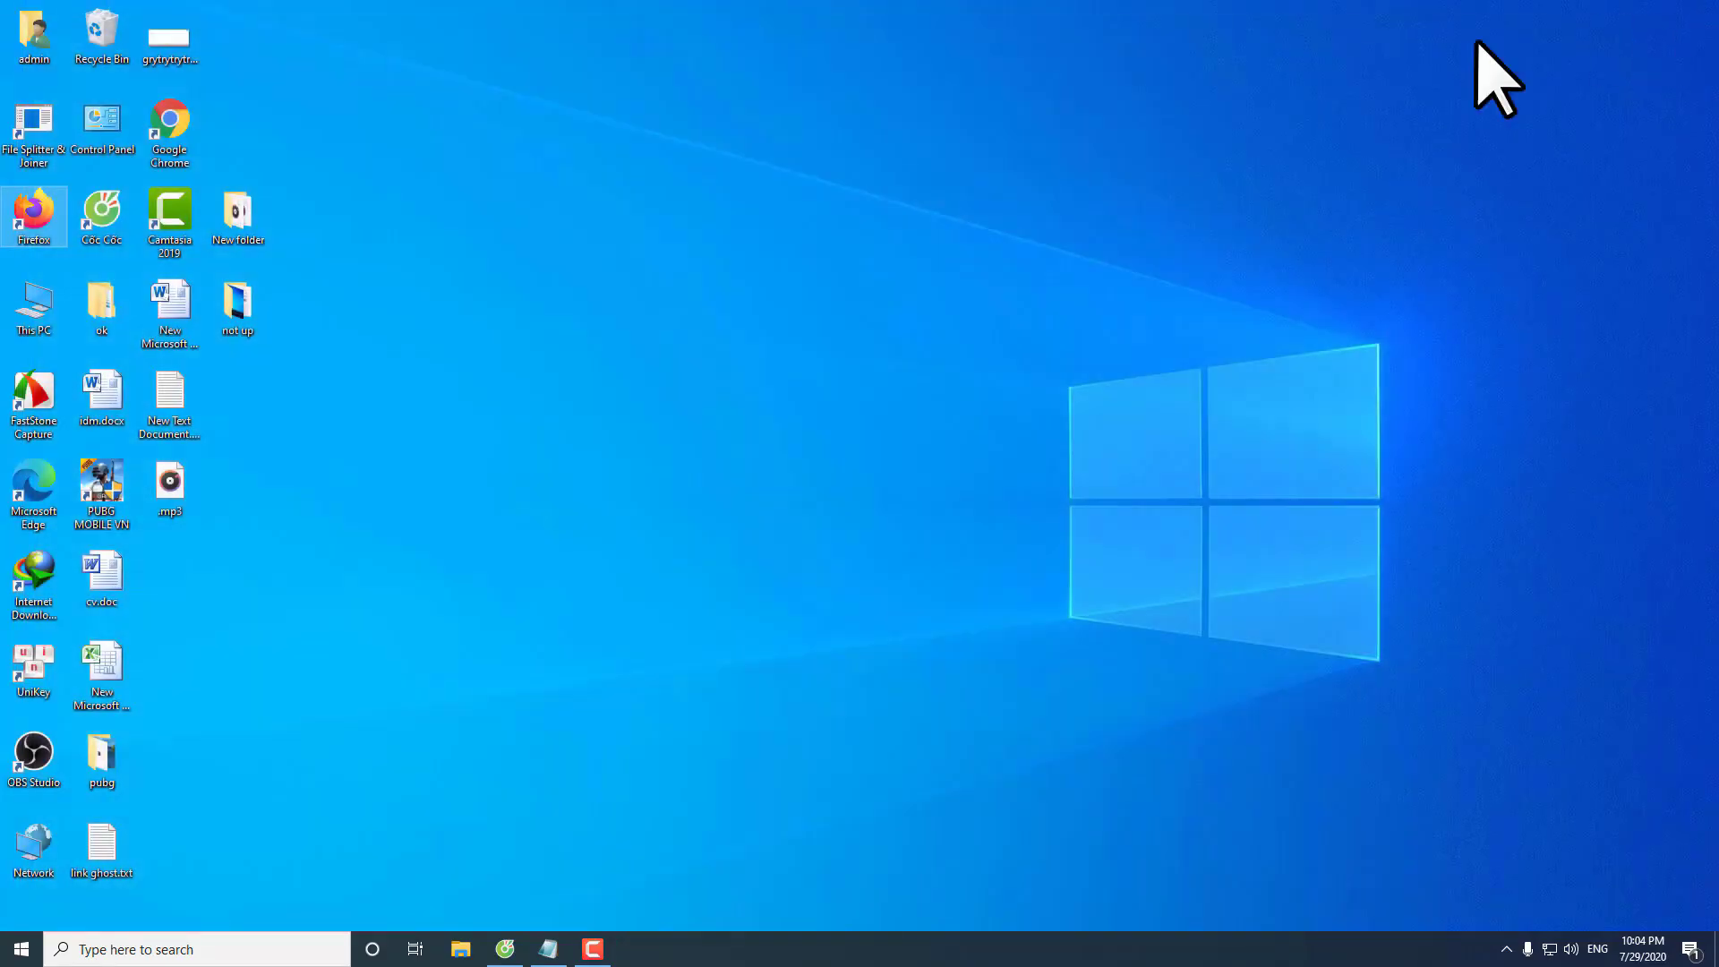
pyautogui.rightClick(581, 196)
pyautogui.click(627, 249)
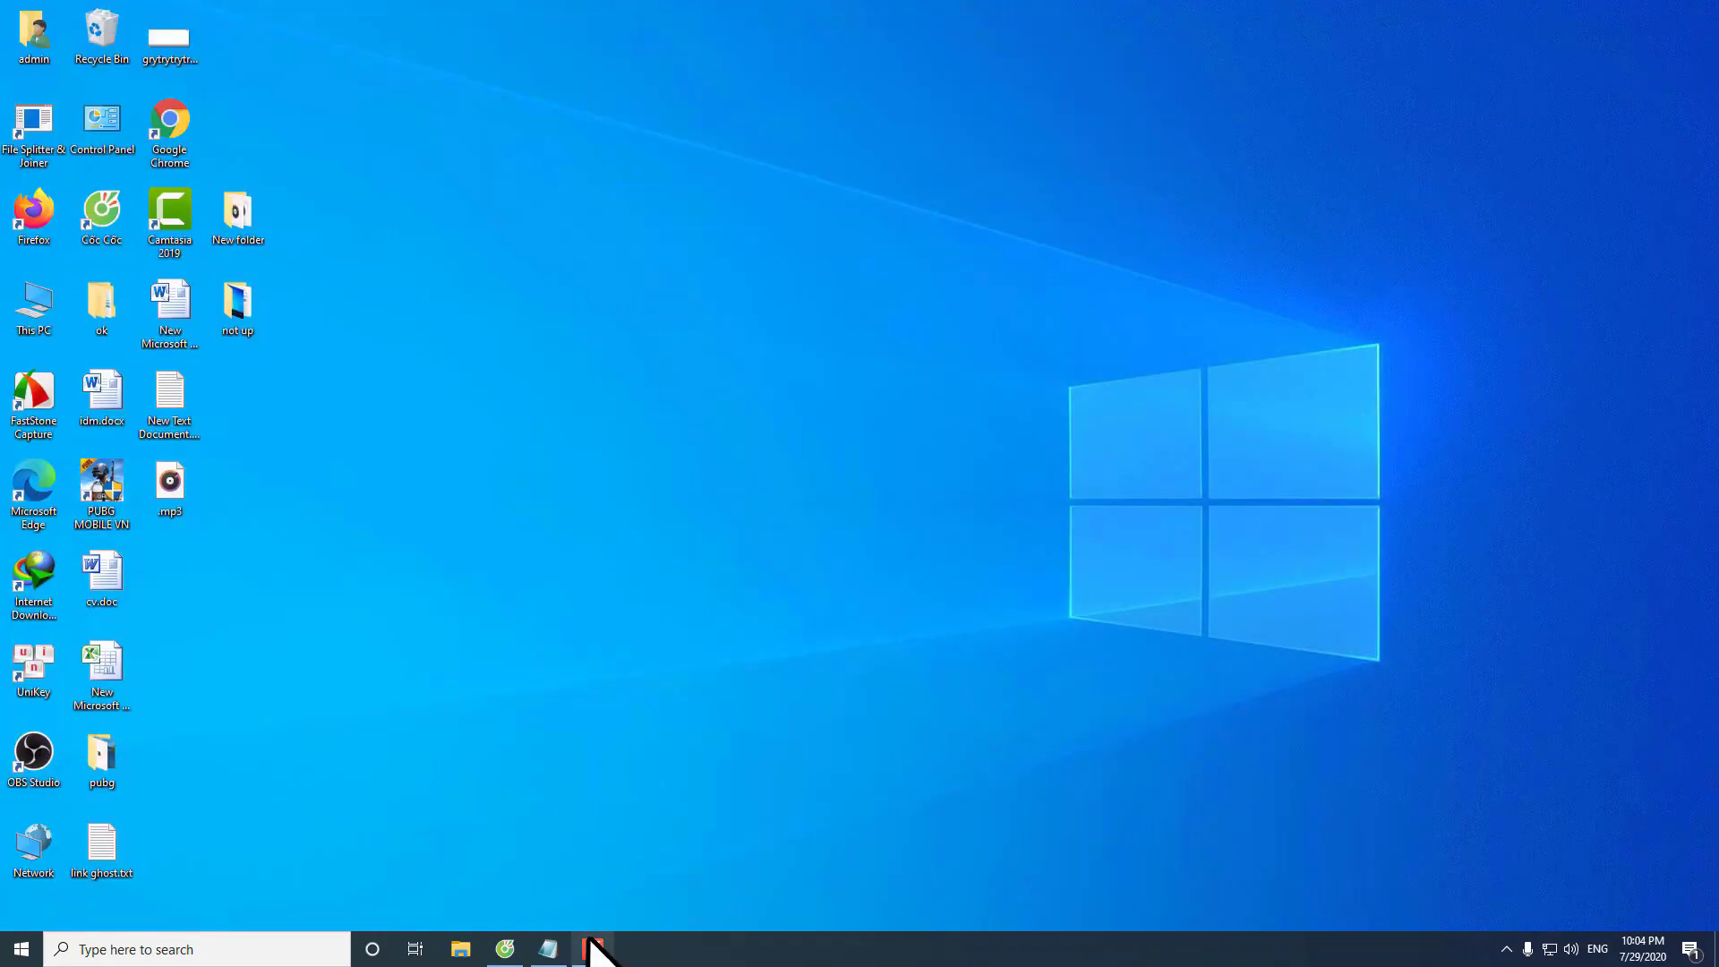
# Copy the second-line Drive folder link from Notepad and minimize Notepad.
pyautogui.click(549, 950)
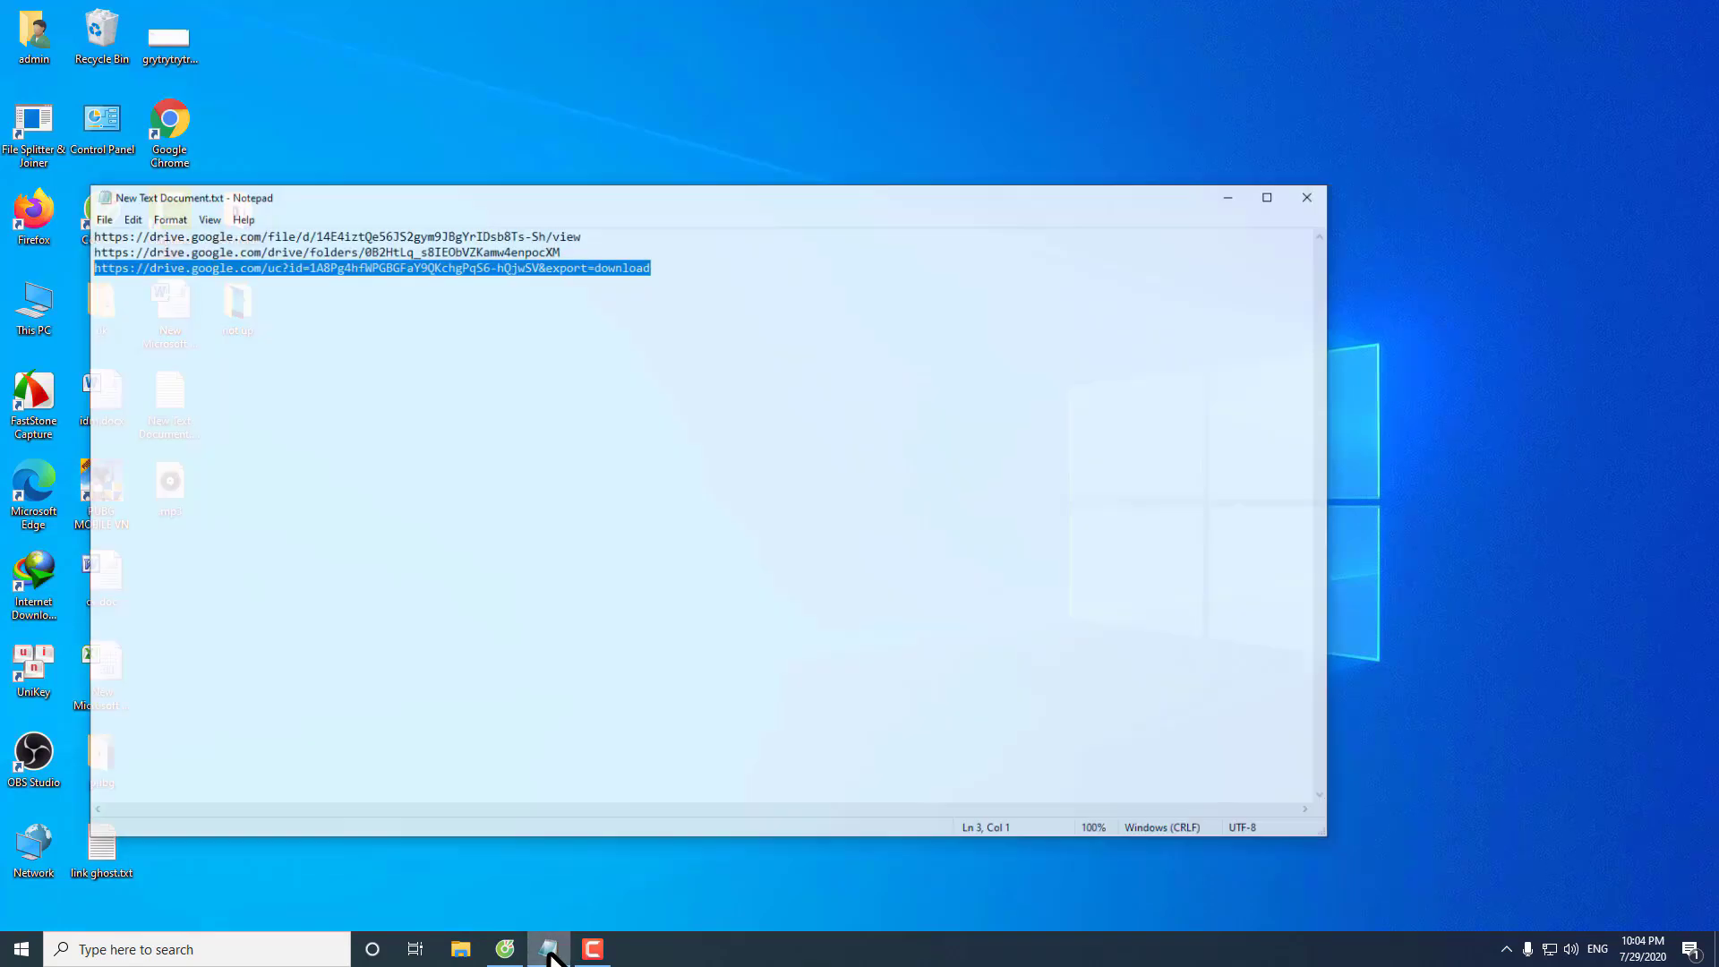
pyautogui.click(575, 228)
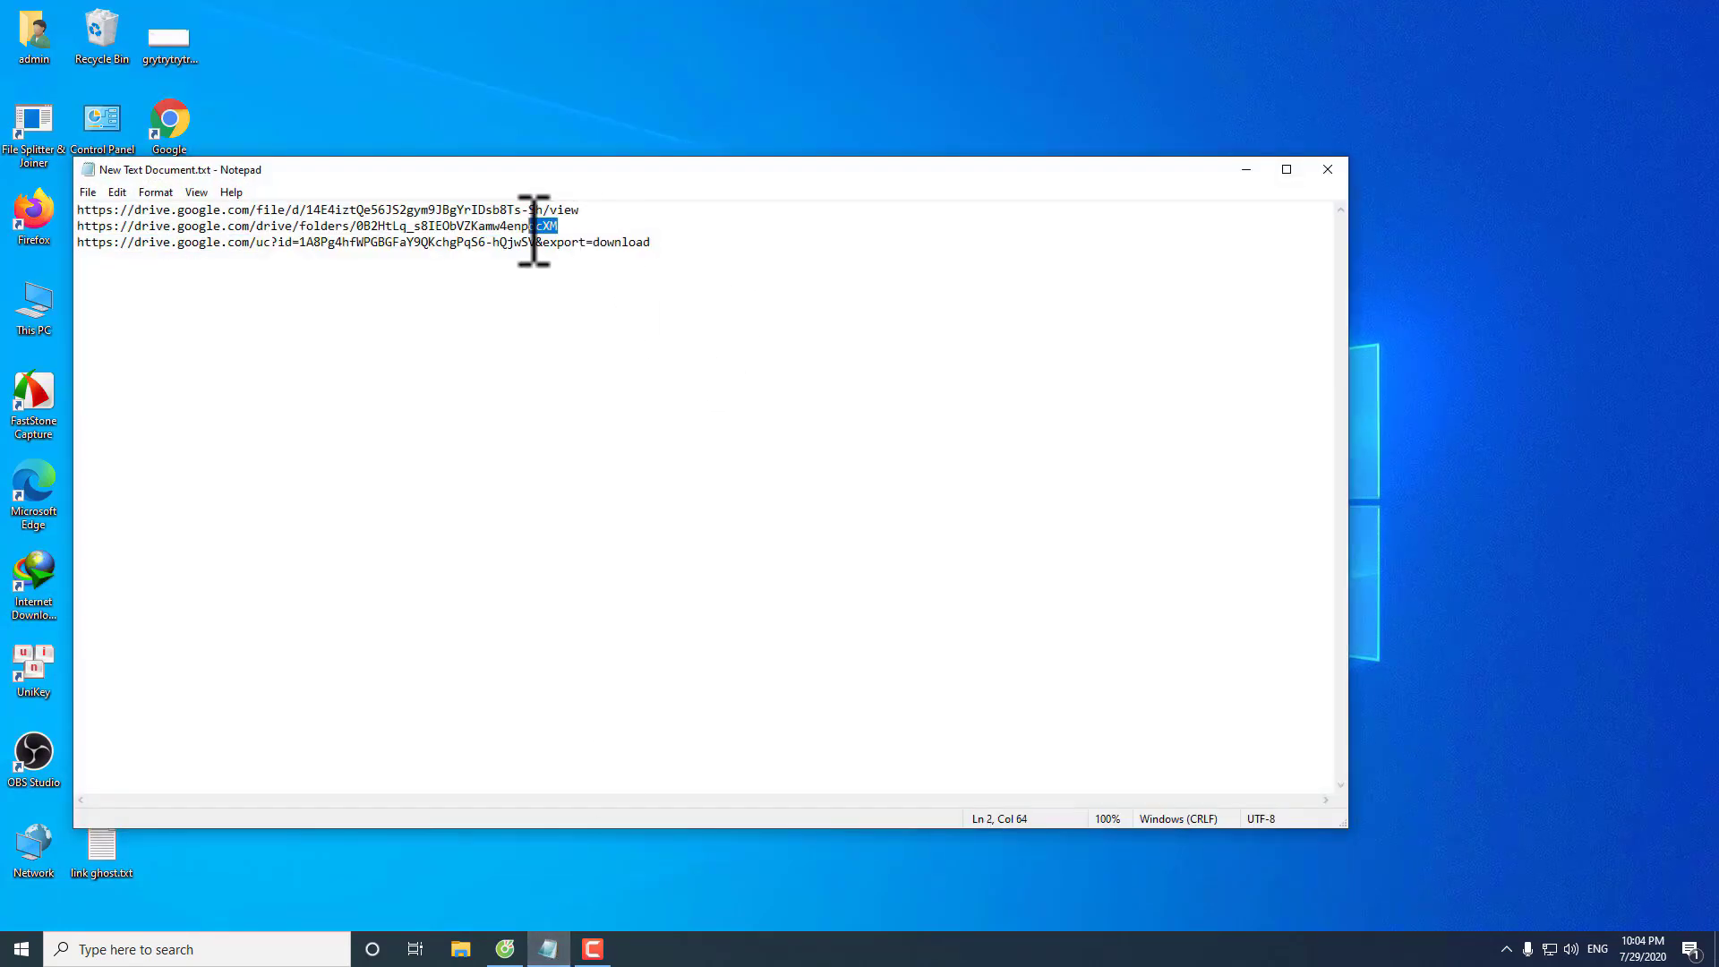
pyautogui.moveTo(535, 230); pyautogui.dragTo(98, 228)
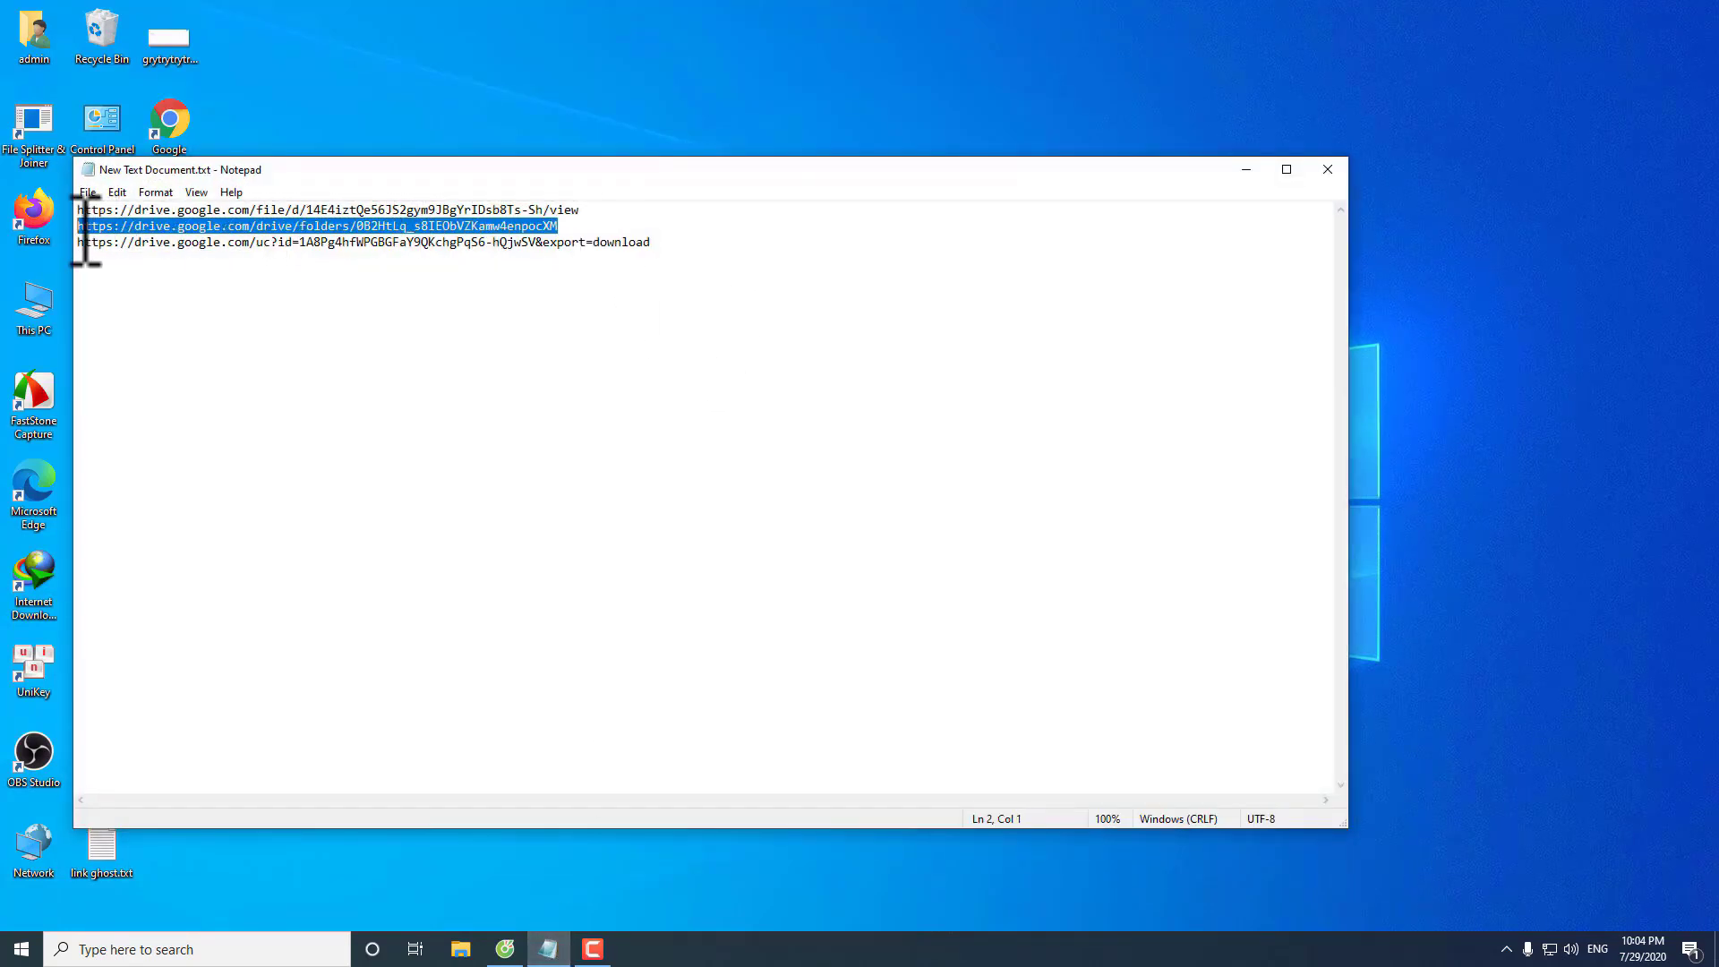
pyautogui.rightClick(156, 231)
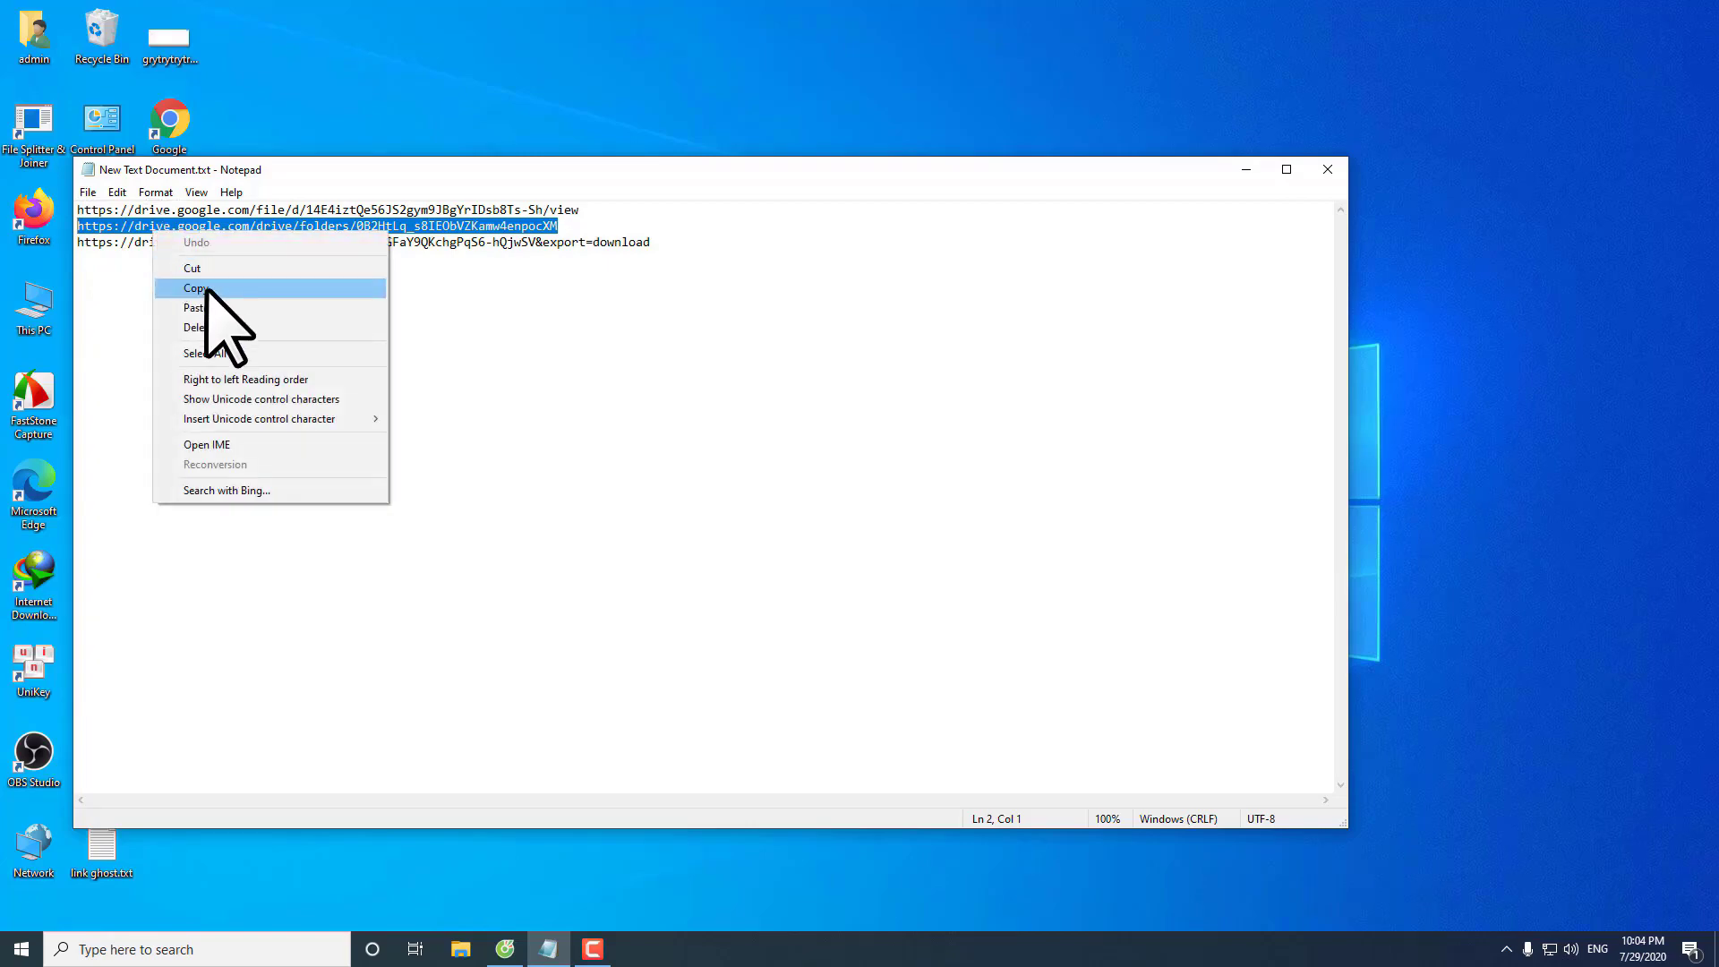
pyautogui.click(205, 287)
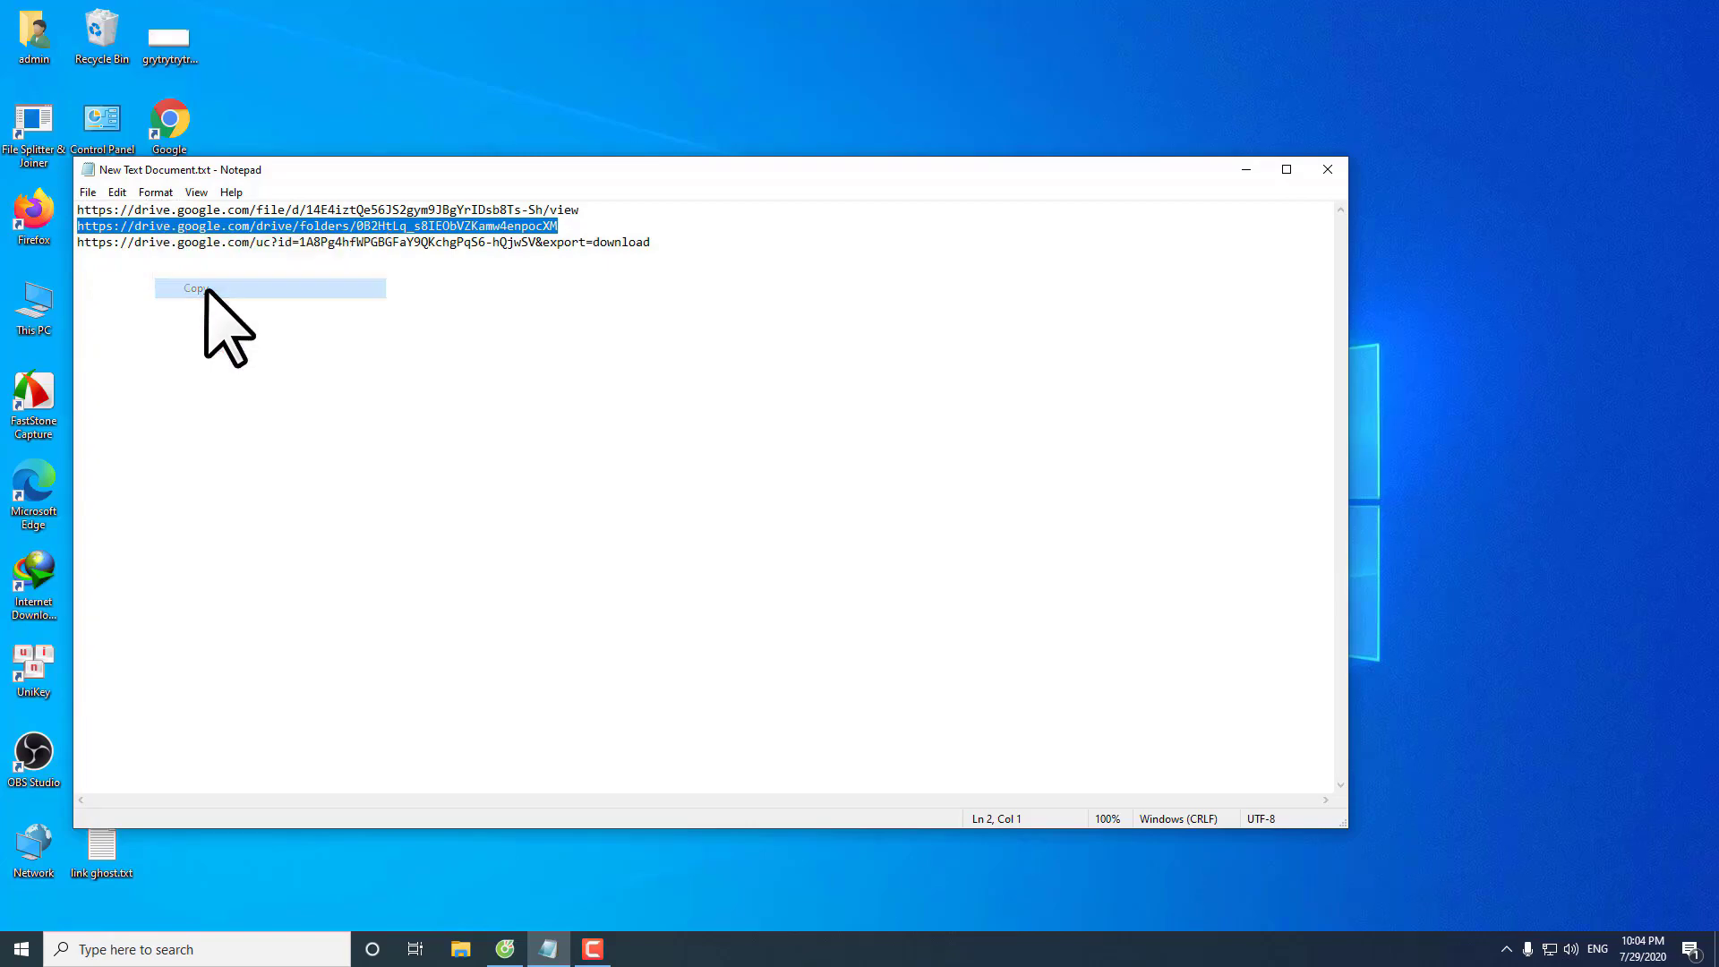
pyautogui.click(1245, 169)
# Open the Google Drive folder link in Firefox and close the details panel.
pyautogui.doubleClick(33, 209)
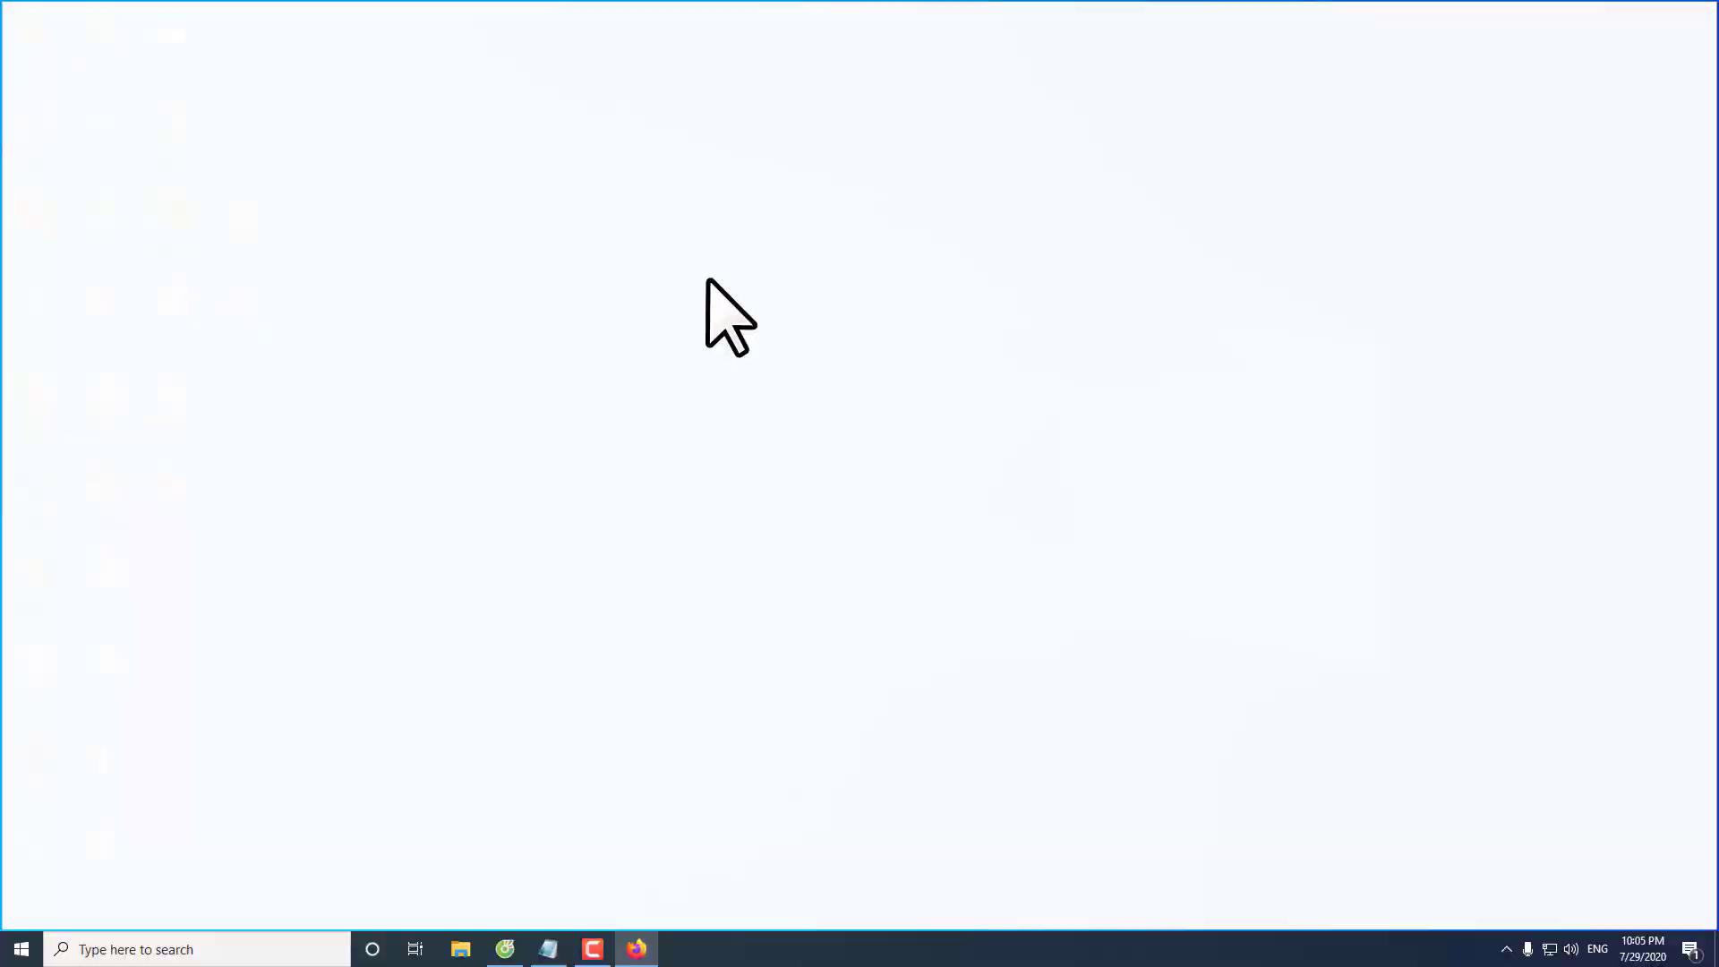
pyautogui.rightClick(488, 48)
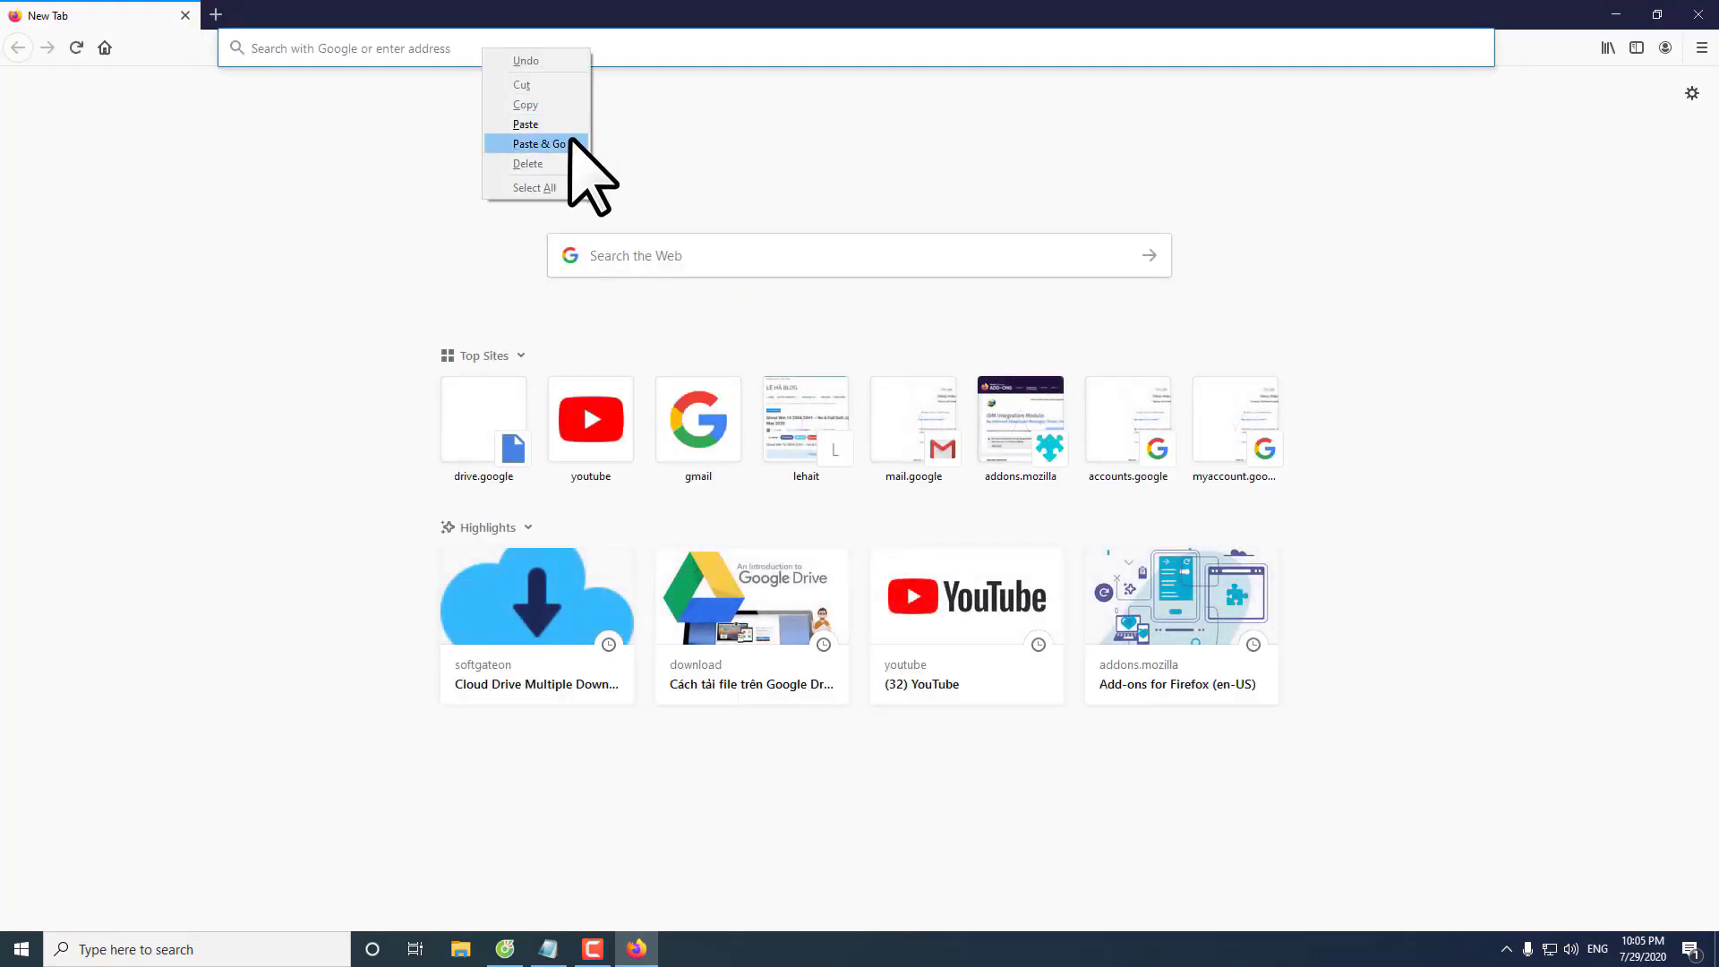
pyautogui.click(569, 141)
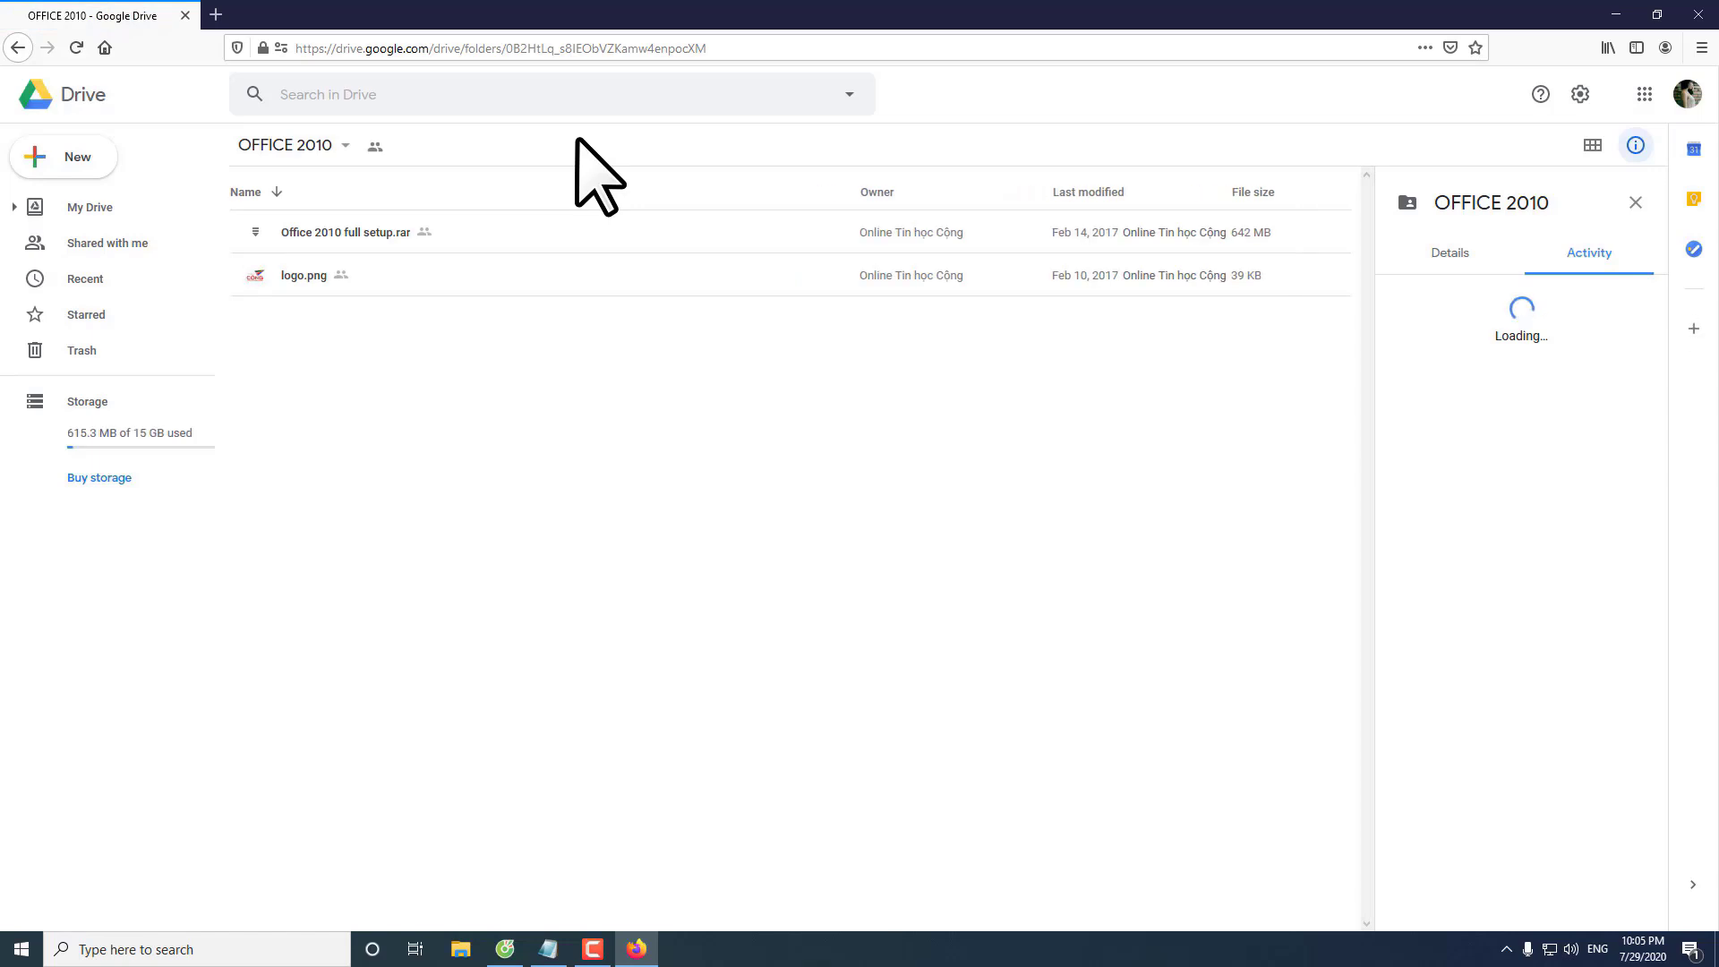
pyautogui.click(530, 276)
# Download Office 2010 full setup.rar through IDM, then pause and cancel it.
pyautogui.rightClick(382, 237)
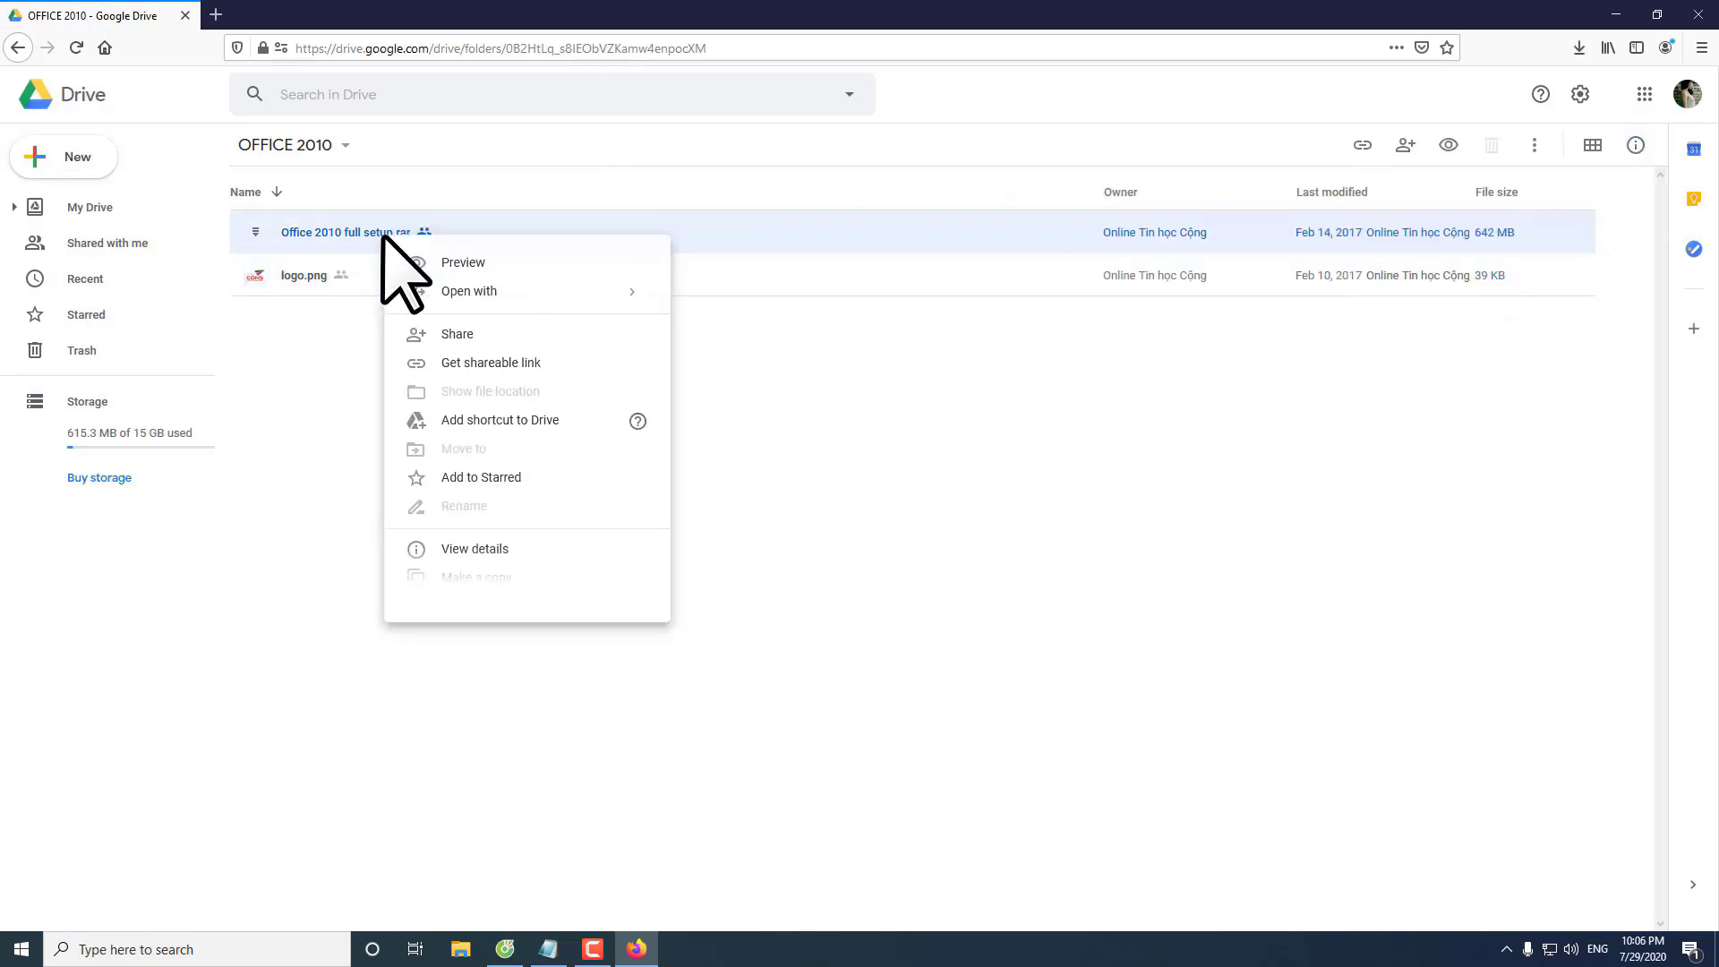
pyautogui.click(494, 634)
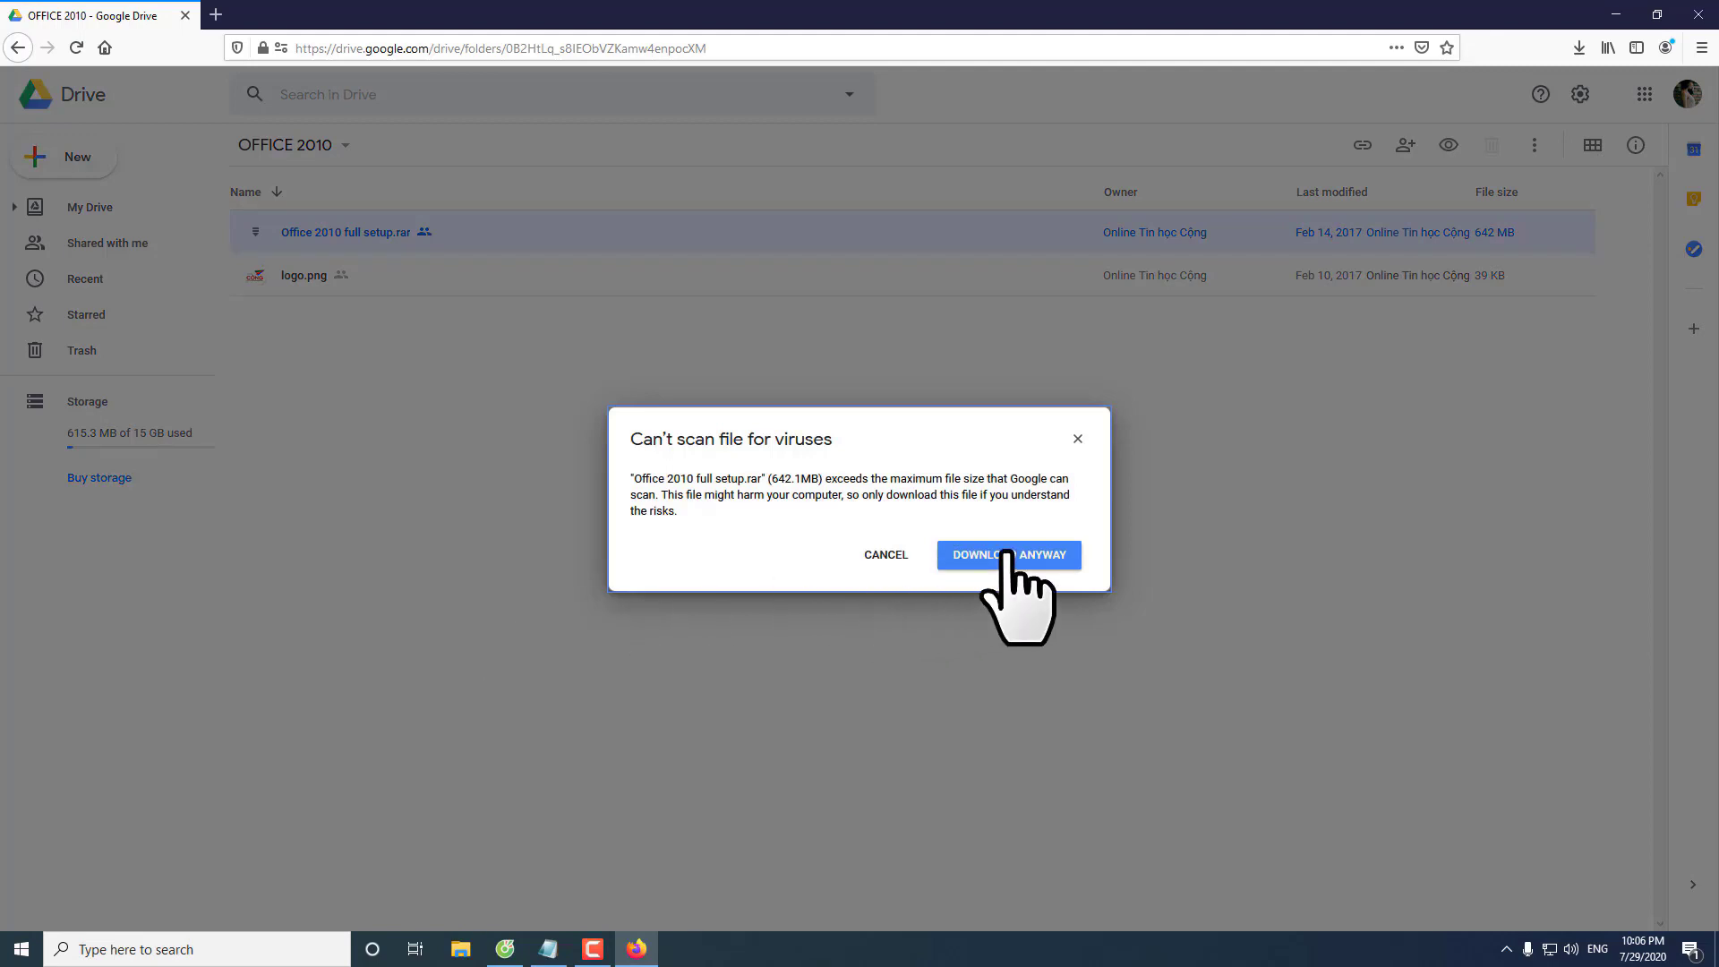
pyautogui.click(1010, 554)
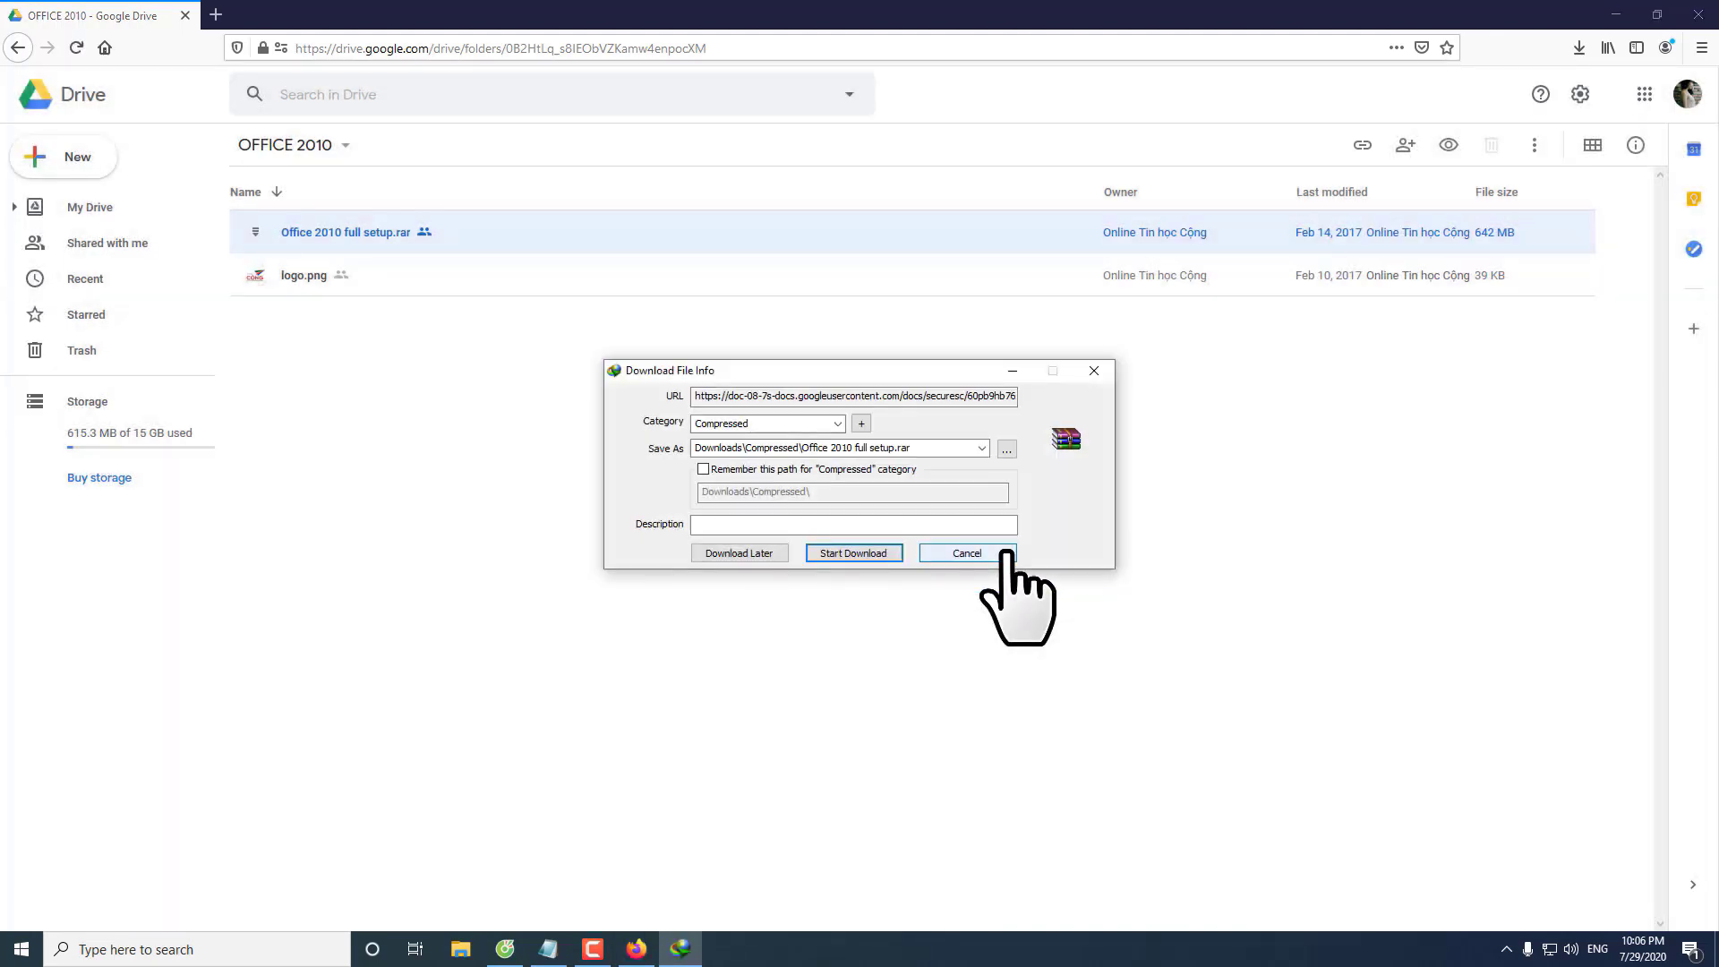
pyautogui.click(859, 551)
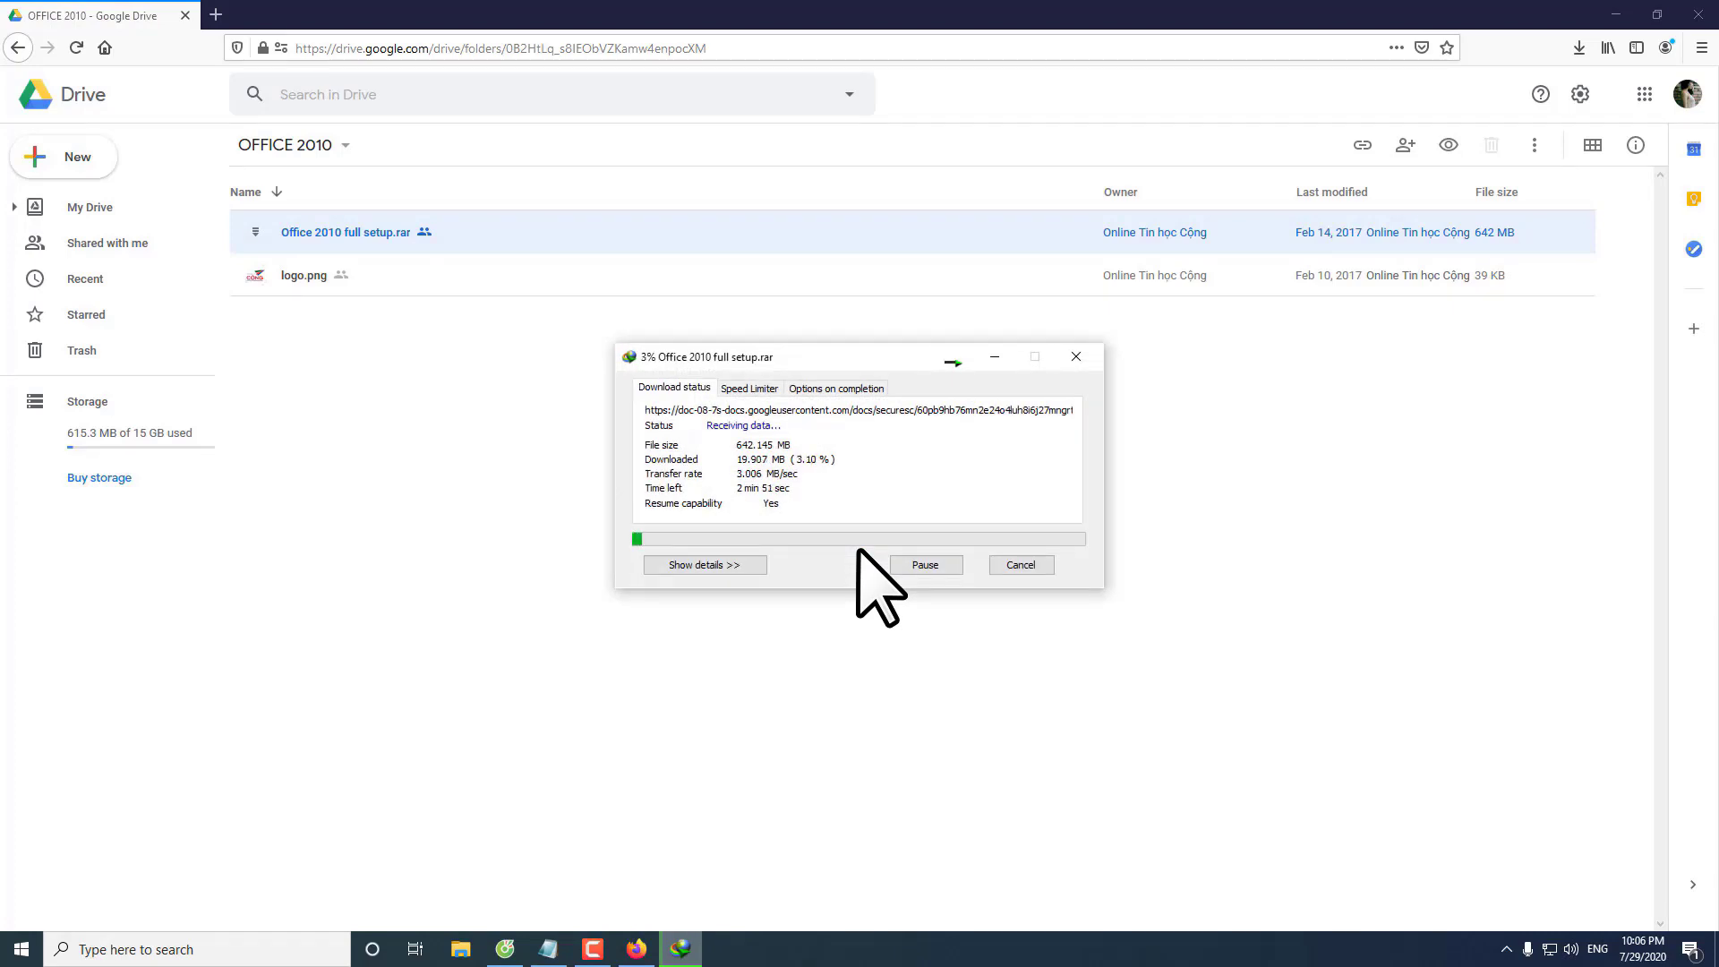
pyautogui.click(921, 566)
pyautogui.click(1000, 566)
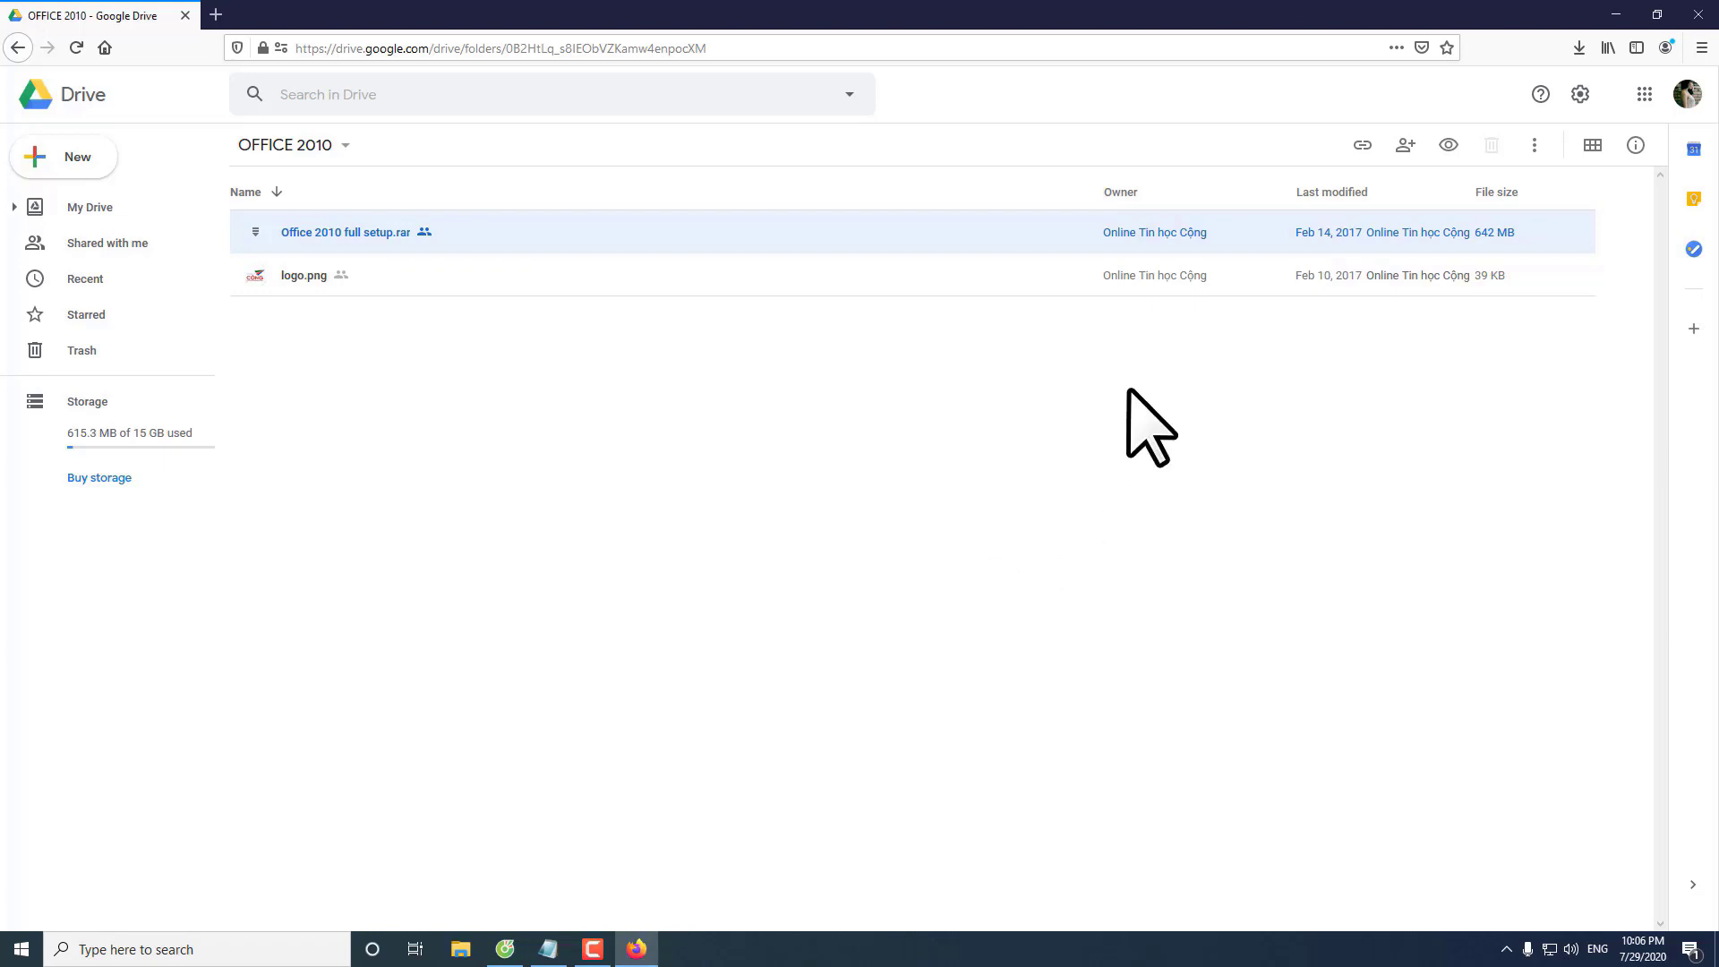
# Re-download the rar from its preview, accept resuming, then cancel it.
pyautogui.press('Return')
pyautogui.click(792, 424)
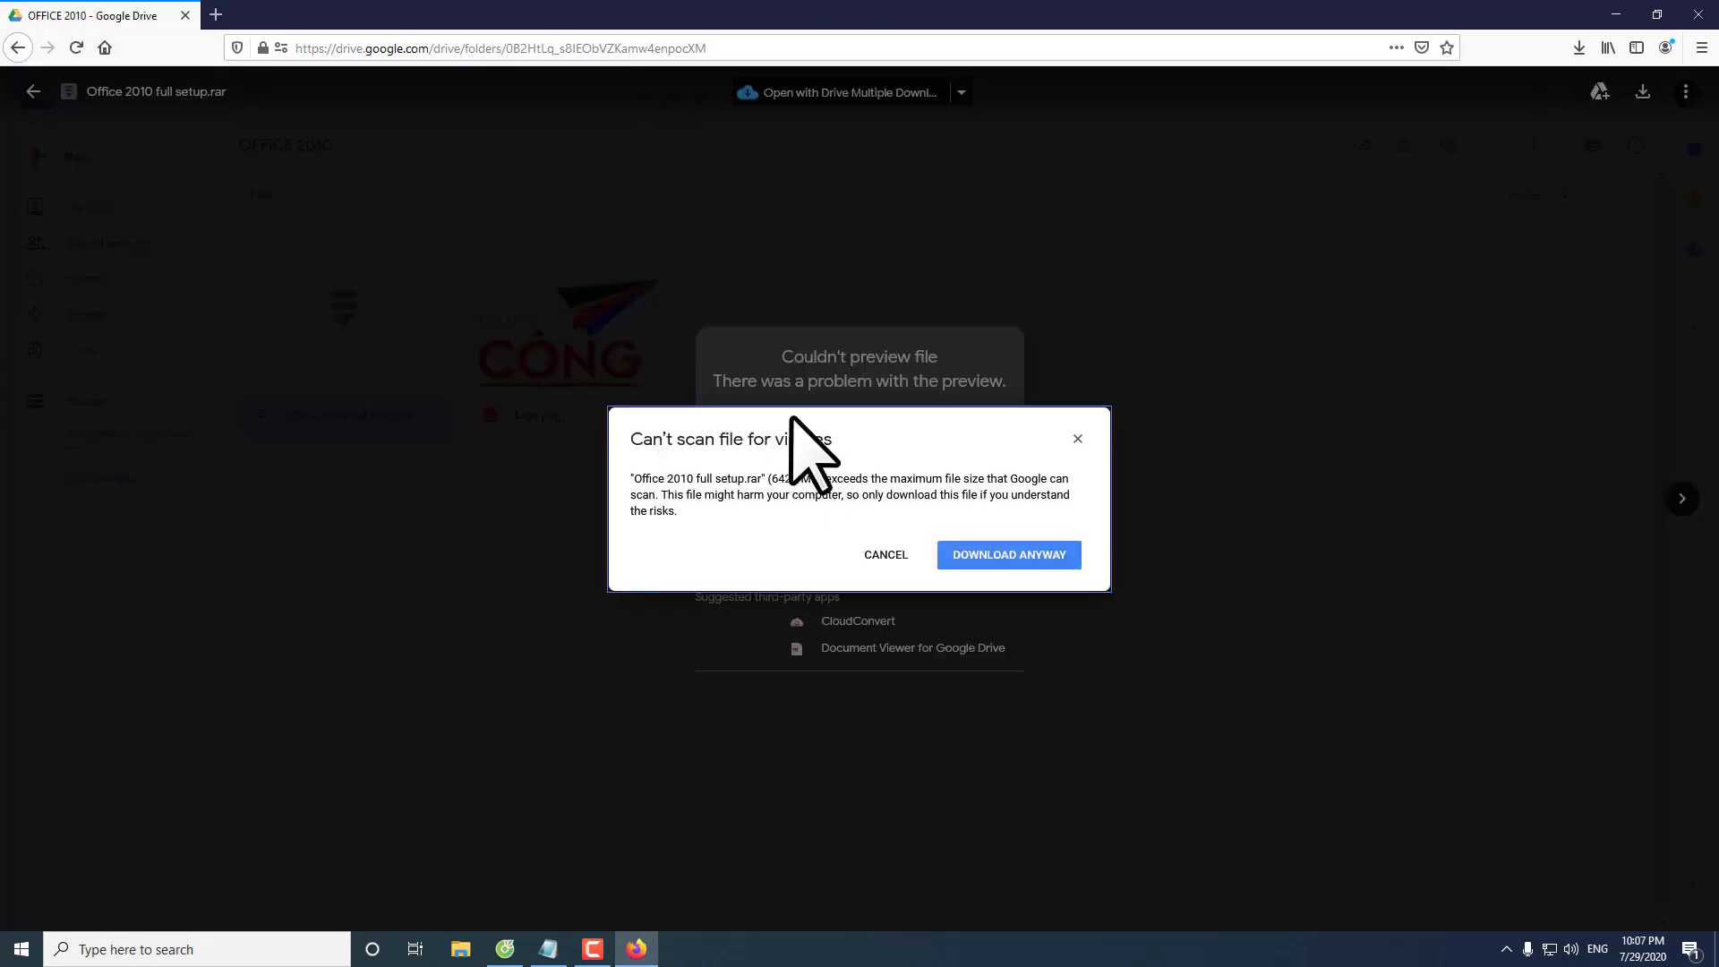
pyautogui.click(966, 553)
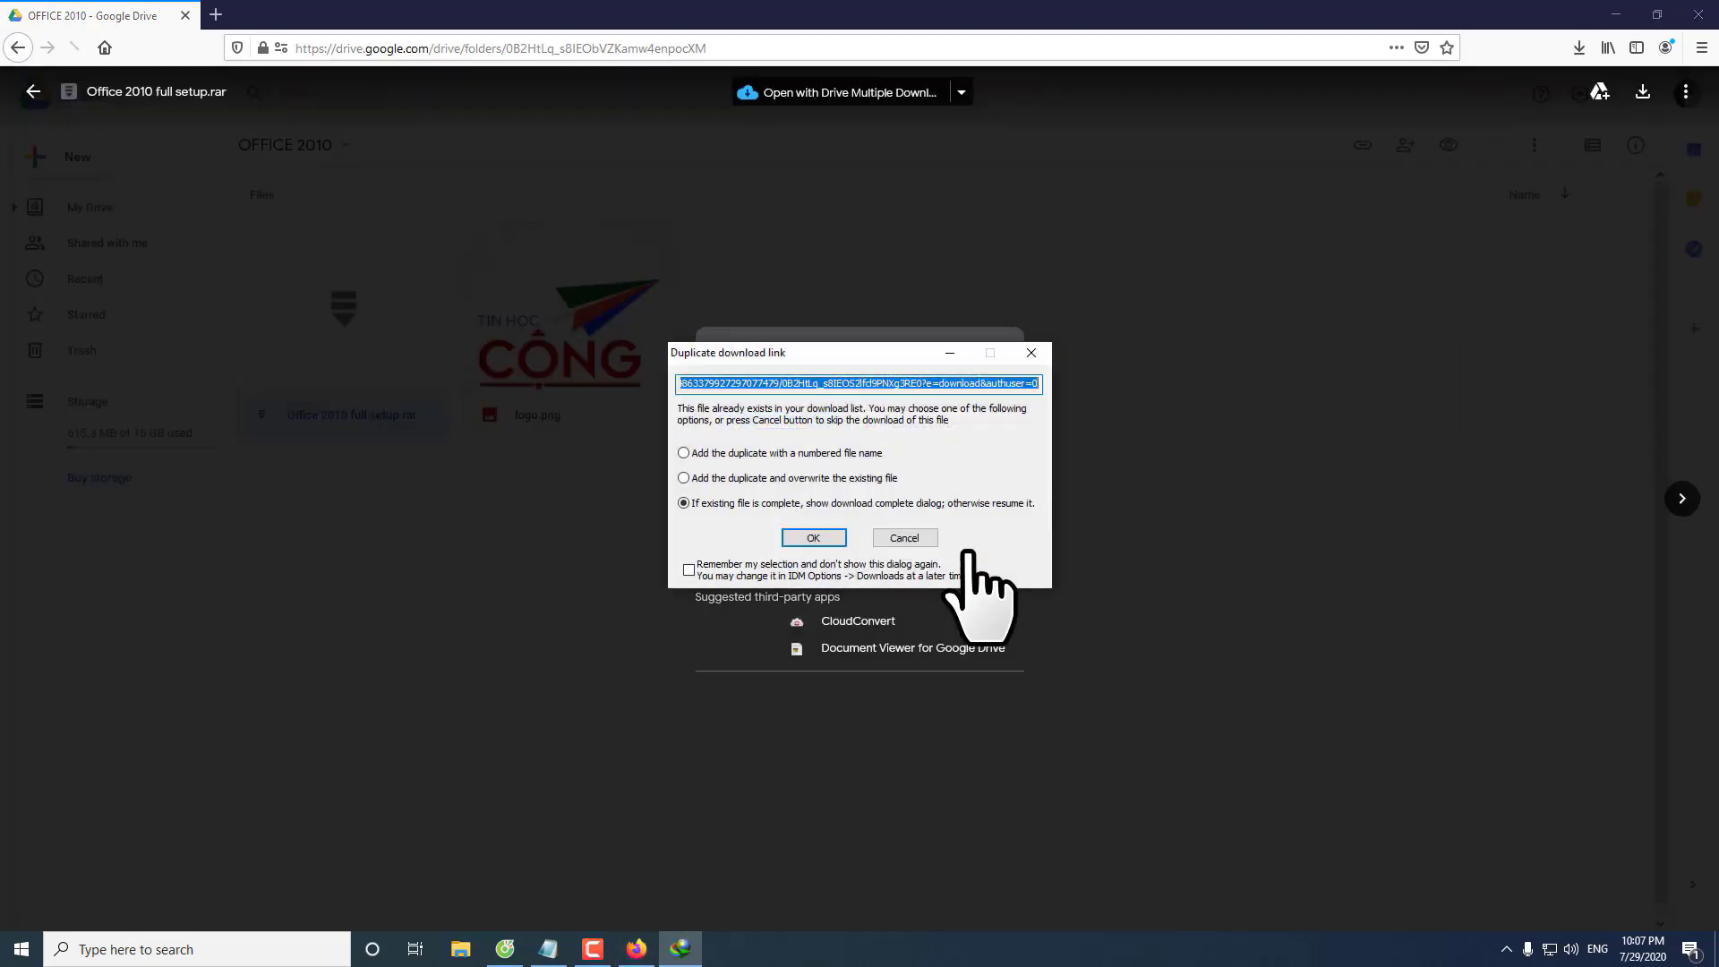
pyautogui.click(826, 539)
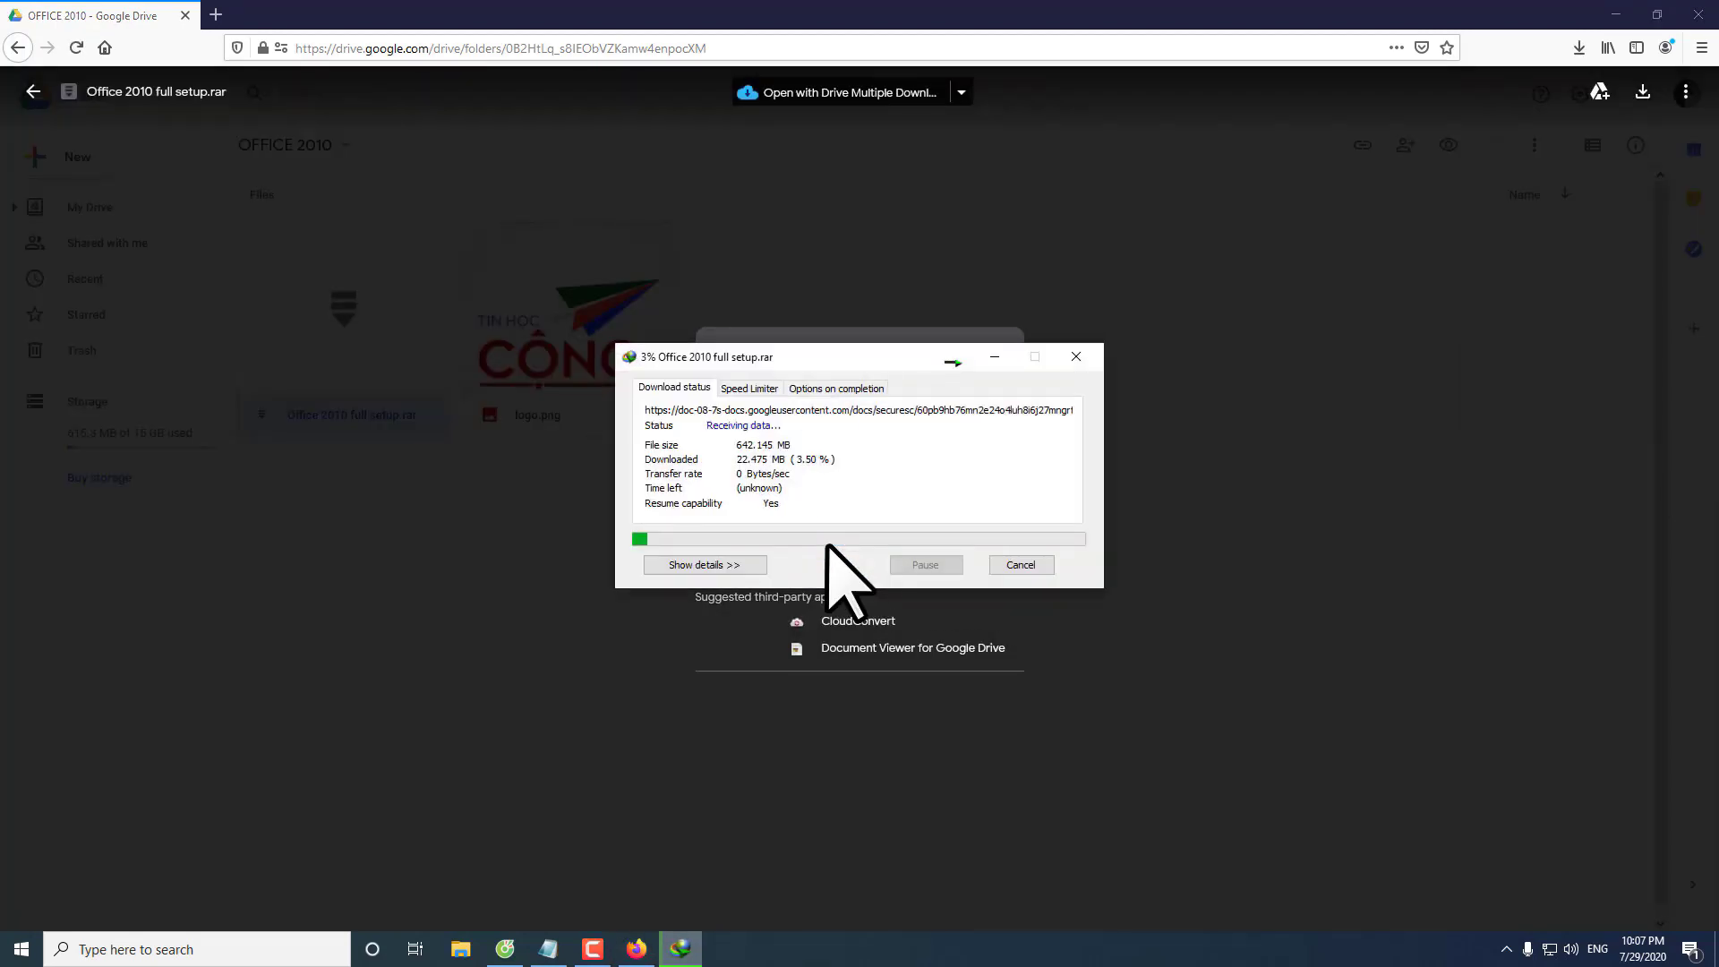
pyautogui.click(1019, 564)
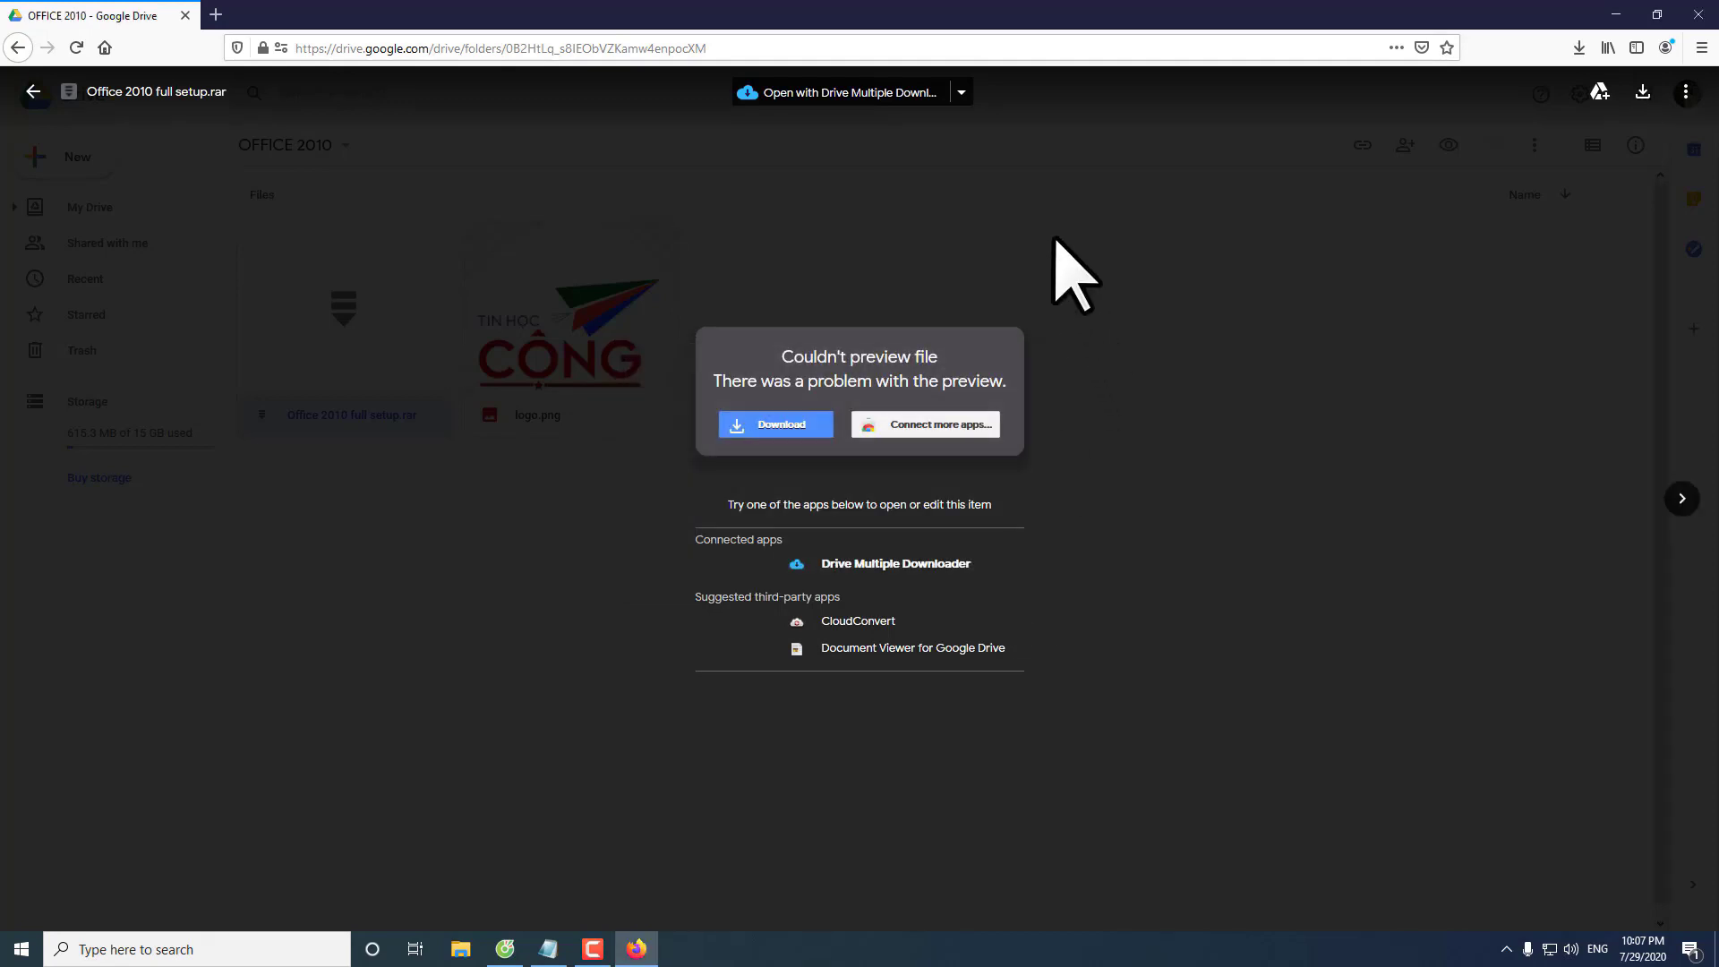
# Close Firefox and refresh the desktop twice.
pyautogui.click(1694, 17)
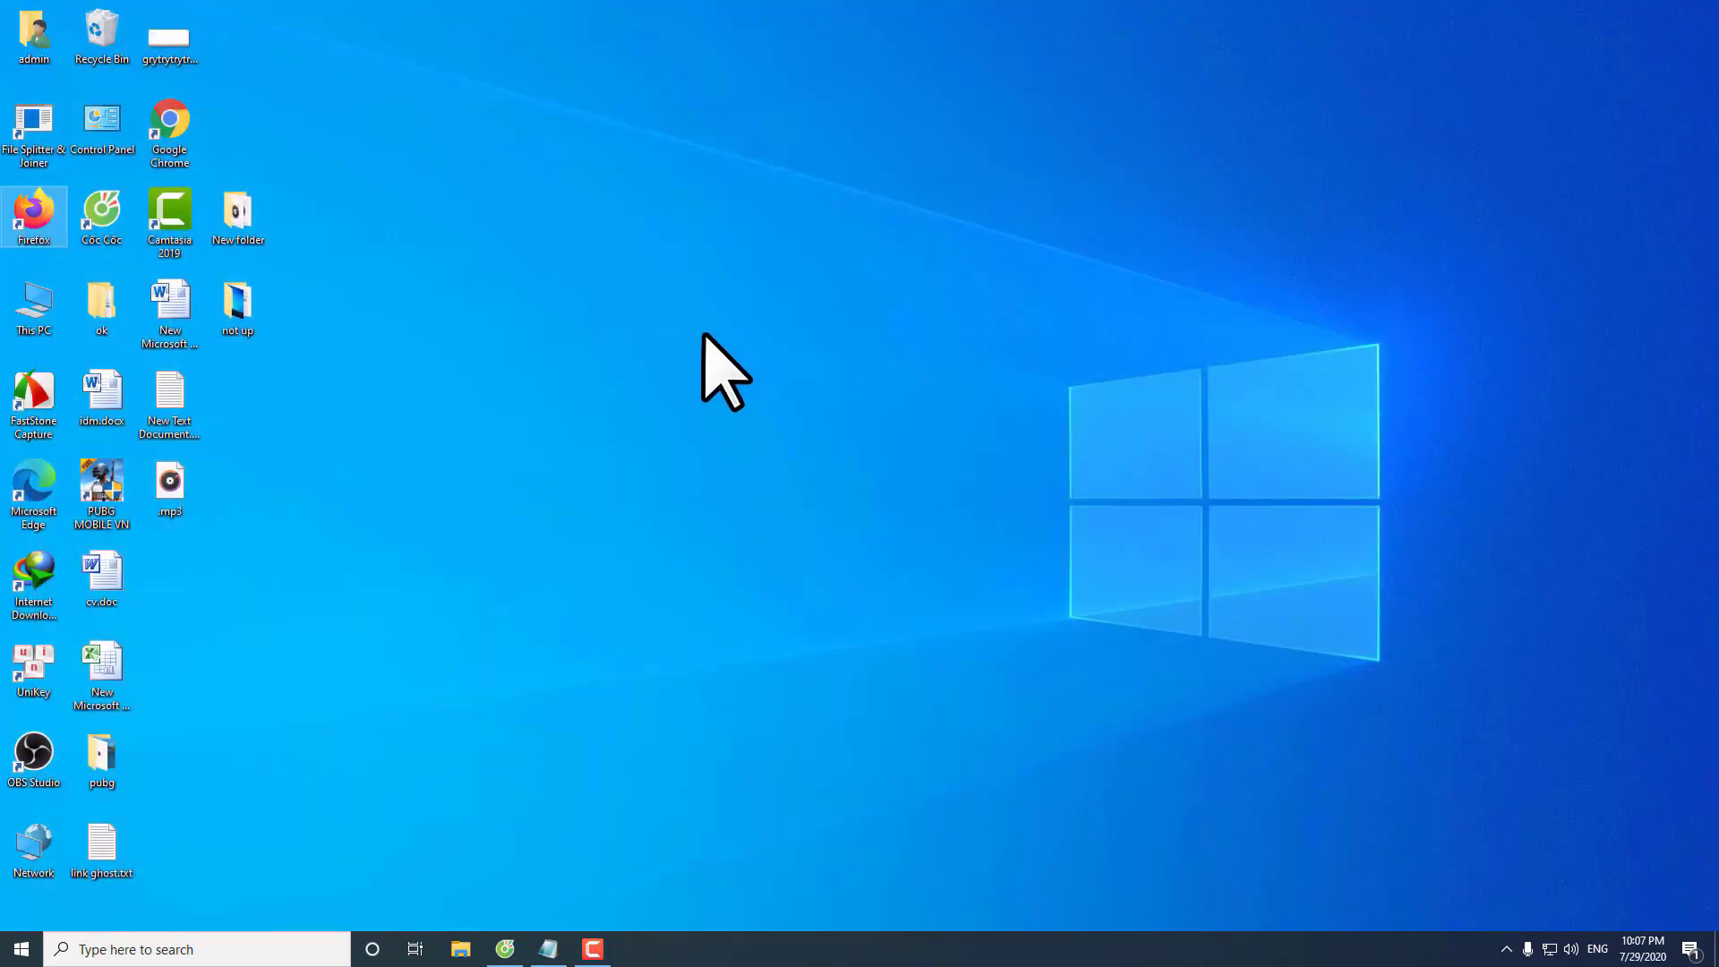
pyautogui.rightClick(623, 336)
pyautogui.click(672, 388)
pyautogui.rightClick(651, 338)
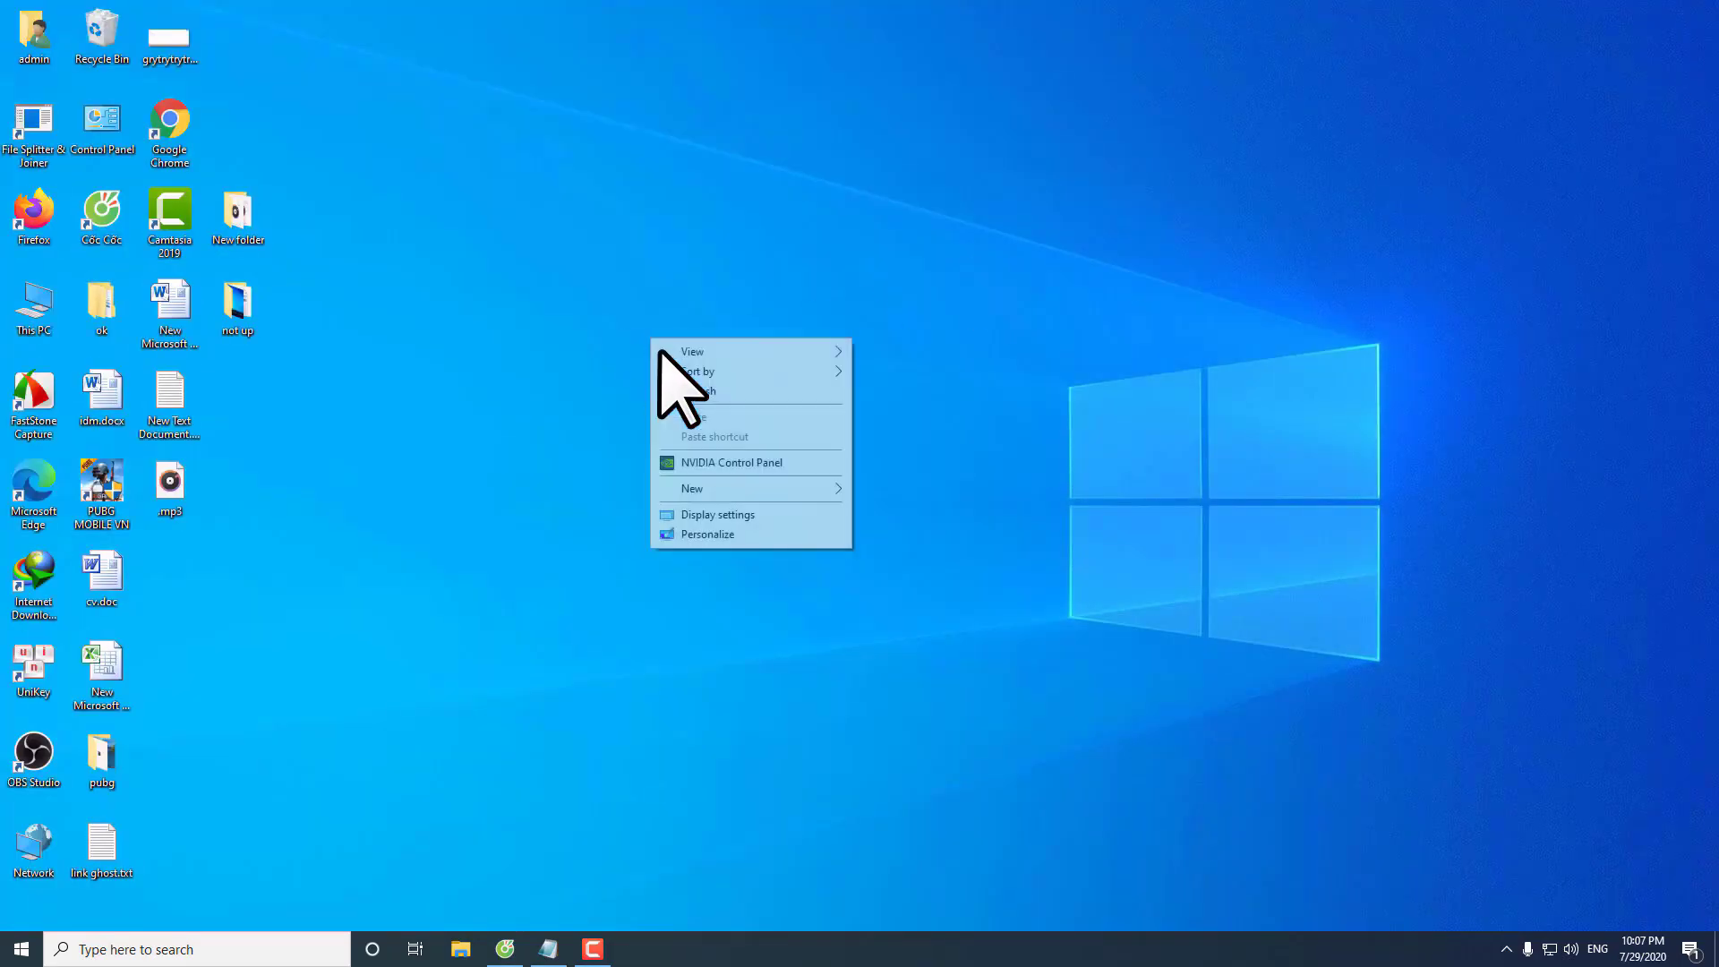
pyautogui.click(696, 391)
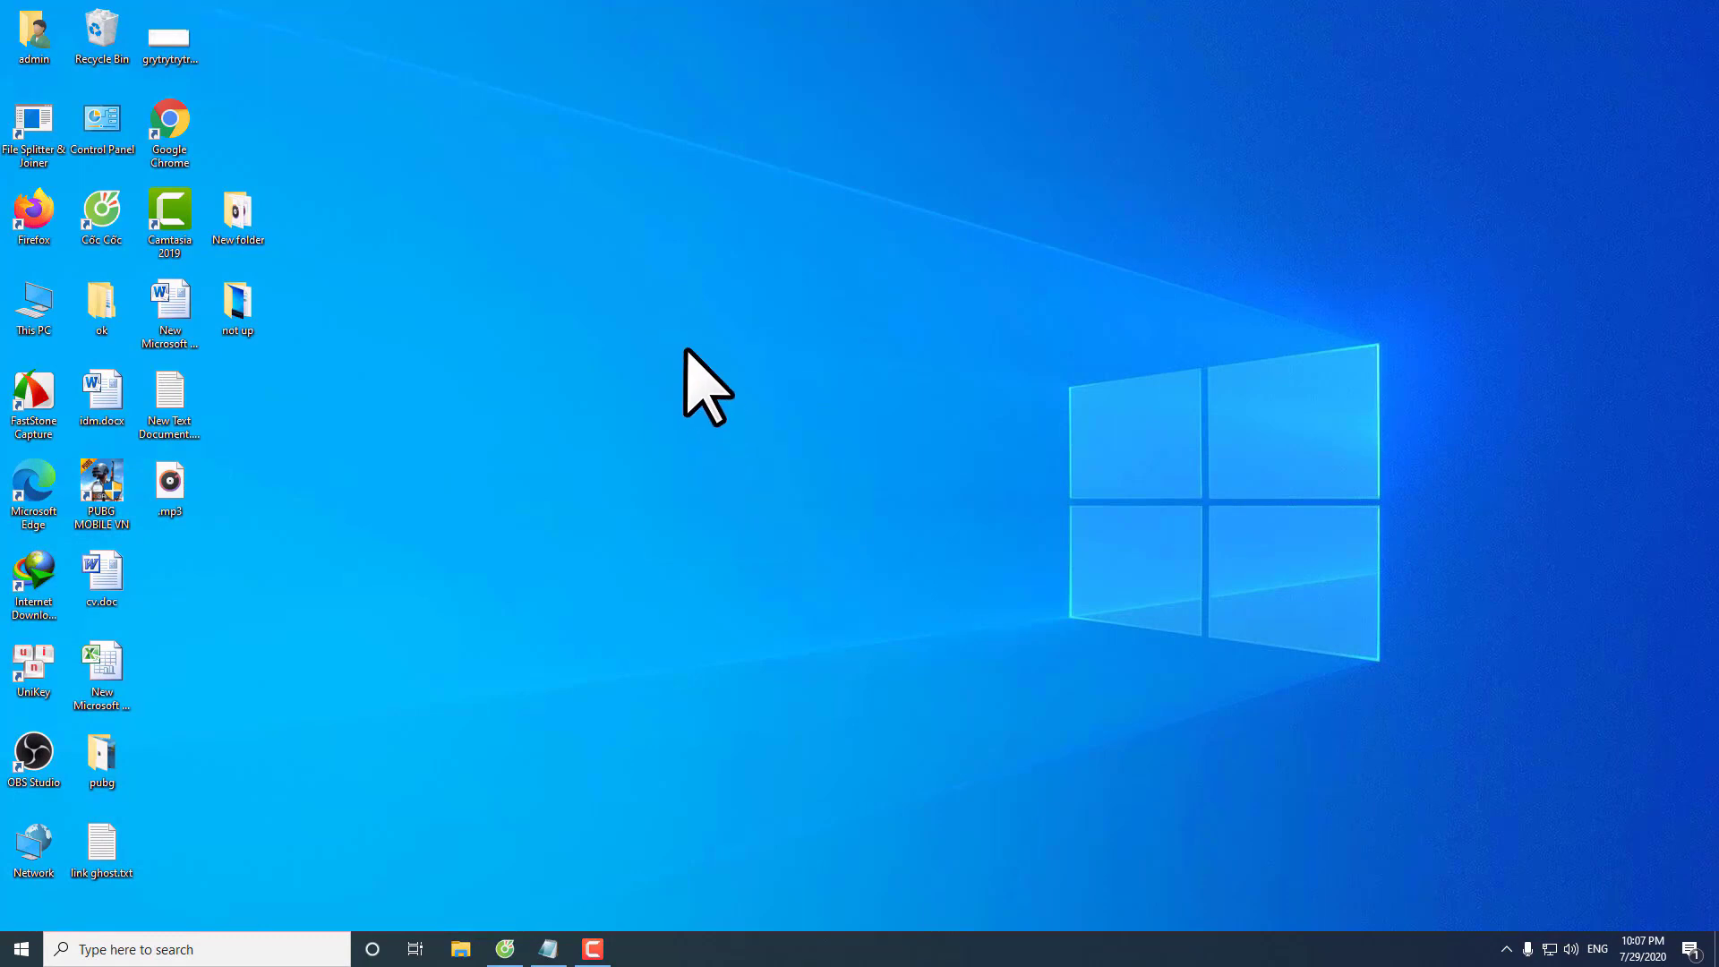
# Copy the first-line Google Drive file link from Notepad.
pyautogui.click(549, 949)
pyautogui.moveTo(580, 212); pyautogui.dragTo(77, 215)
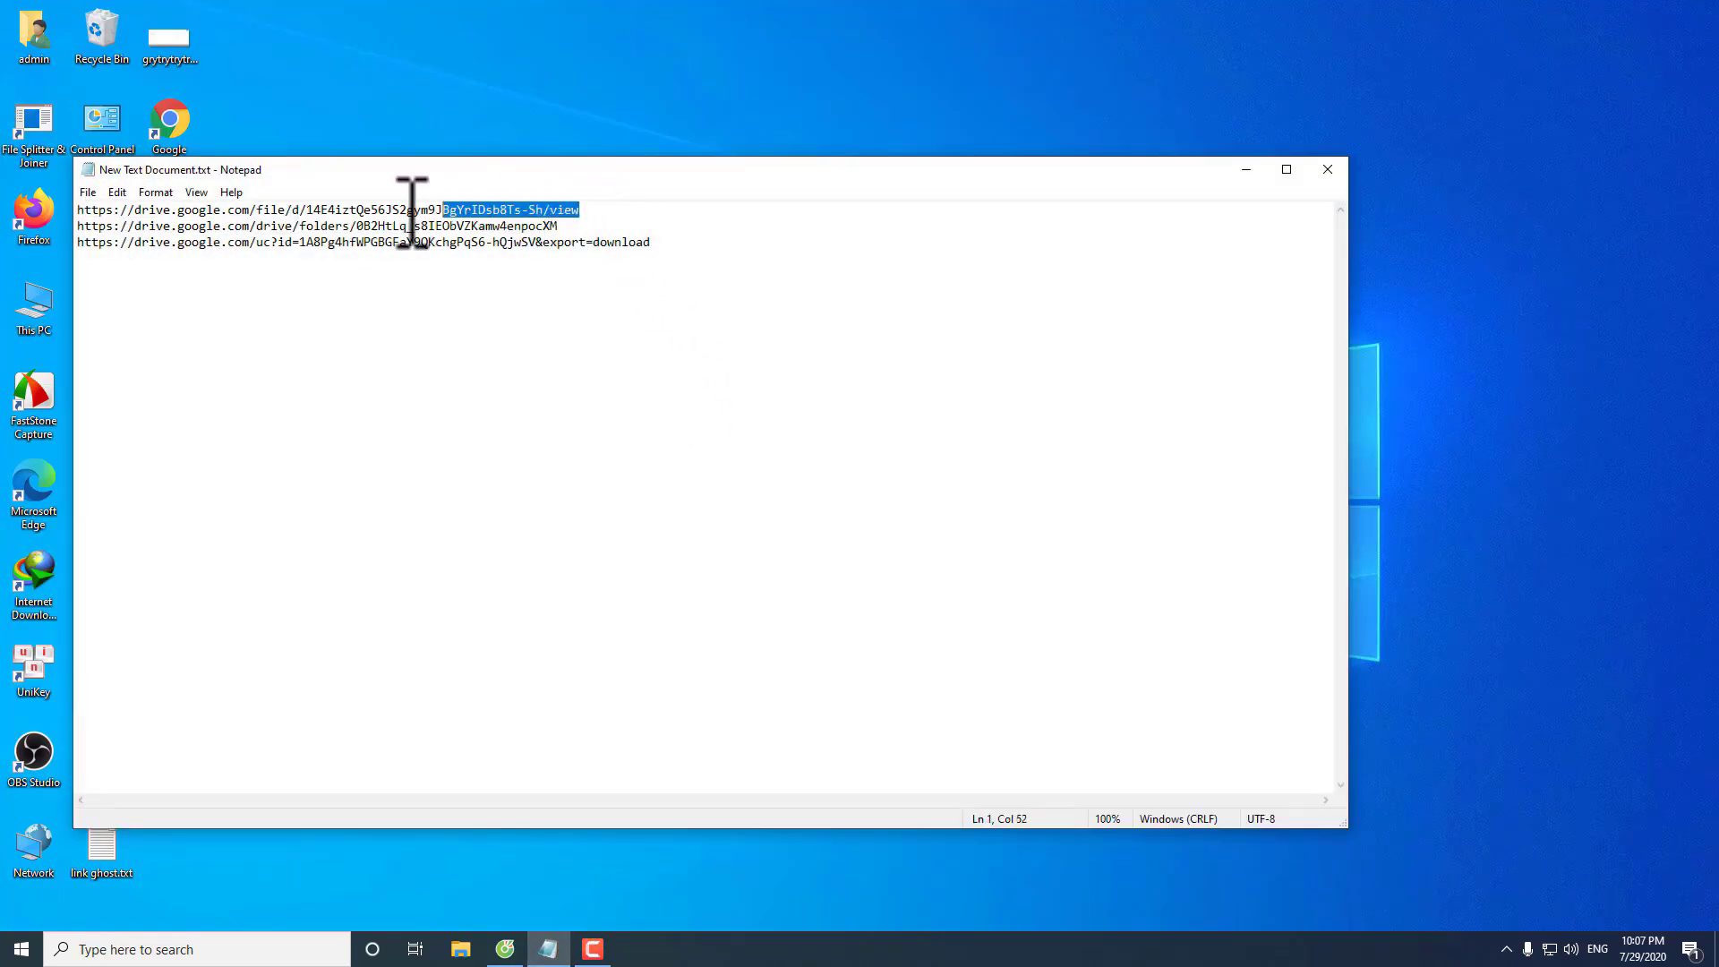
pyautogui.rightClick(140, 211)
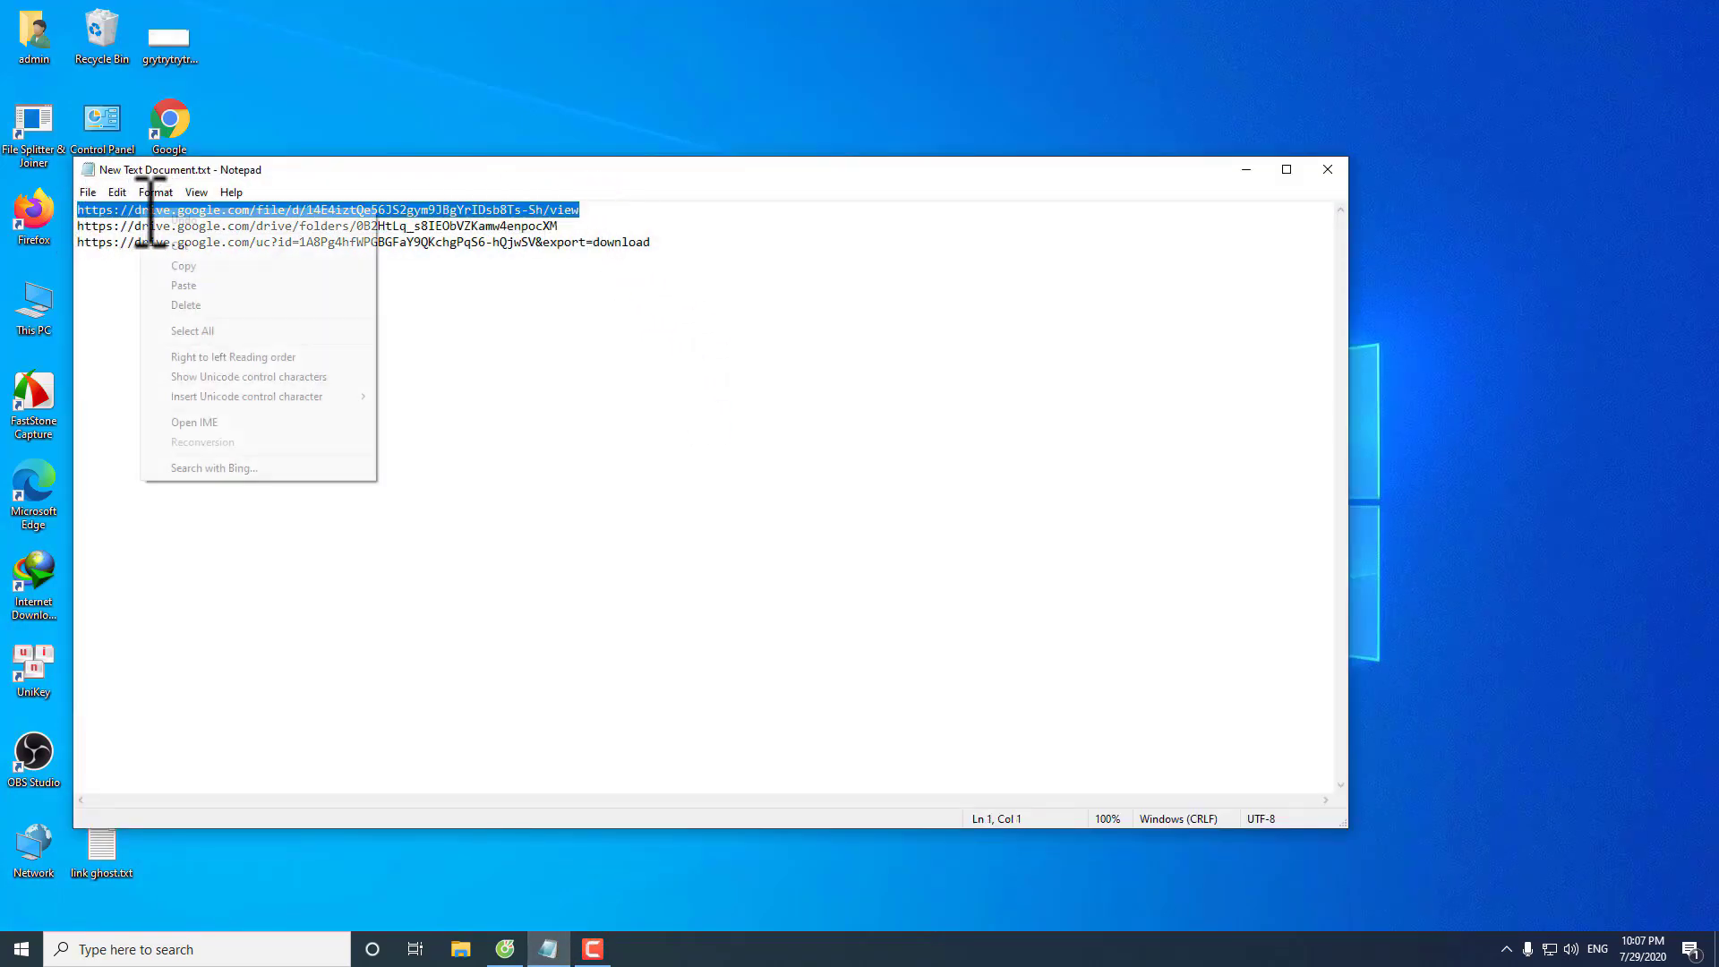
pyautogui.click(184, 269)
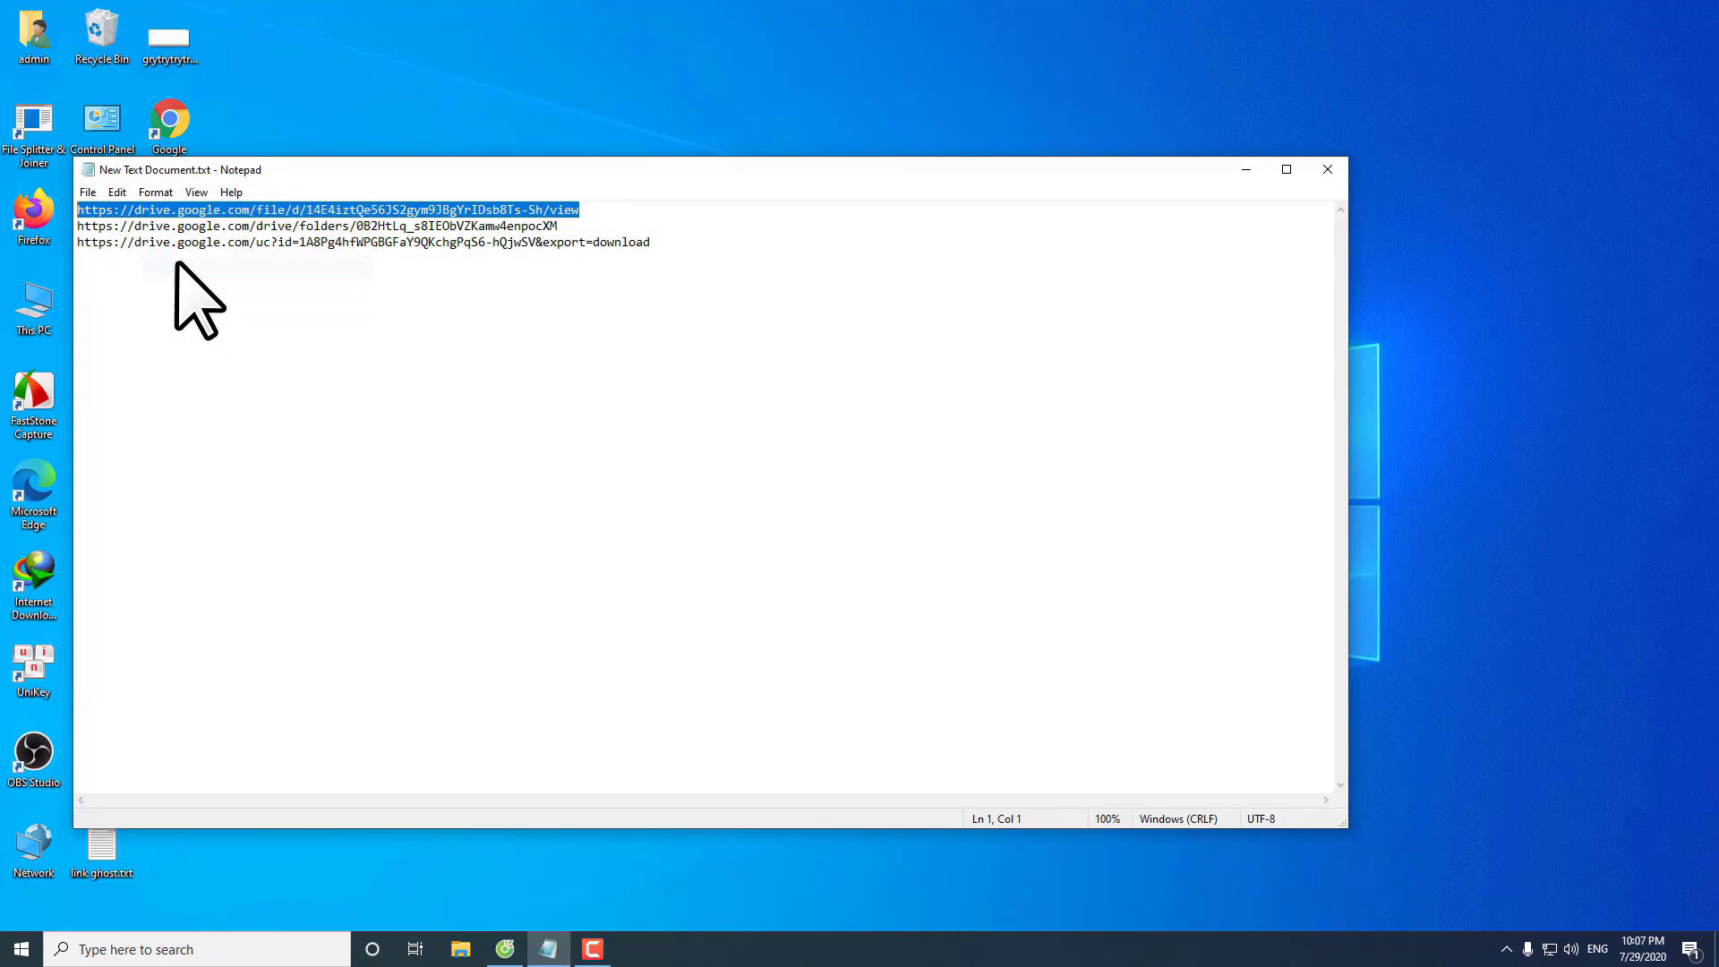
# Start the Win8x64_Full_Soft_No_Driver.GHO download and save it through Firefox.
pyautogui.click(1249, 171)
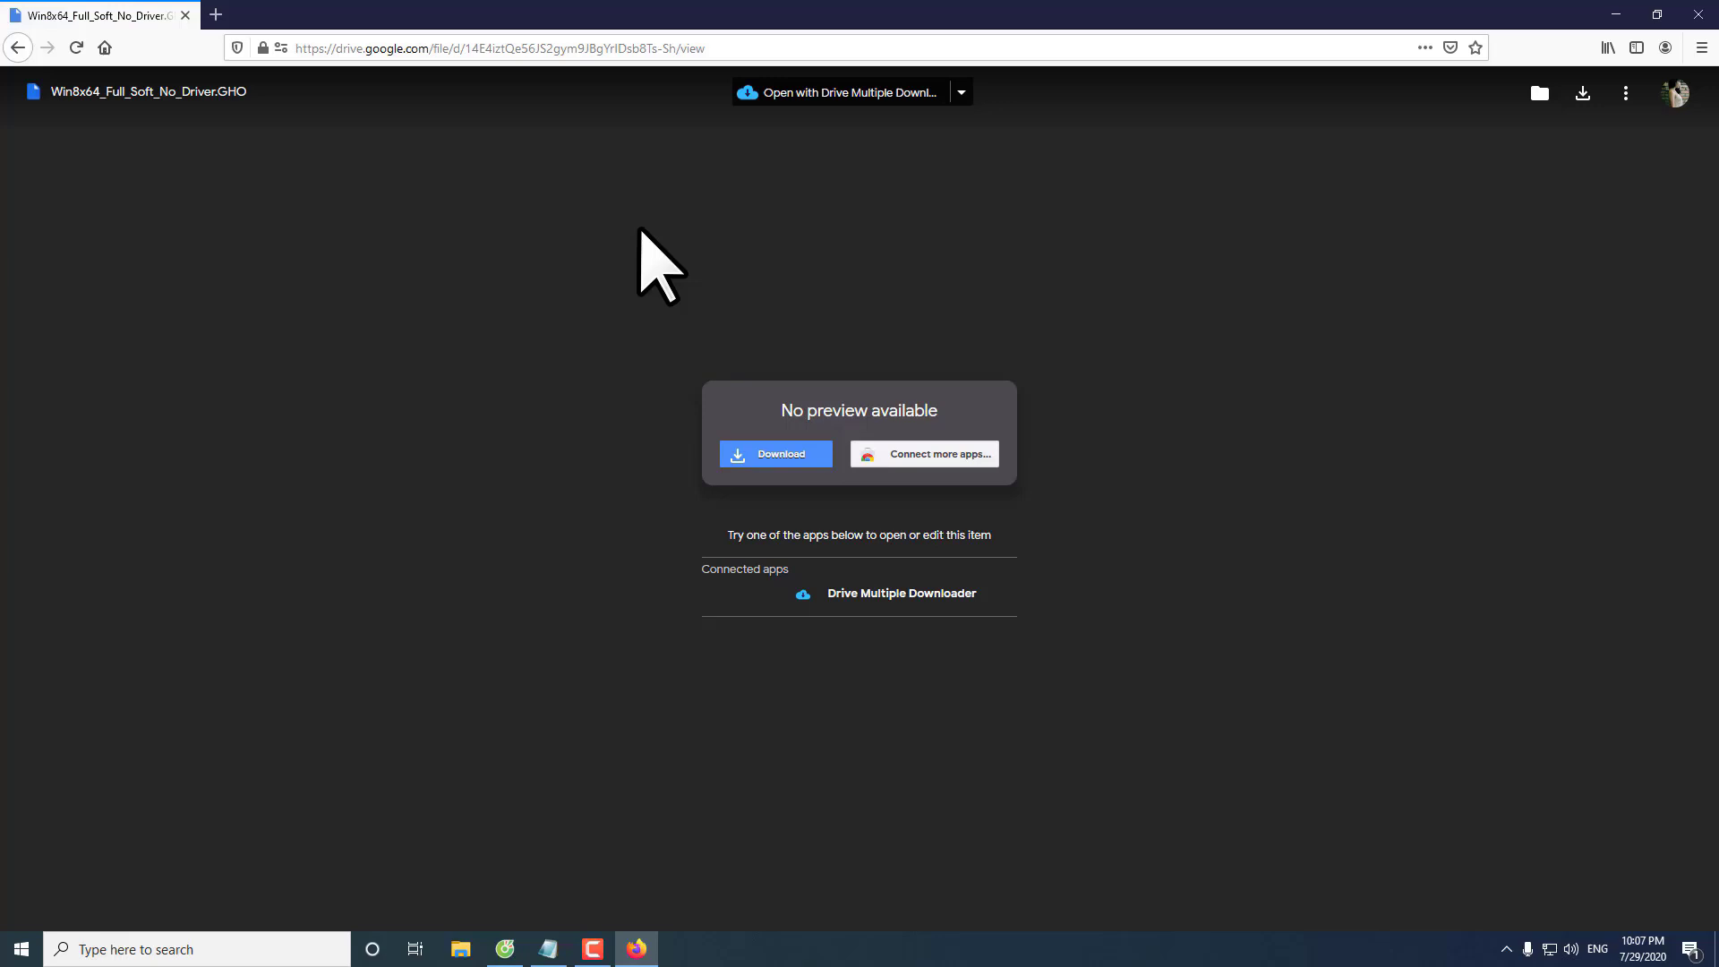
pyautogui.click(797, 456)
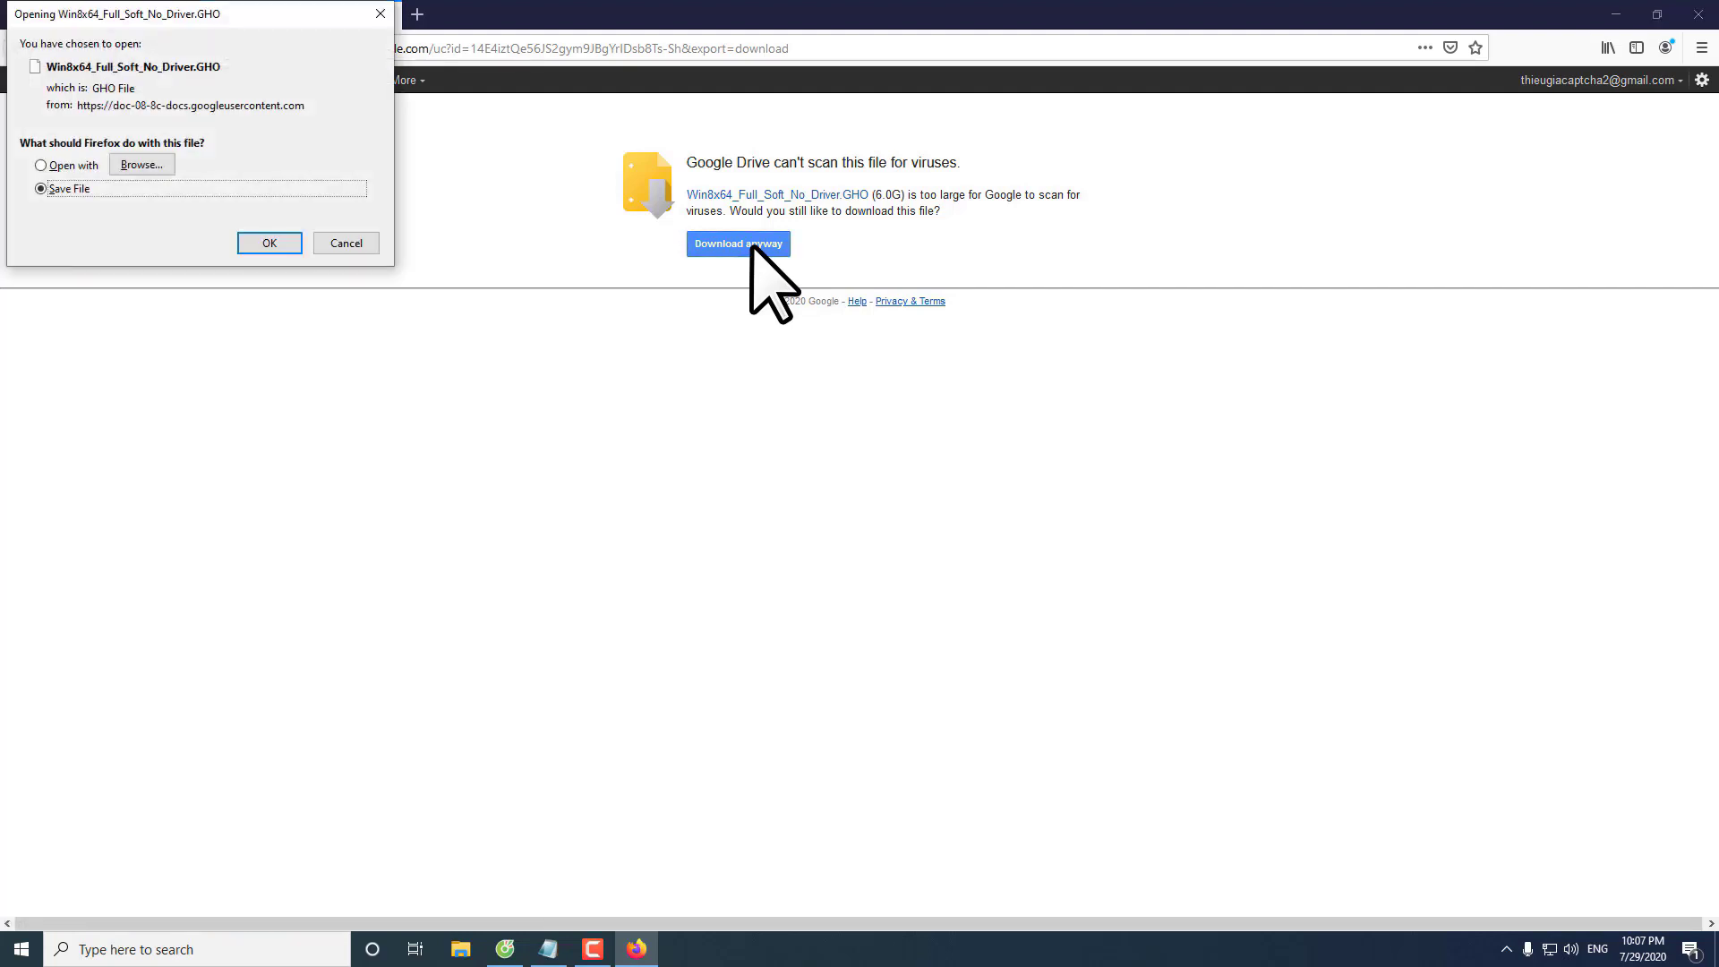
pyautogui.click(268, 244)
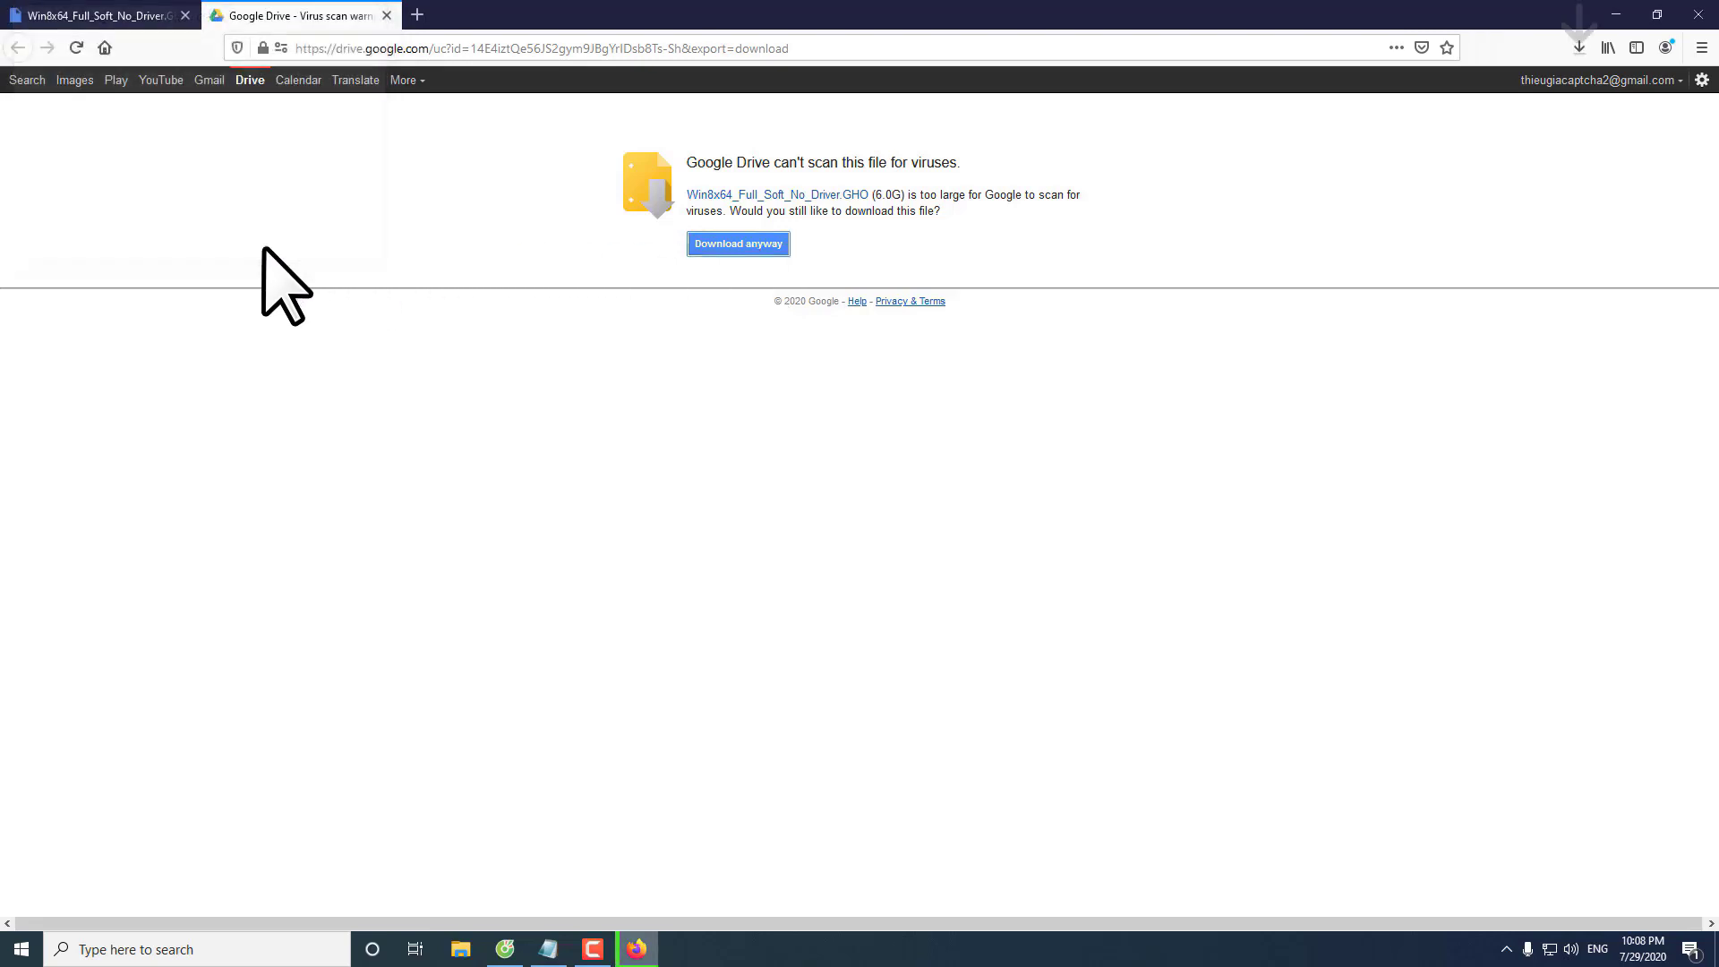
# Inspect the active GHO download in Firefox's Downloads Library, then close the Library.
pyautogui.click(1578, 48)
pyautogui.click(1283, 142)
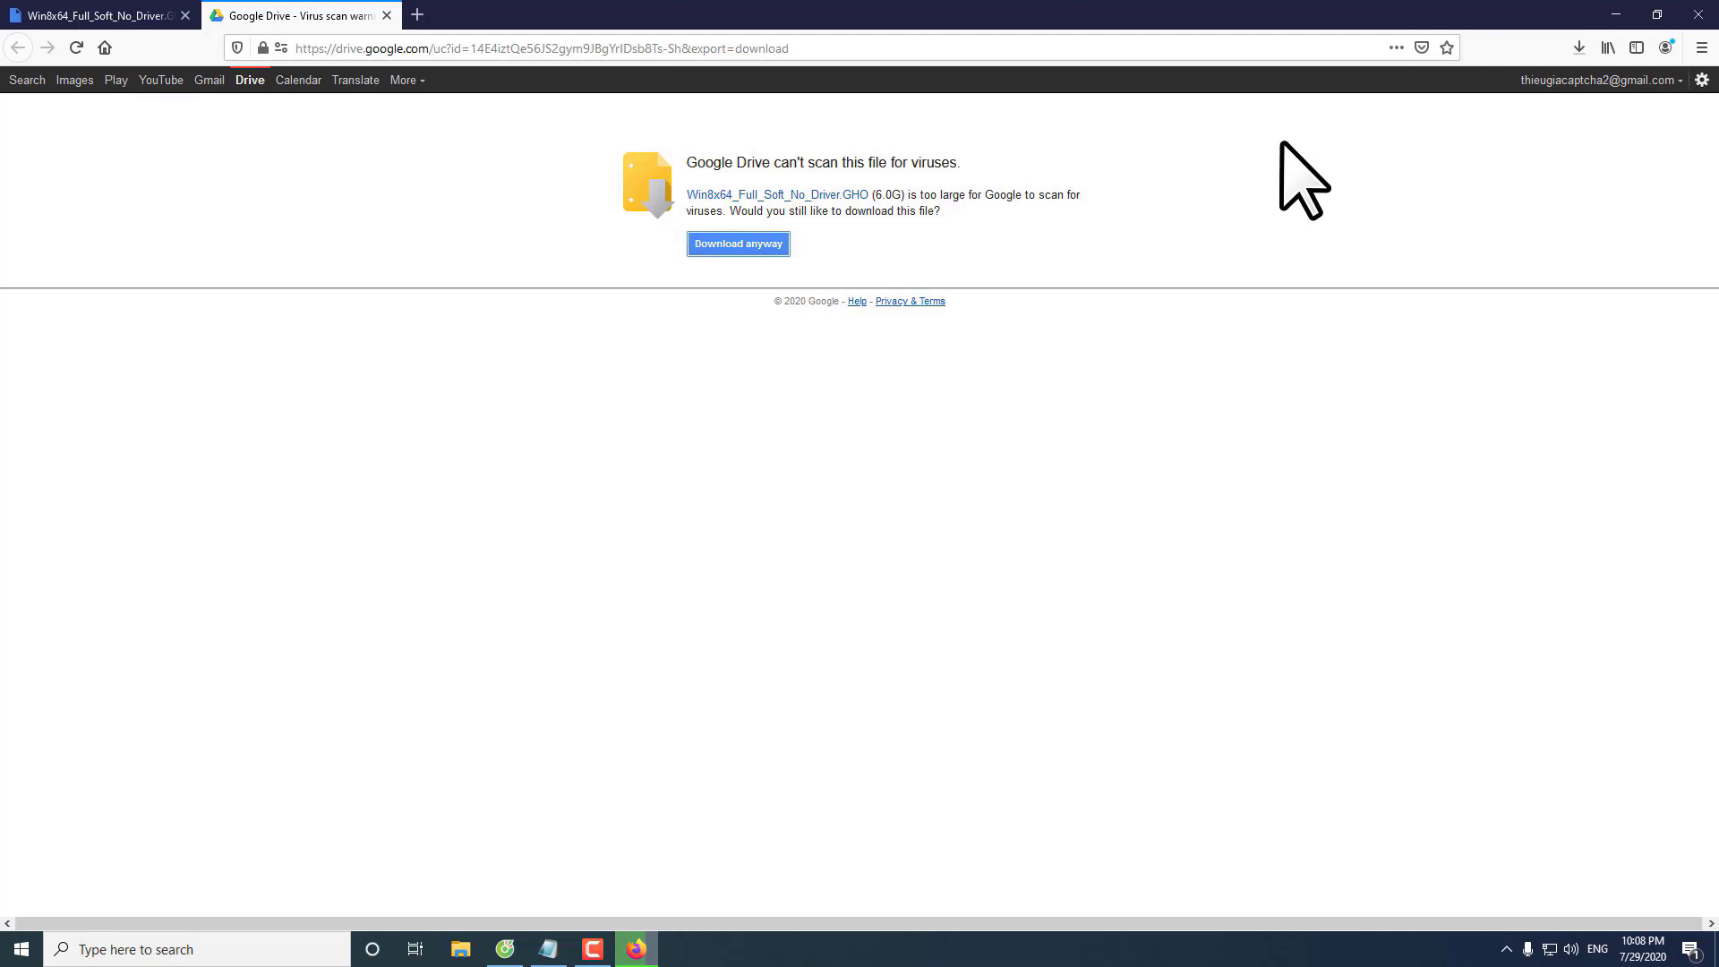
pyautogui.rightClick(730, 386)
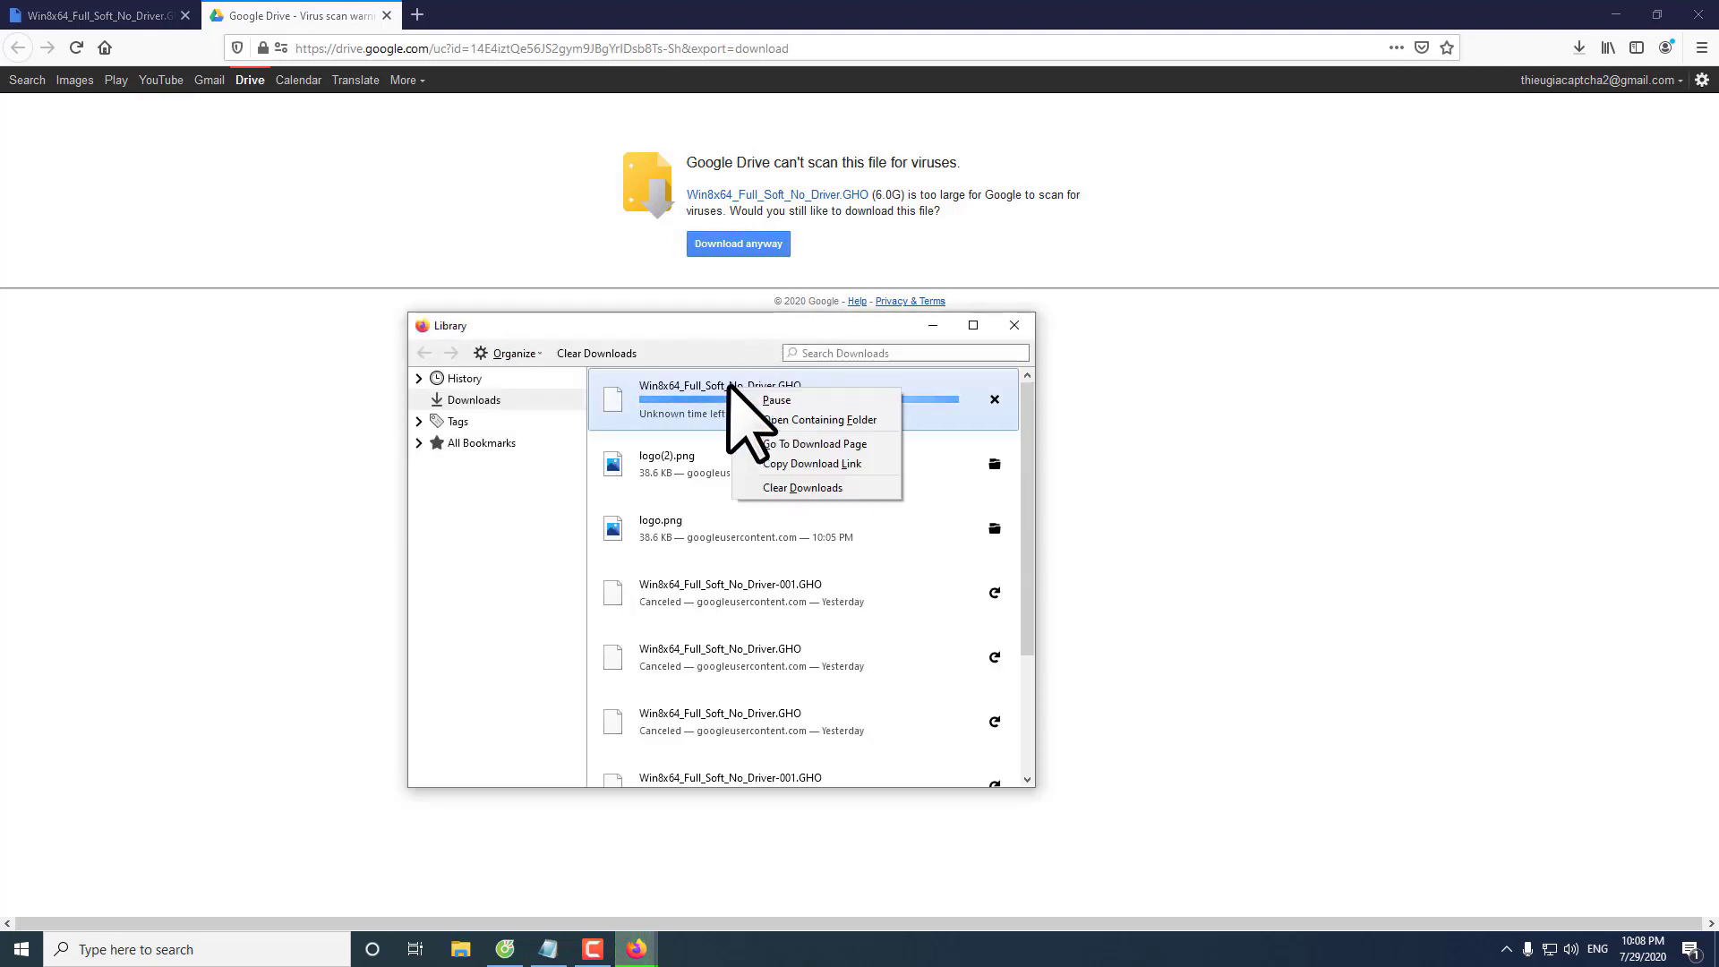
pyautogui.click(726, 384)
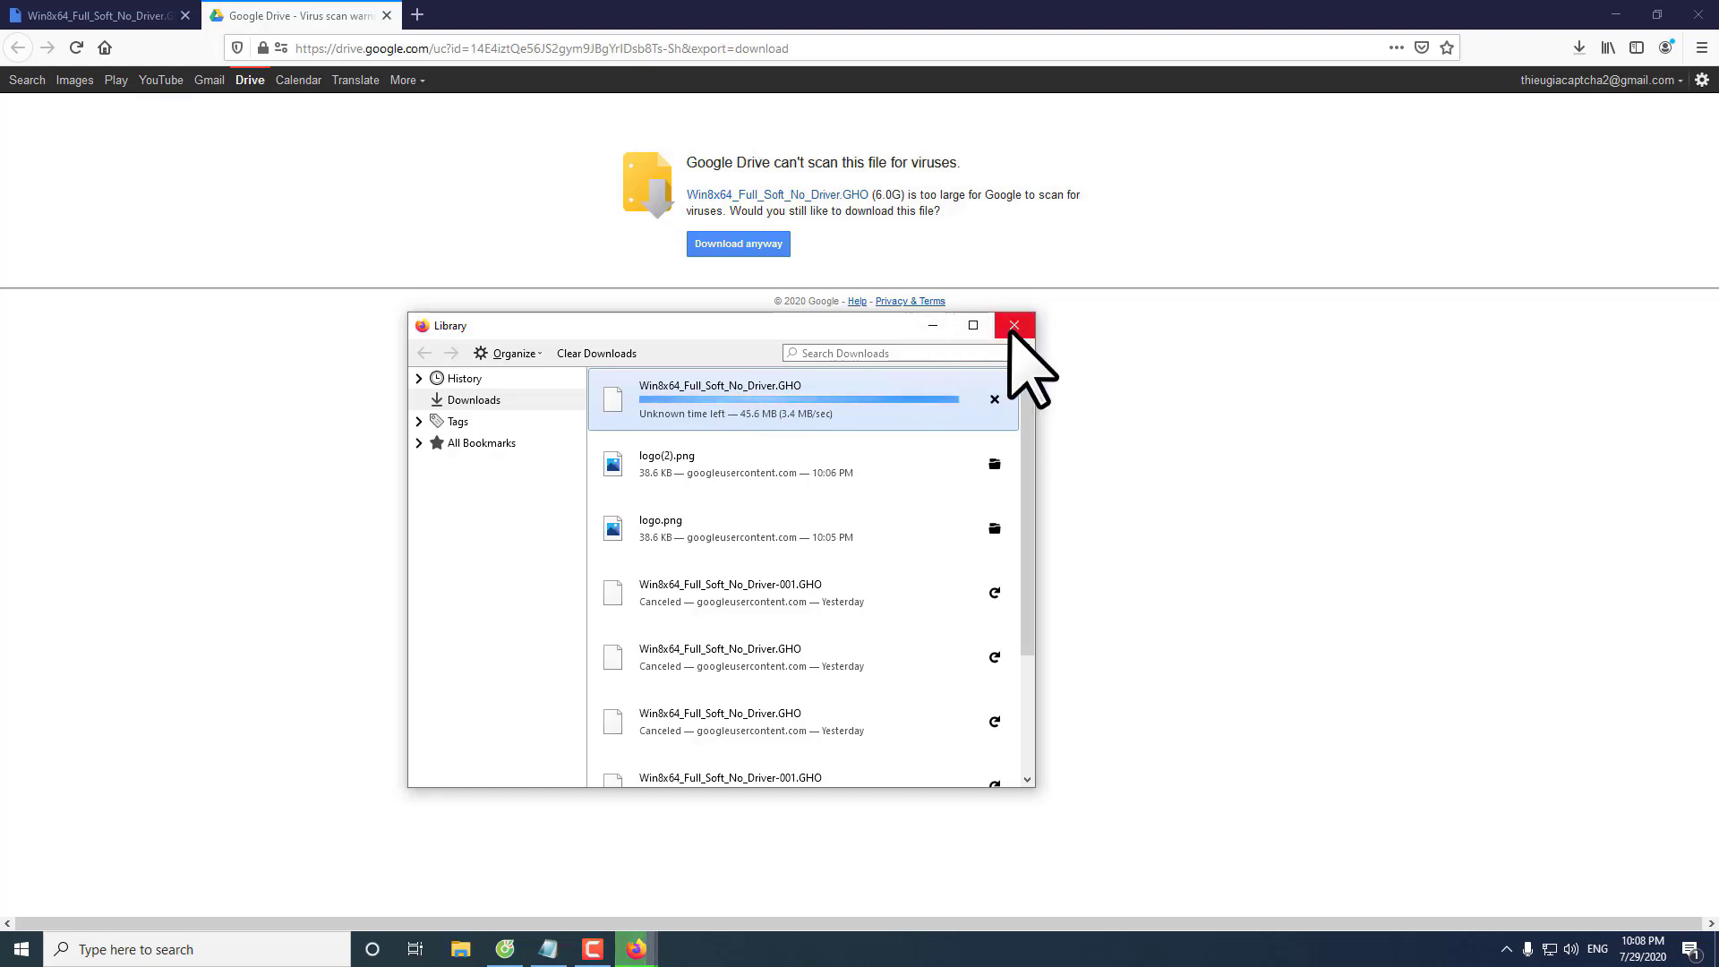
pyautogui.click(1014, 325)
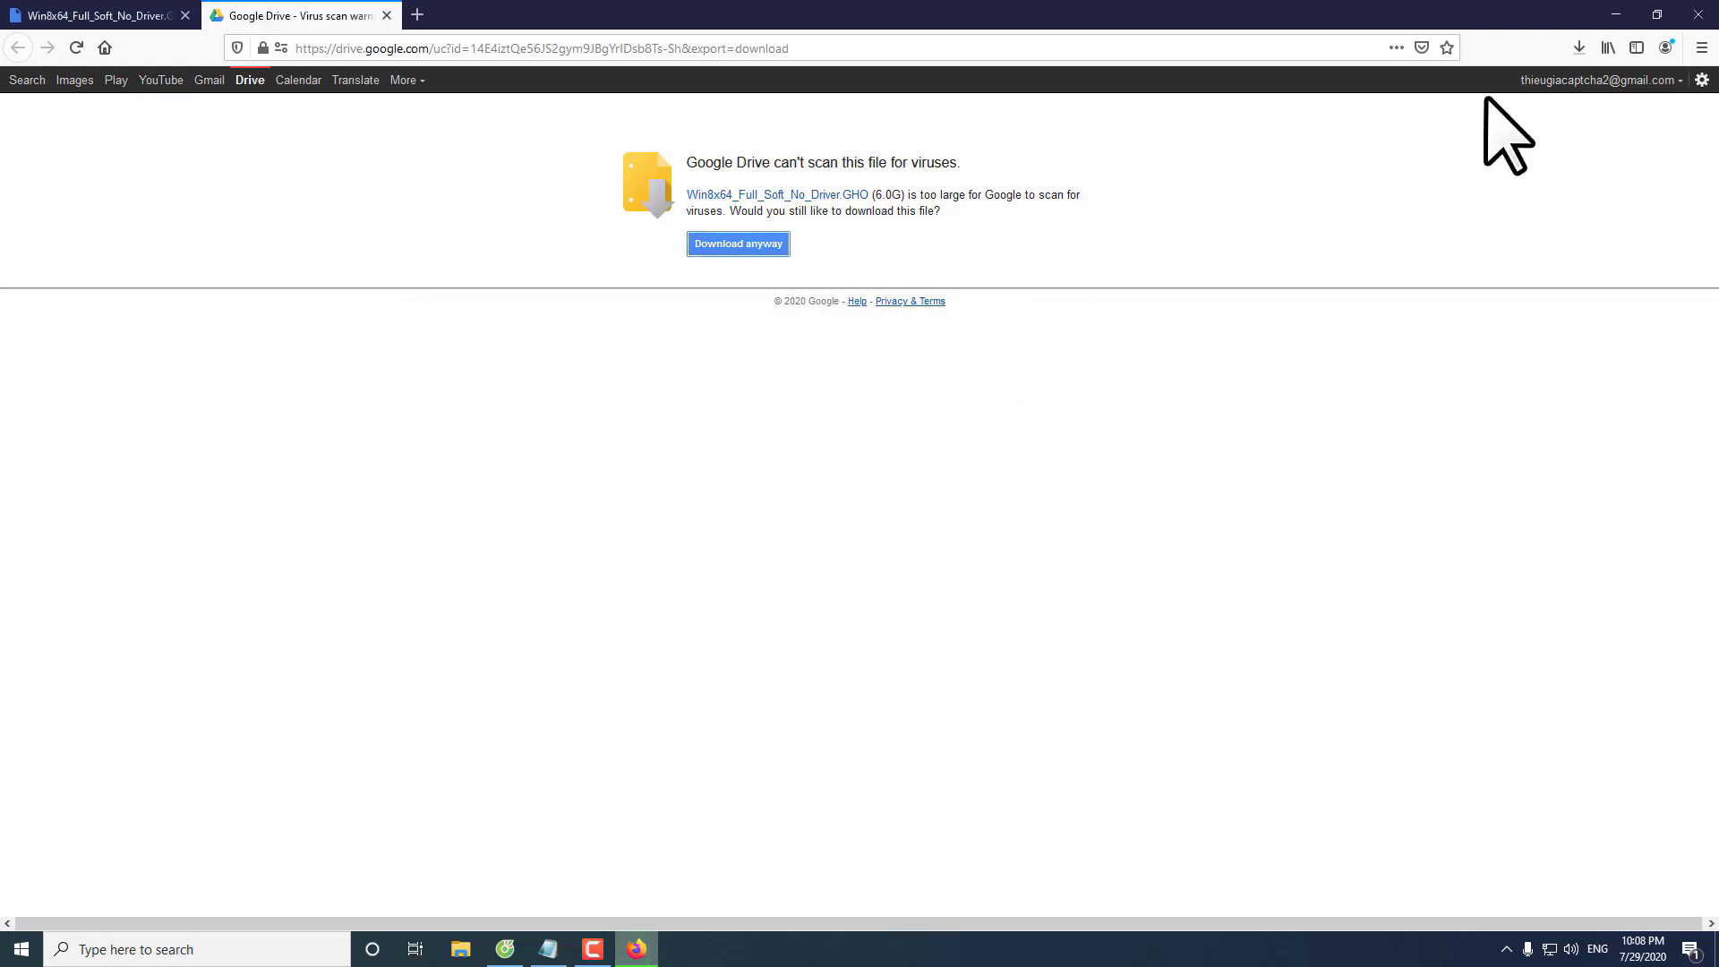
# Cancel the GHO download from Firefox's Downloads panel and bring Notepad forward.
pyautogui.click(1579, 49)
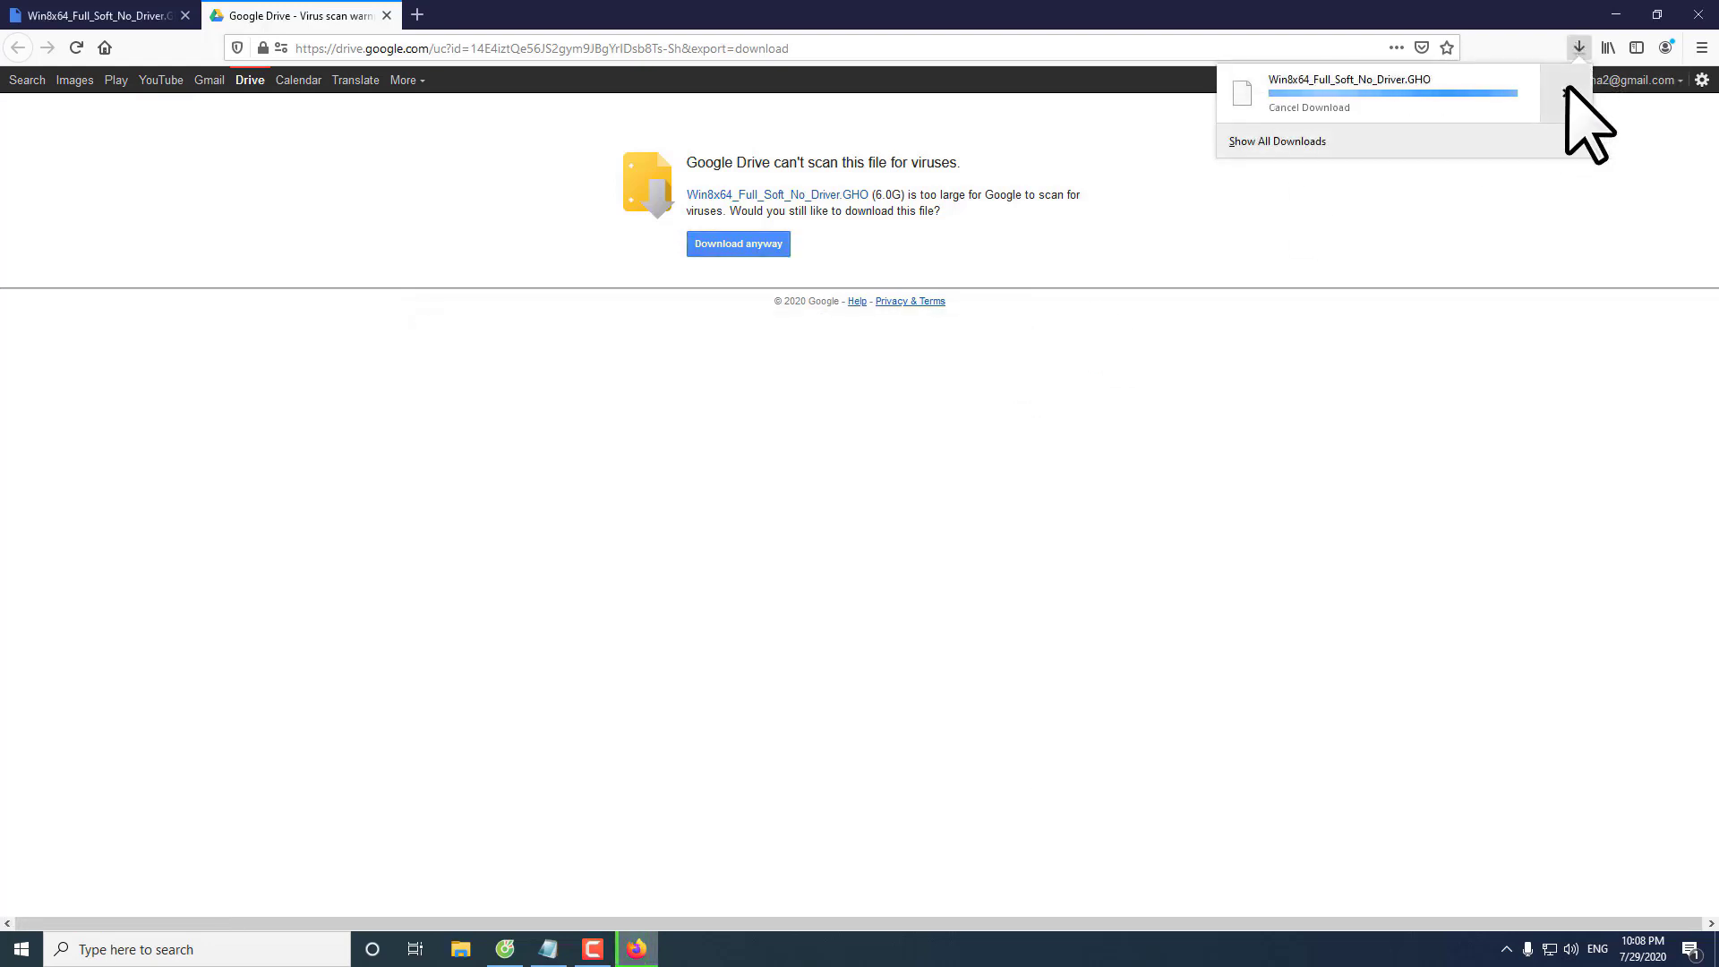
pyautogui.click(1564, 95)
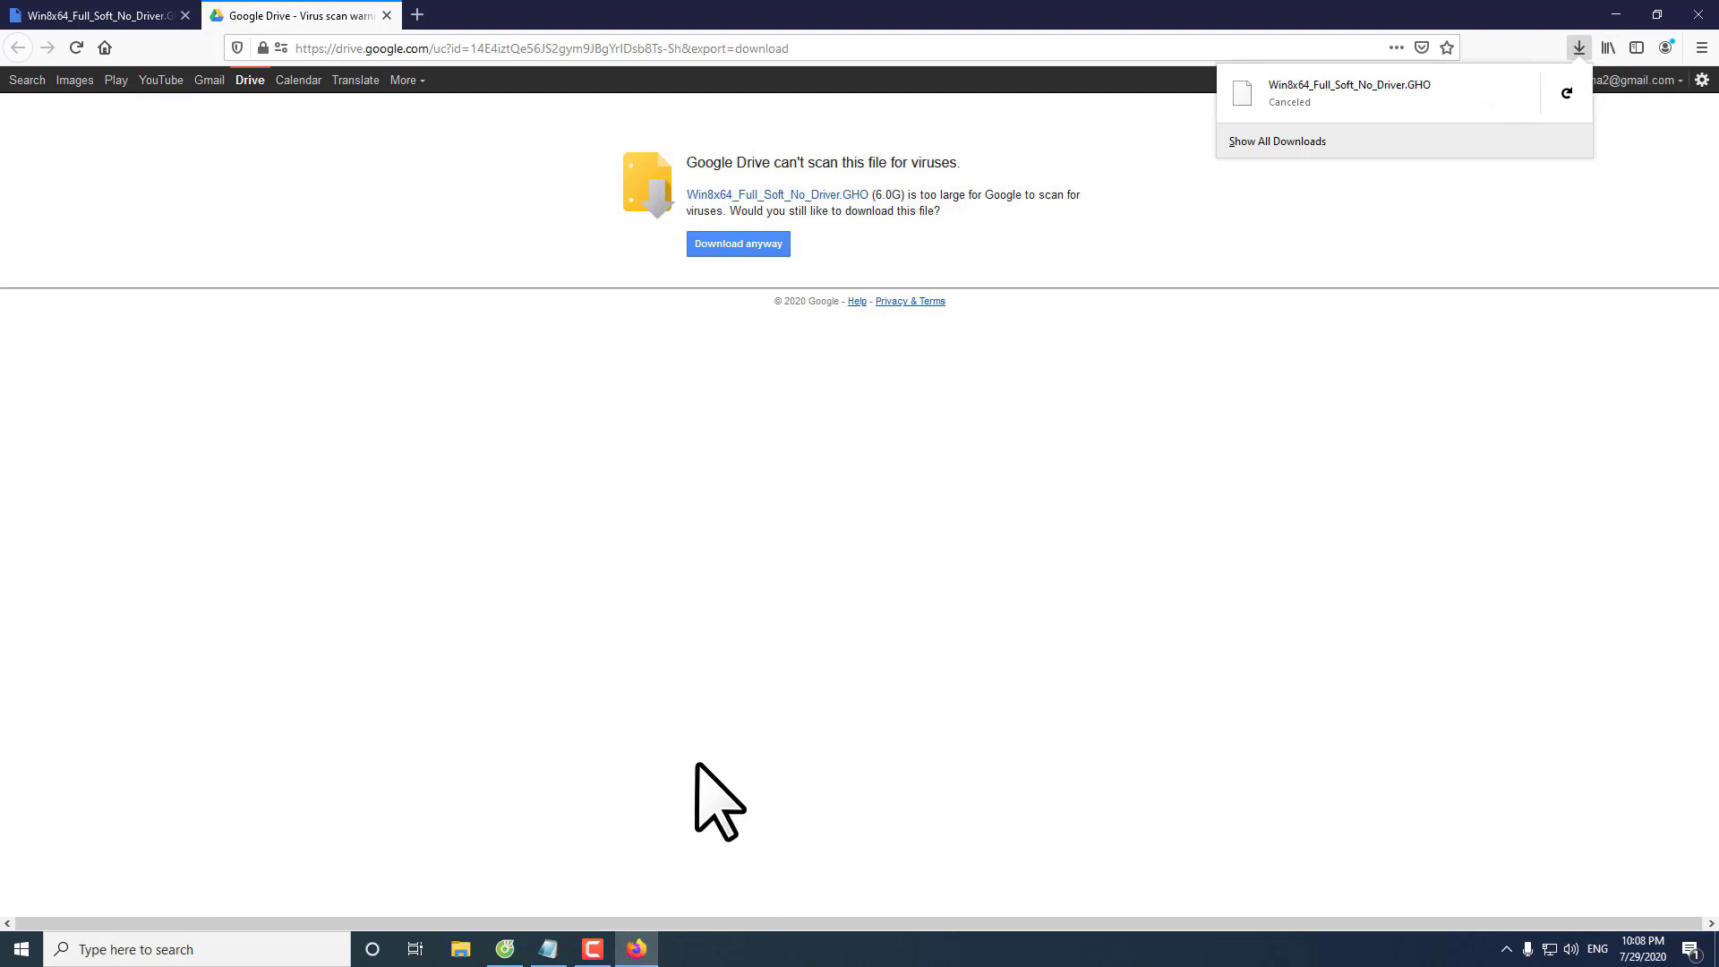
pyautogui.click(550, 950)
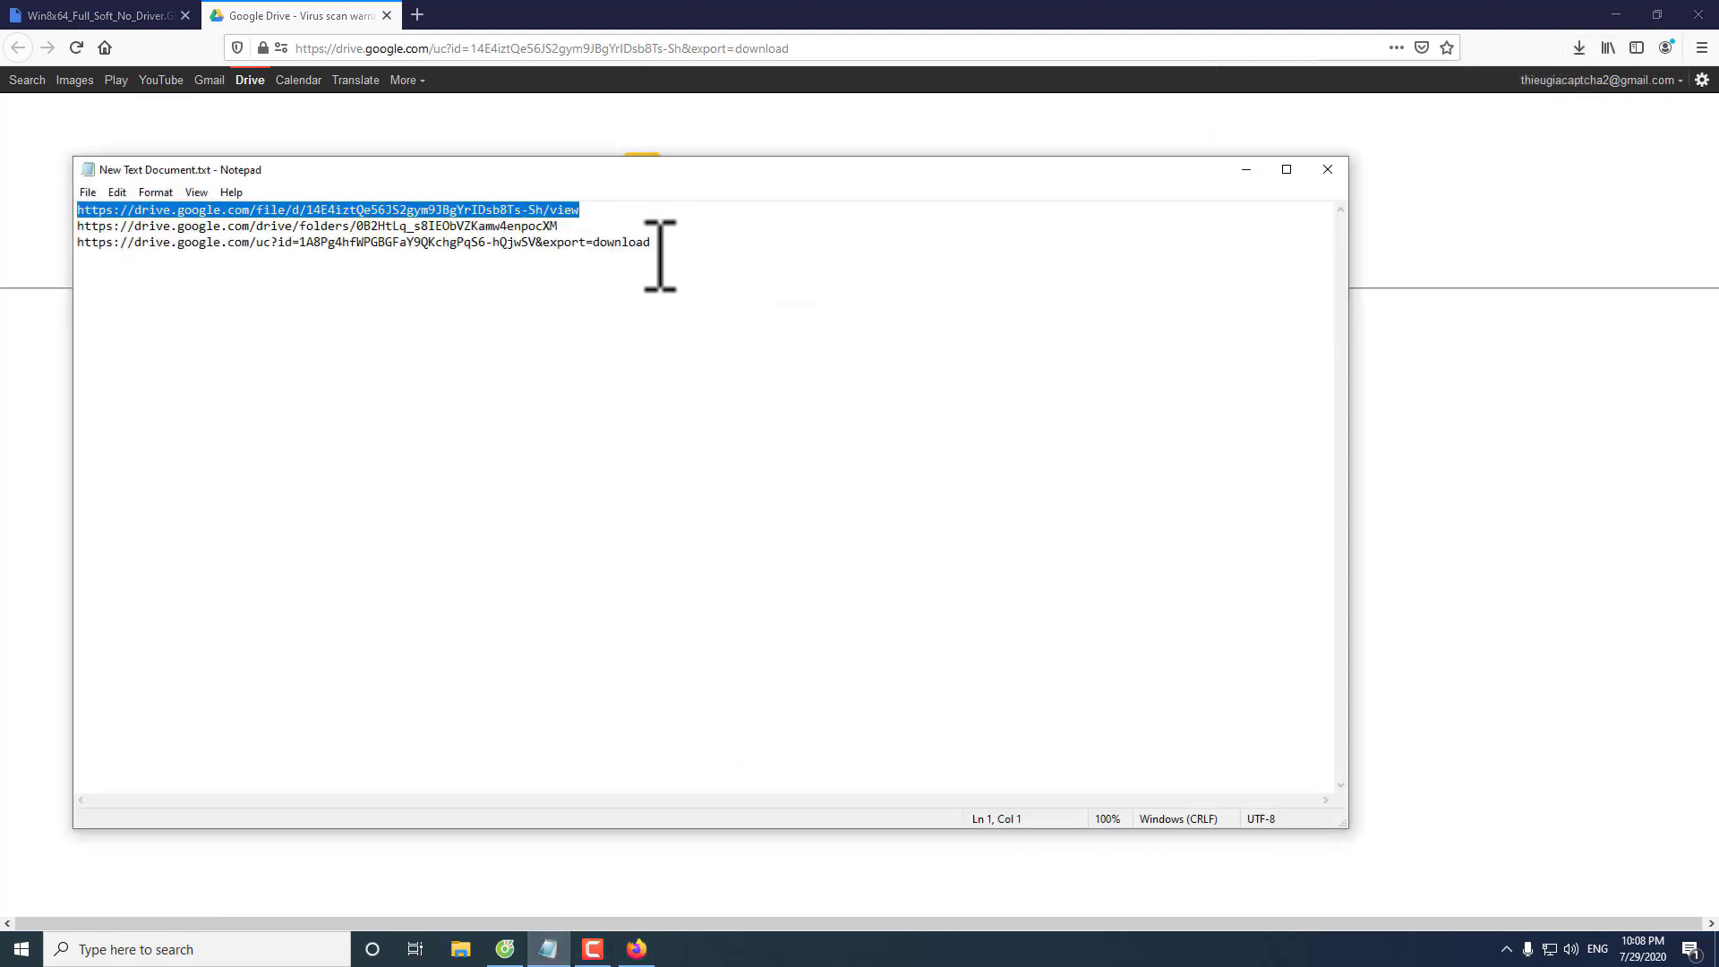
# Copy the third Drive link from Notepad.
pyautogui.click(659, 247)
pyautogui.click(104, 245)
pyautogui.hotkey('shift', 'End')
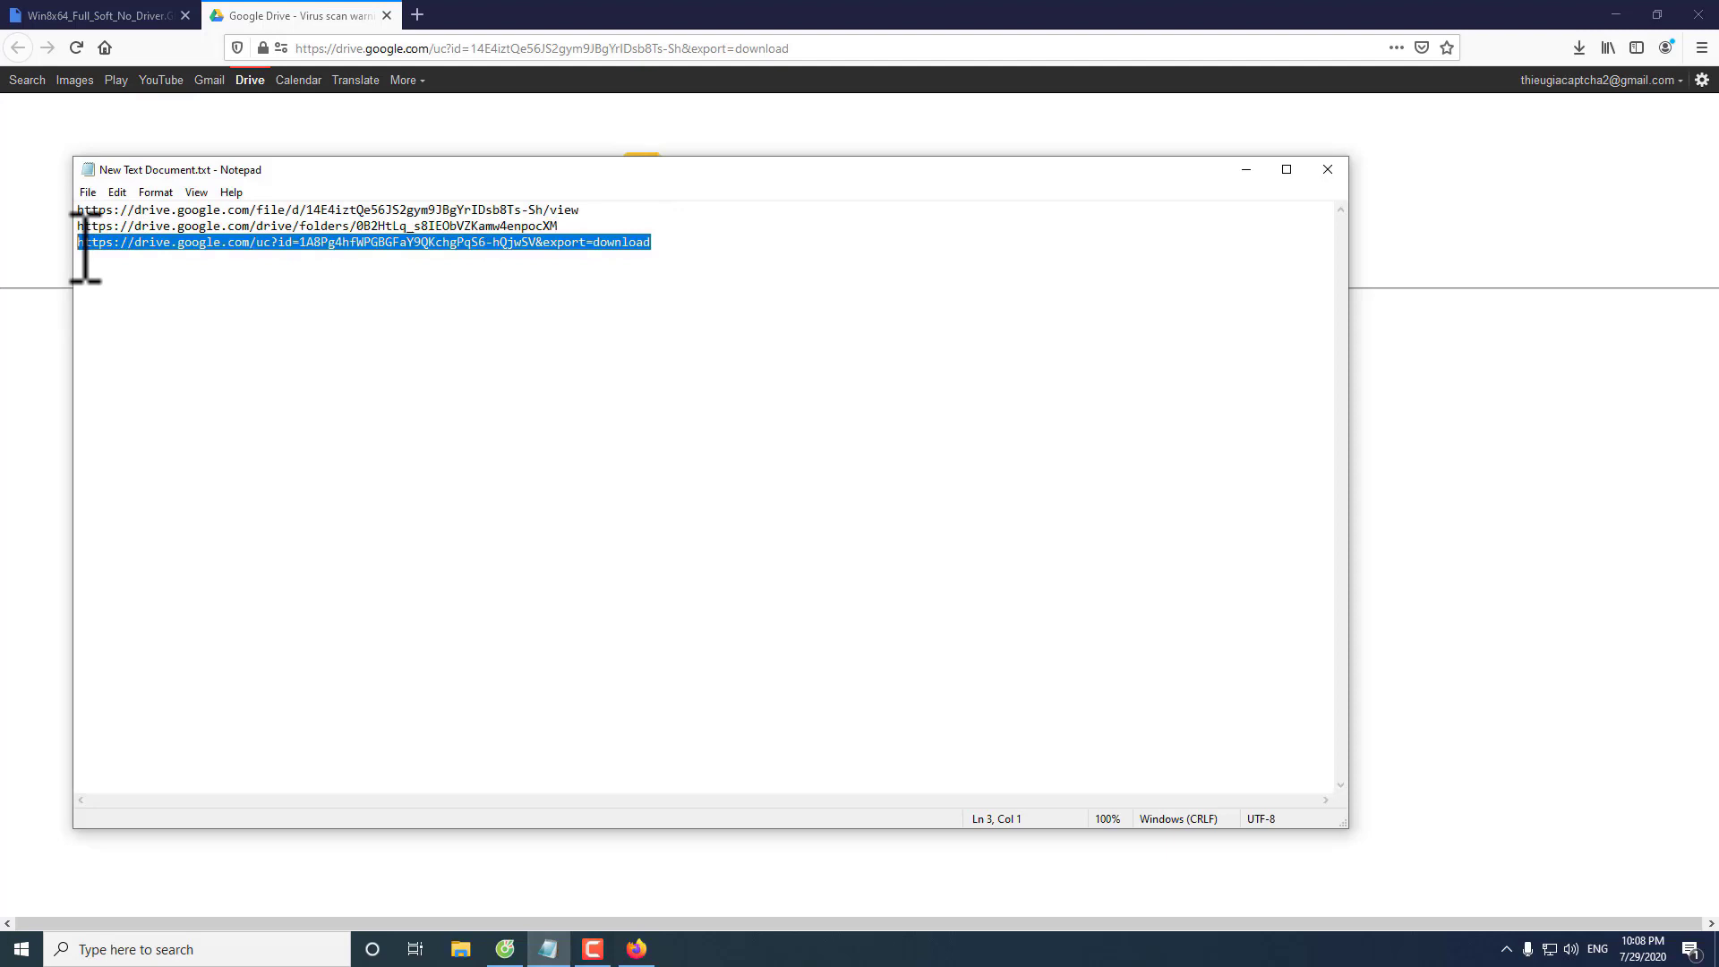
pyautogui.rightClick(148, 249)
pyautogui.click(188, 285)
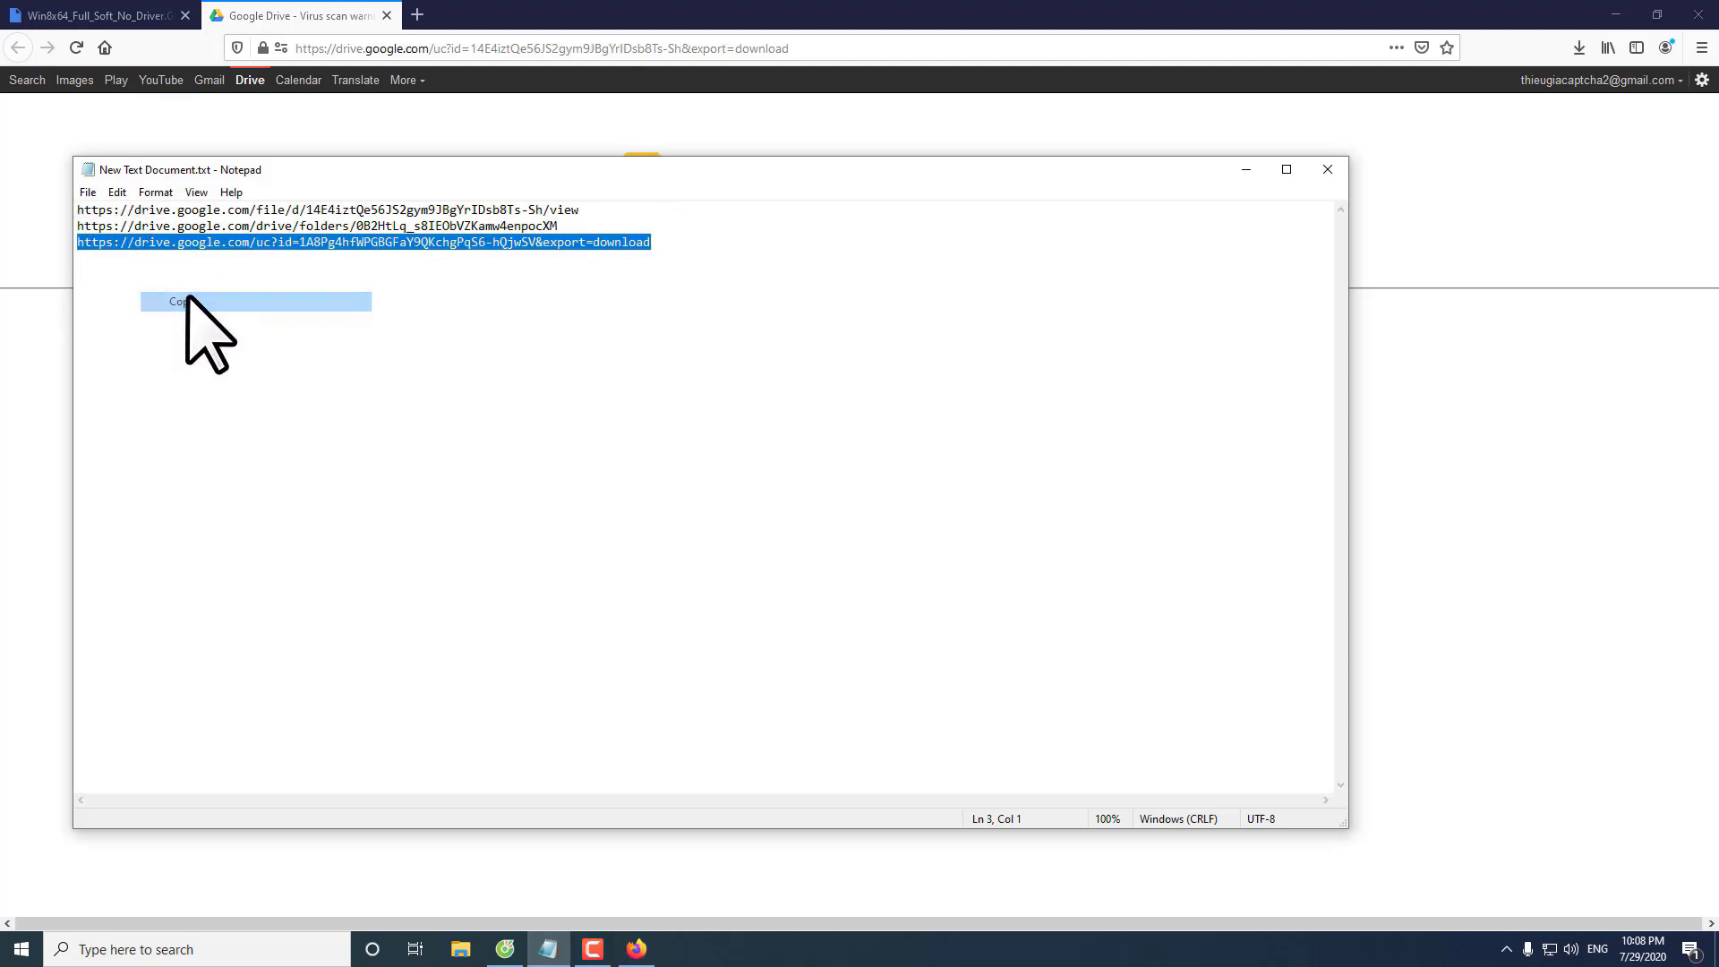
# Paste the link in Firefox, start MSOffice2010_3.iso in IDM, then cancel it.
pyautogui.click(409, 49)
pyautogui.rightClick(403, 52)
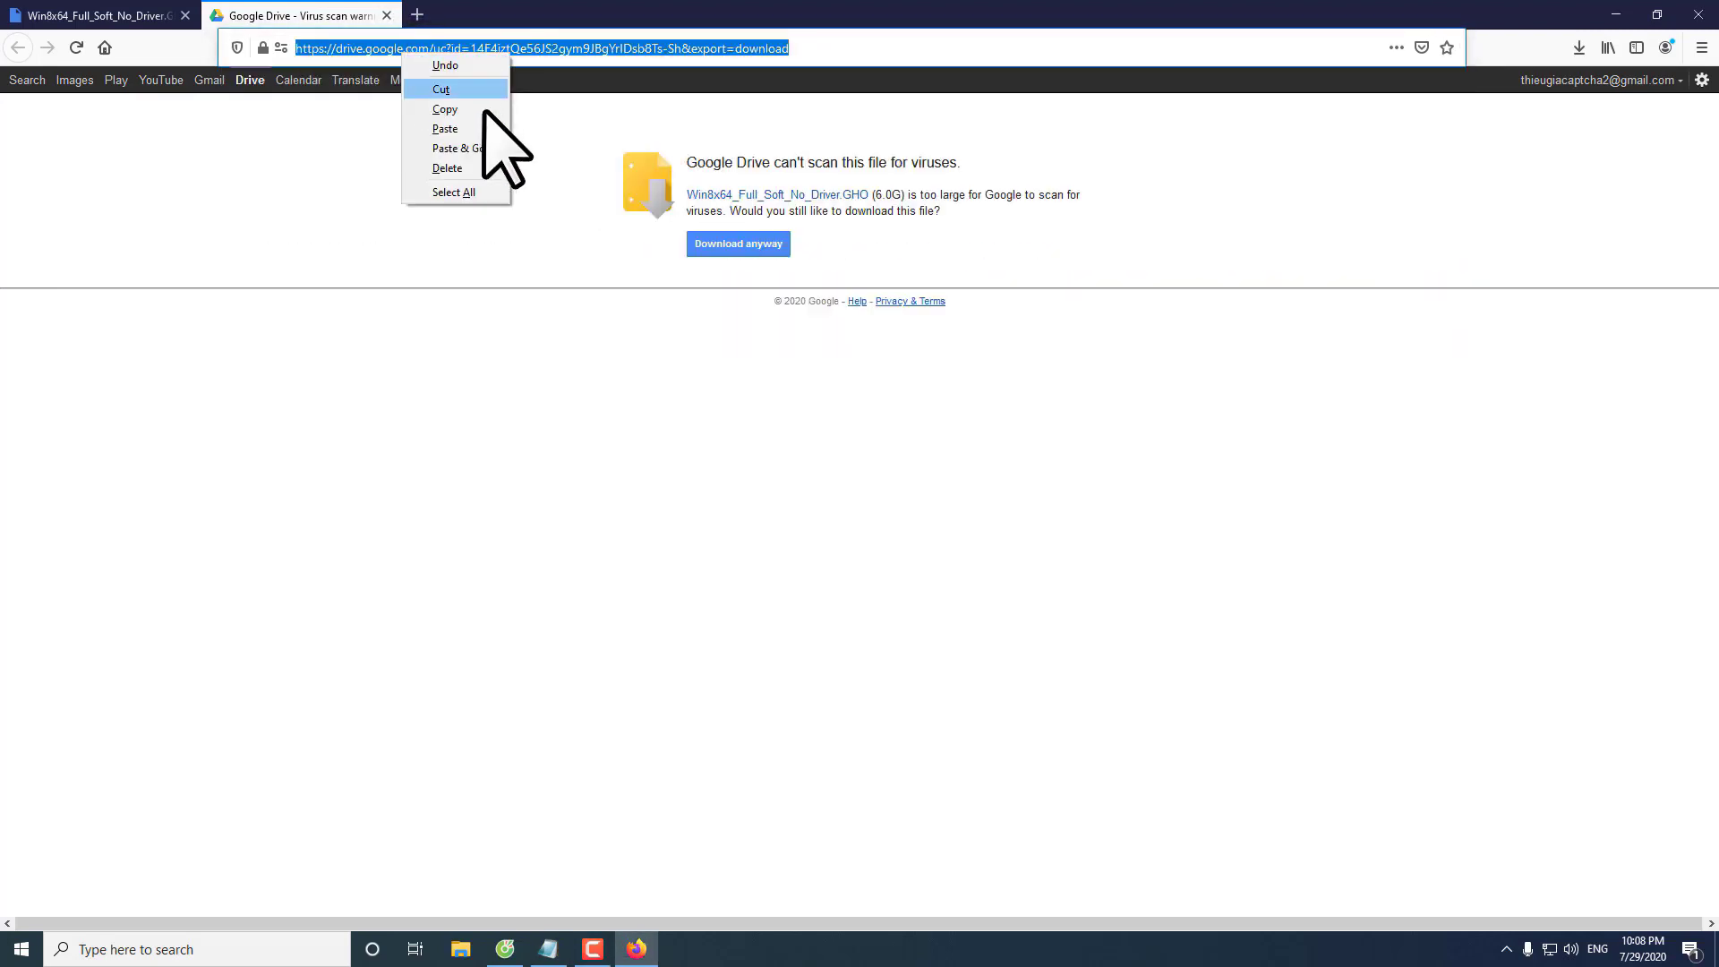
pyautogui.click(474, 148)
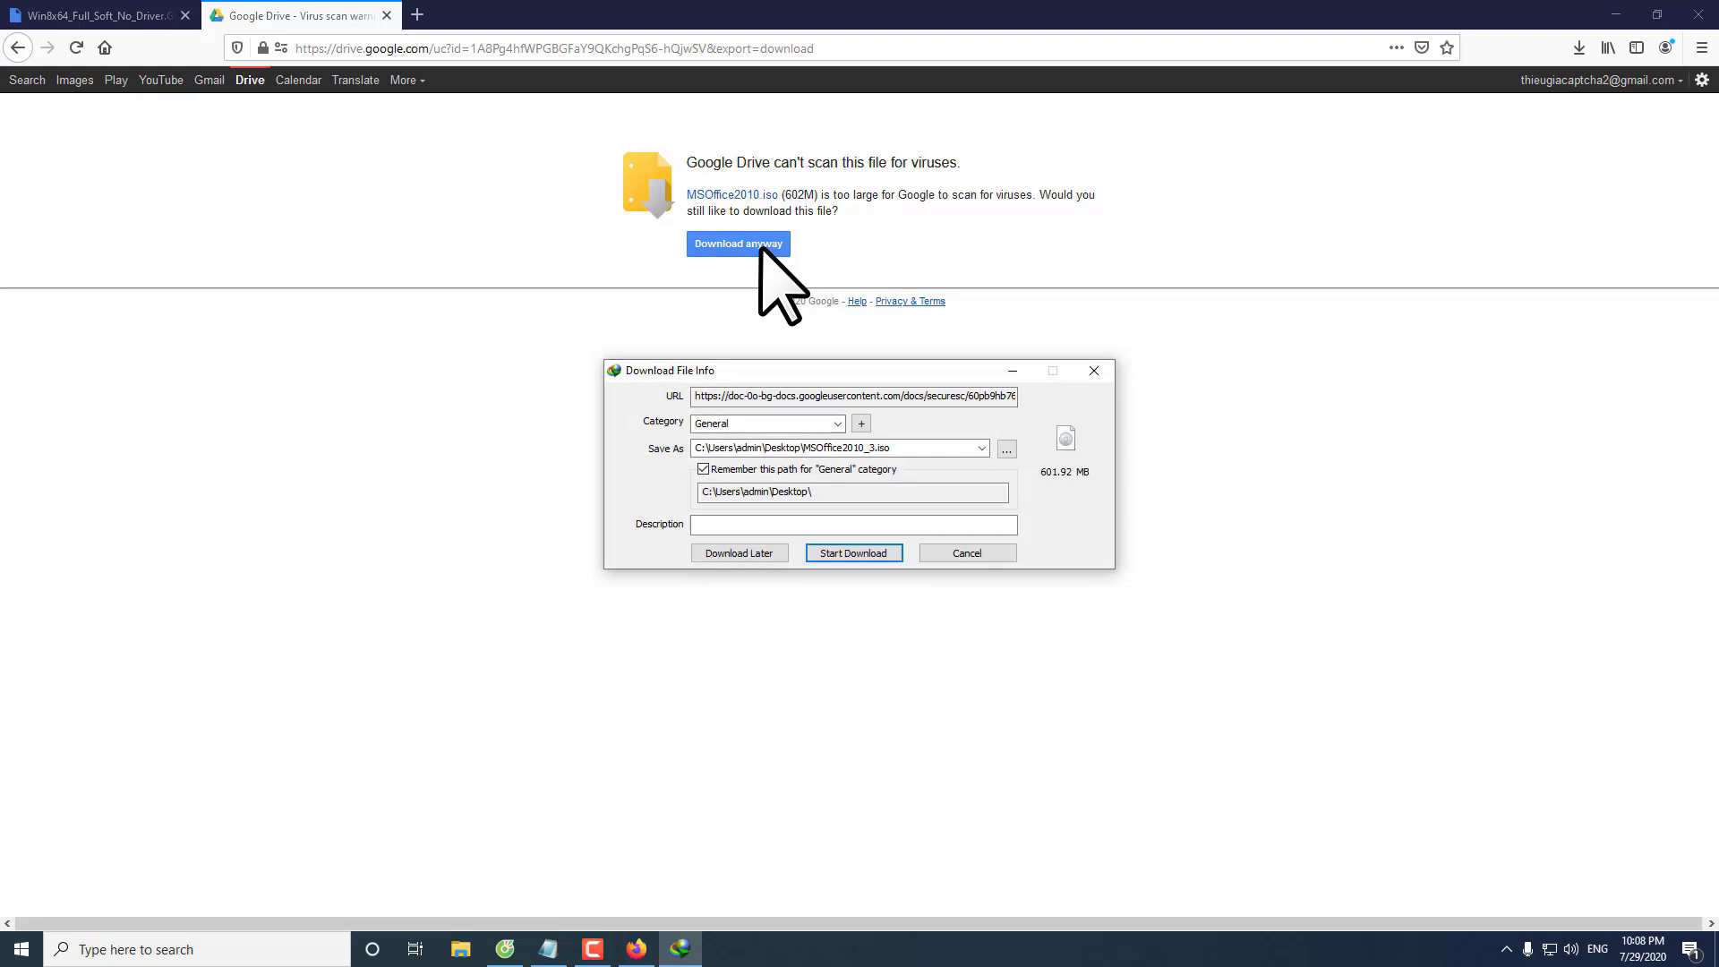
pyautogui.click(867, 555)
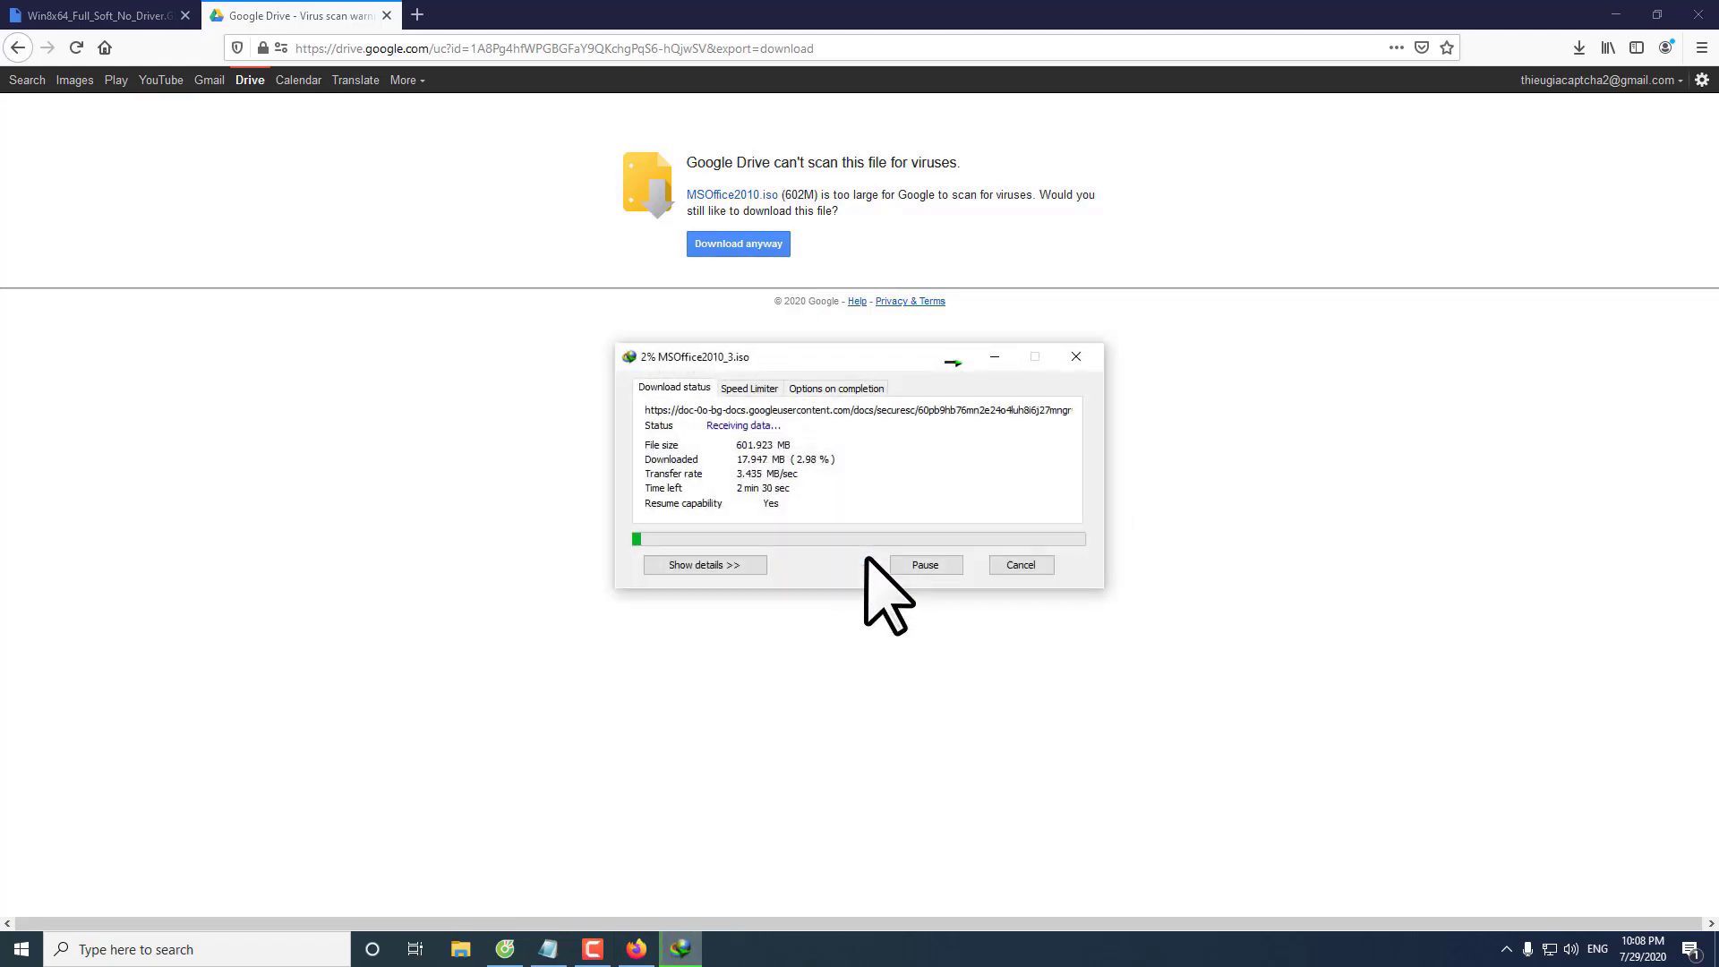
pyautogui.click(1009, 564)
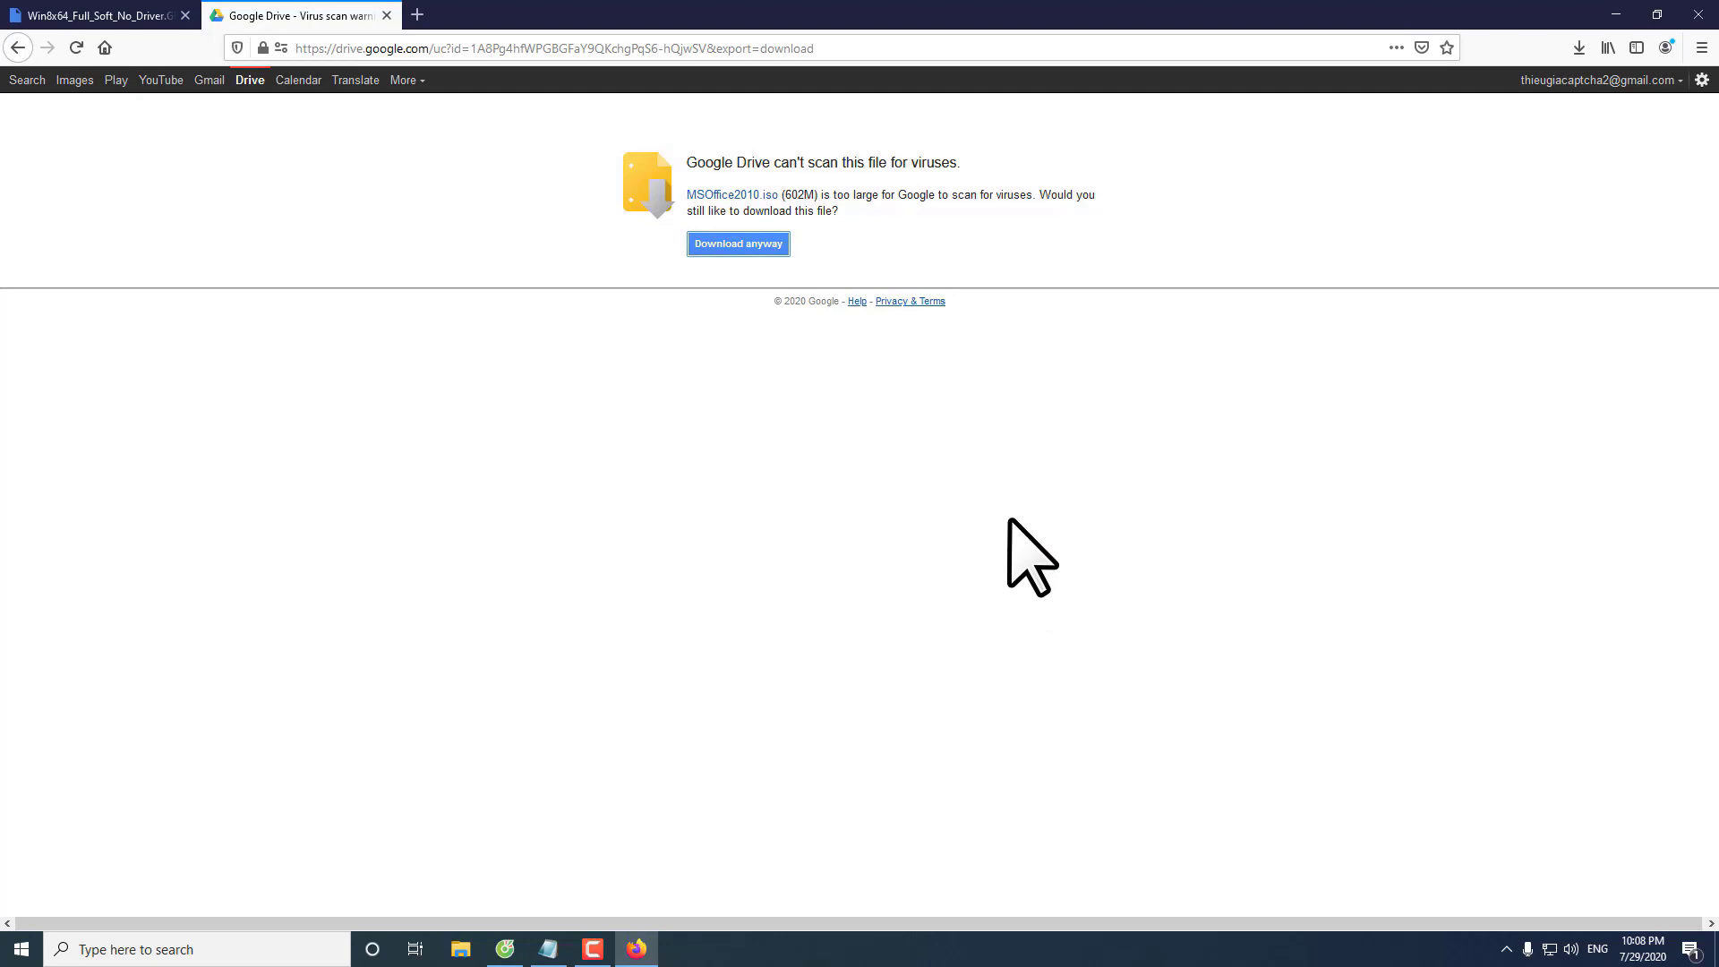
# Copy the line-2 Drive folder link and open it in Firefox.
pyautogui.click(548, 949)
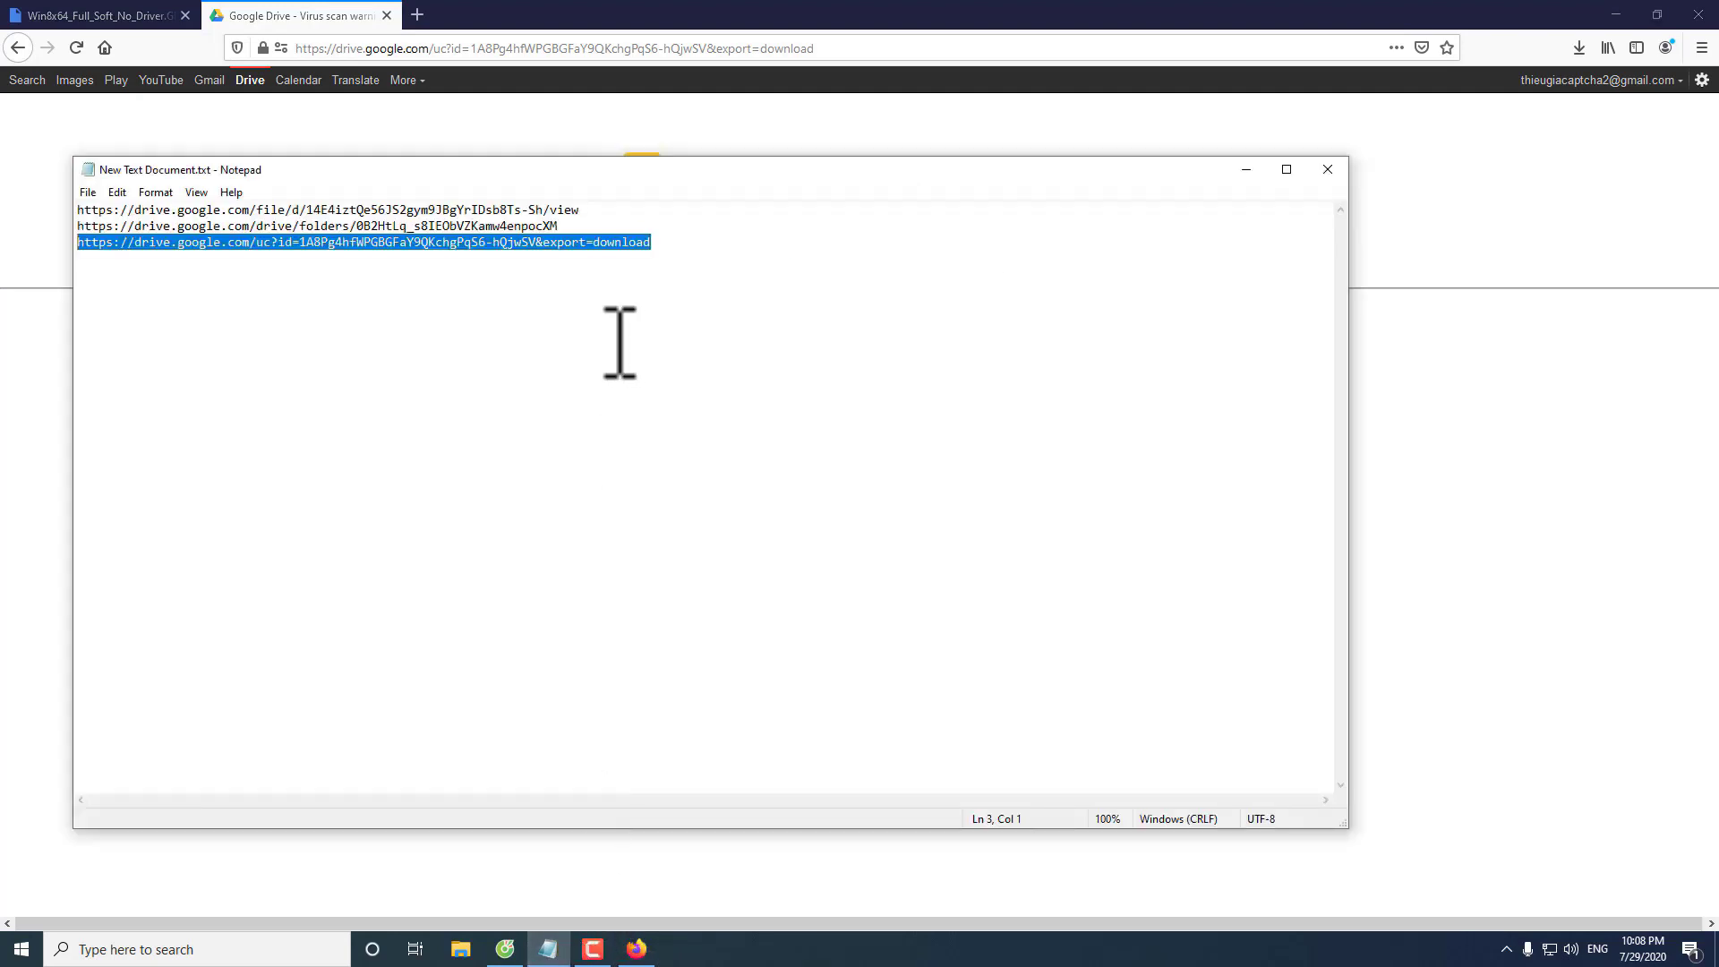
pyautogui.moveTo(558, 225); pyautogui.dragTo(77, 229)
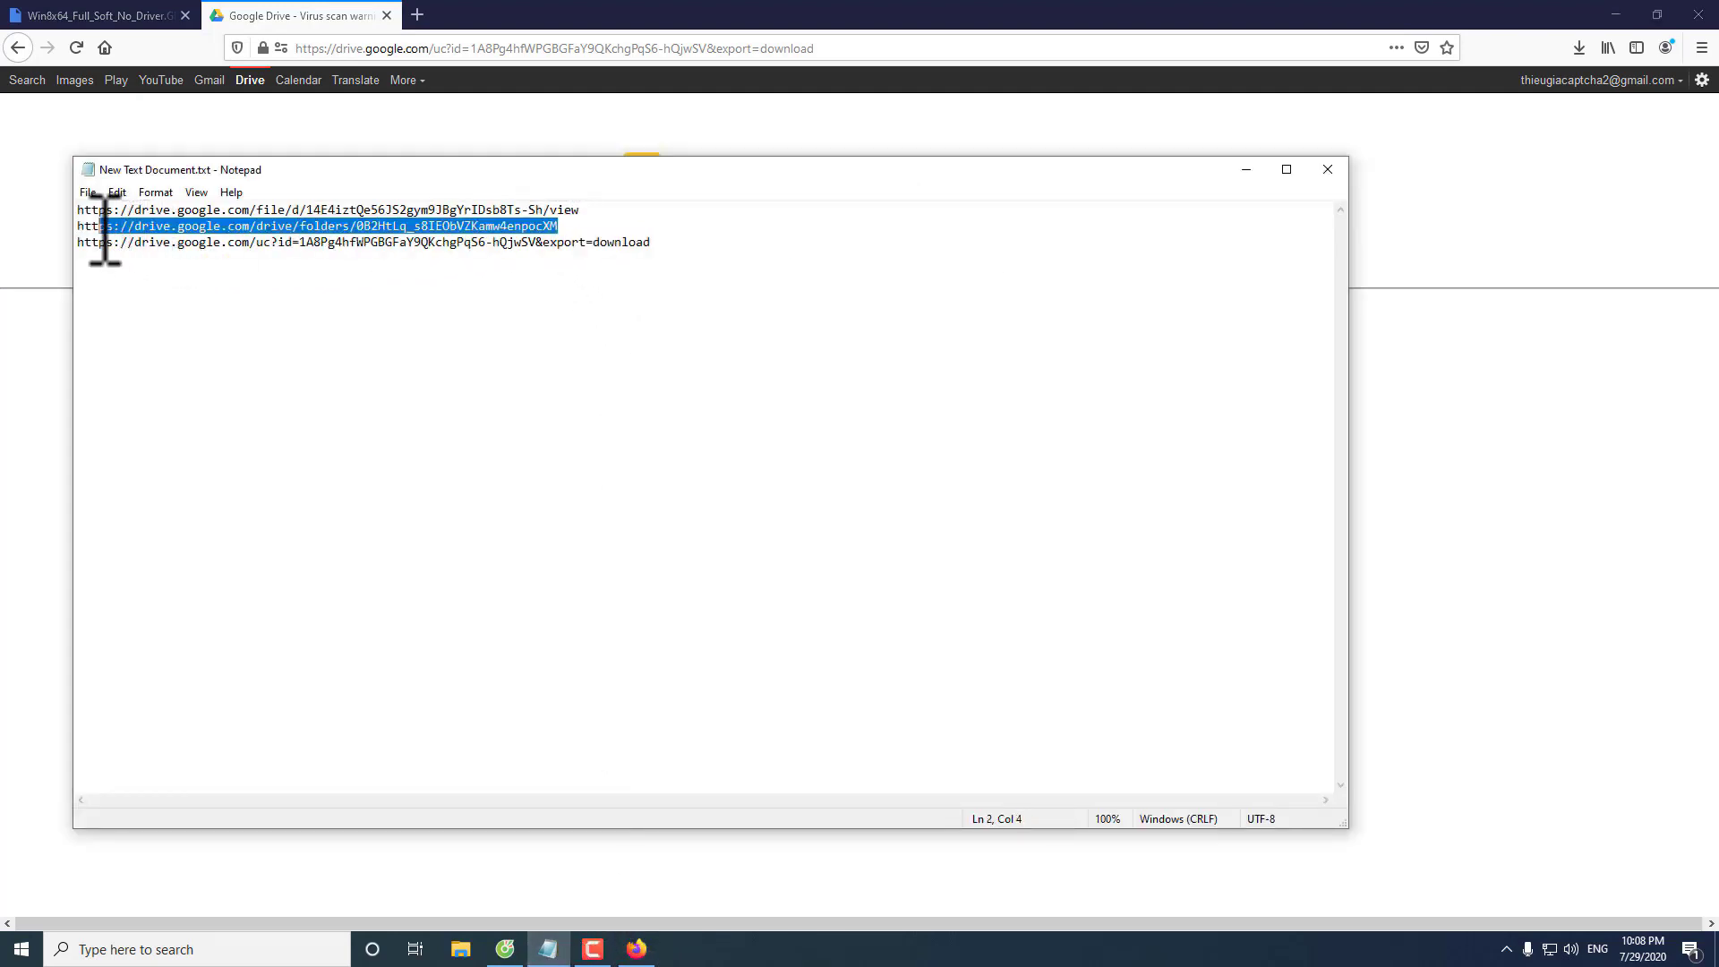
pyautogui.rightClick(134, 227)
pyautogui.click(172, 277)
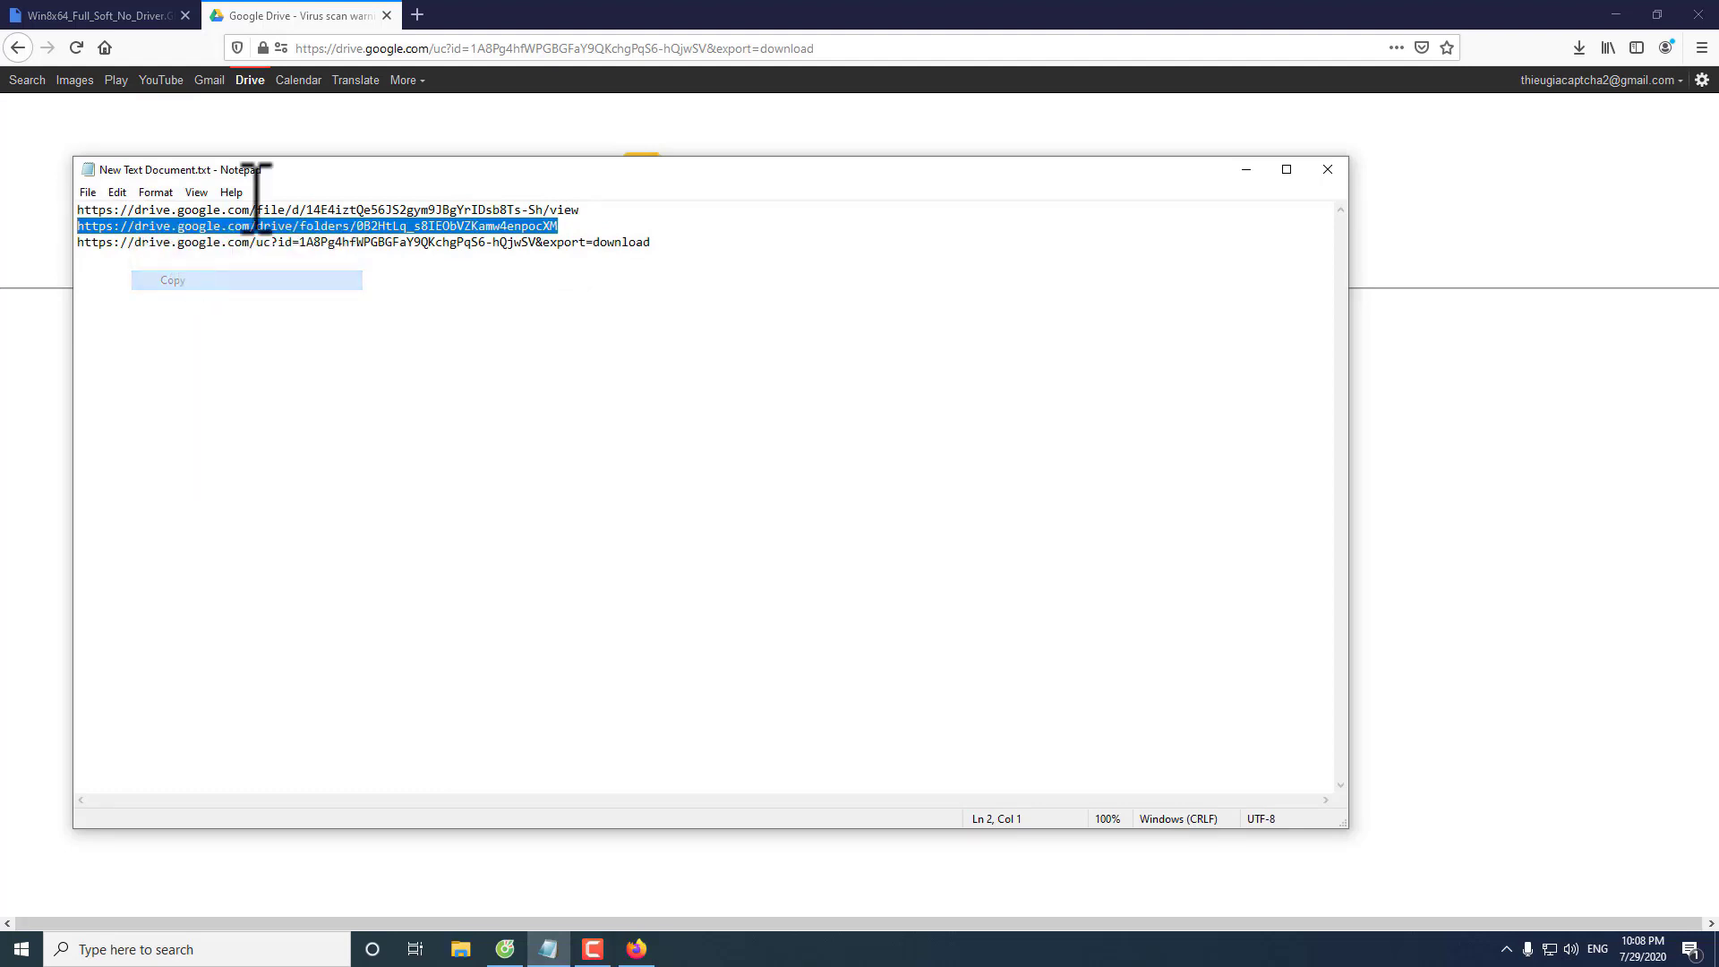
pyautogui.click(392, 49)
pyautogui.rightClick(390, 50)
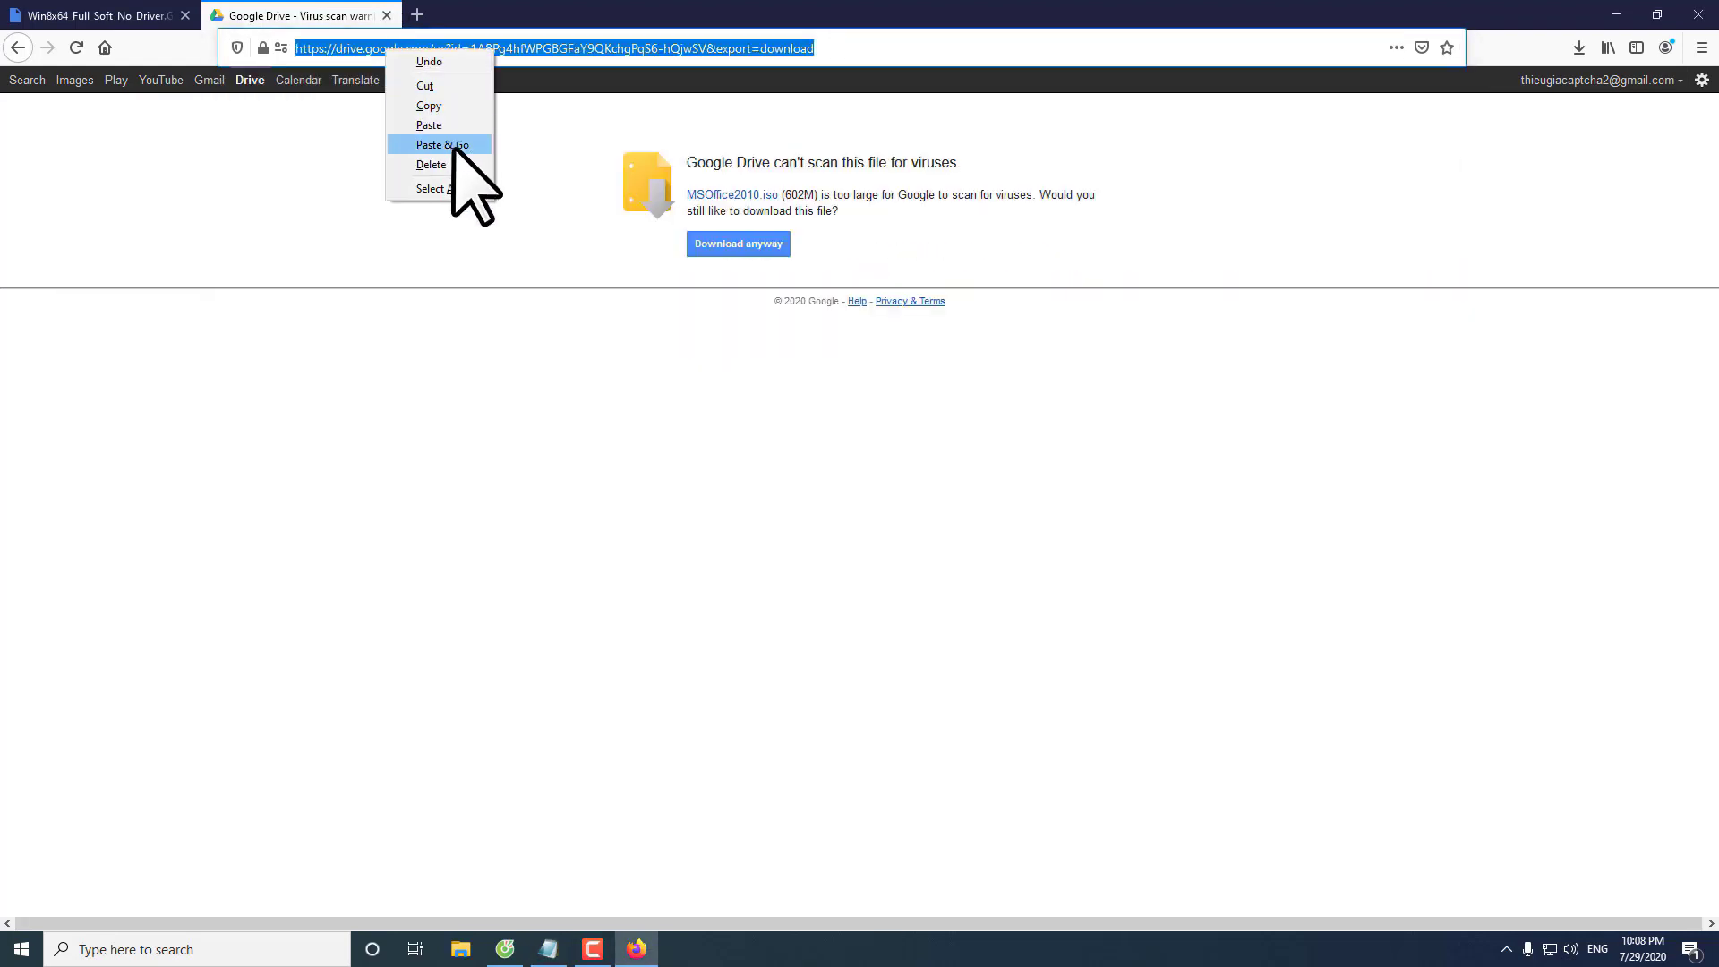
pyautogui.click(454, 144)
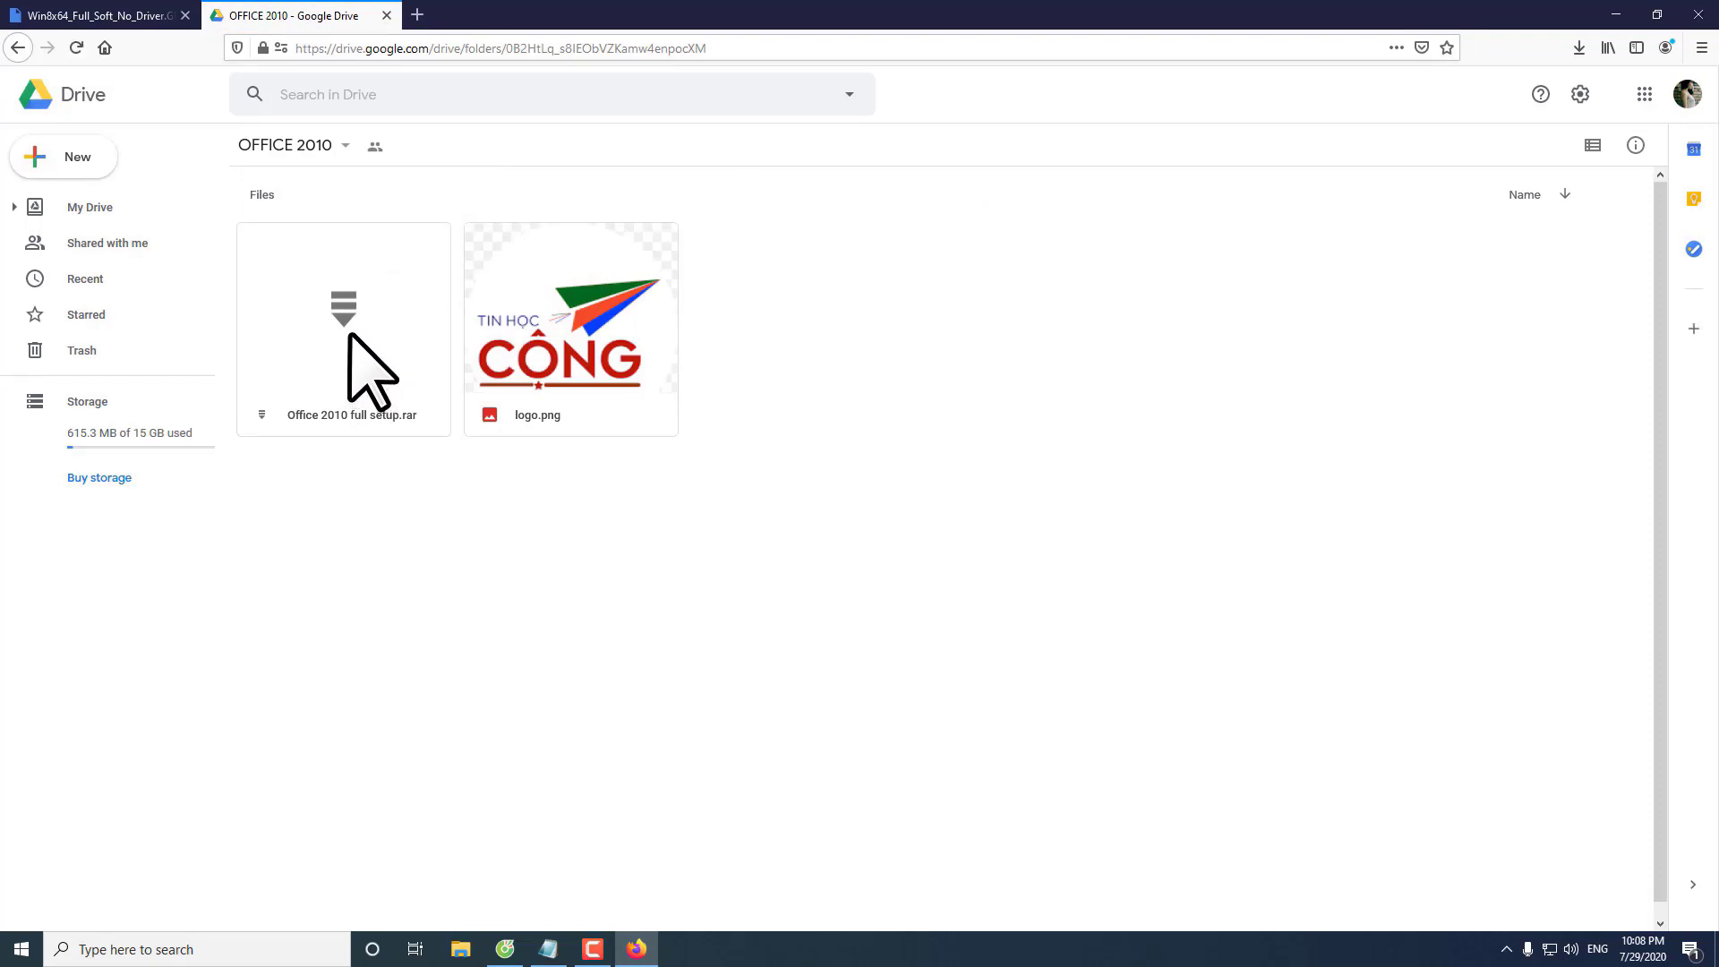
# Download Office 2010 full setup_2.rar anyway through IDM, then cancel it.
pyautogui.click(349, 335)
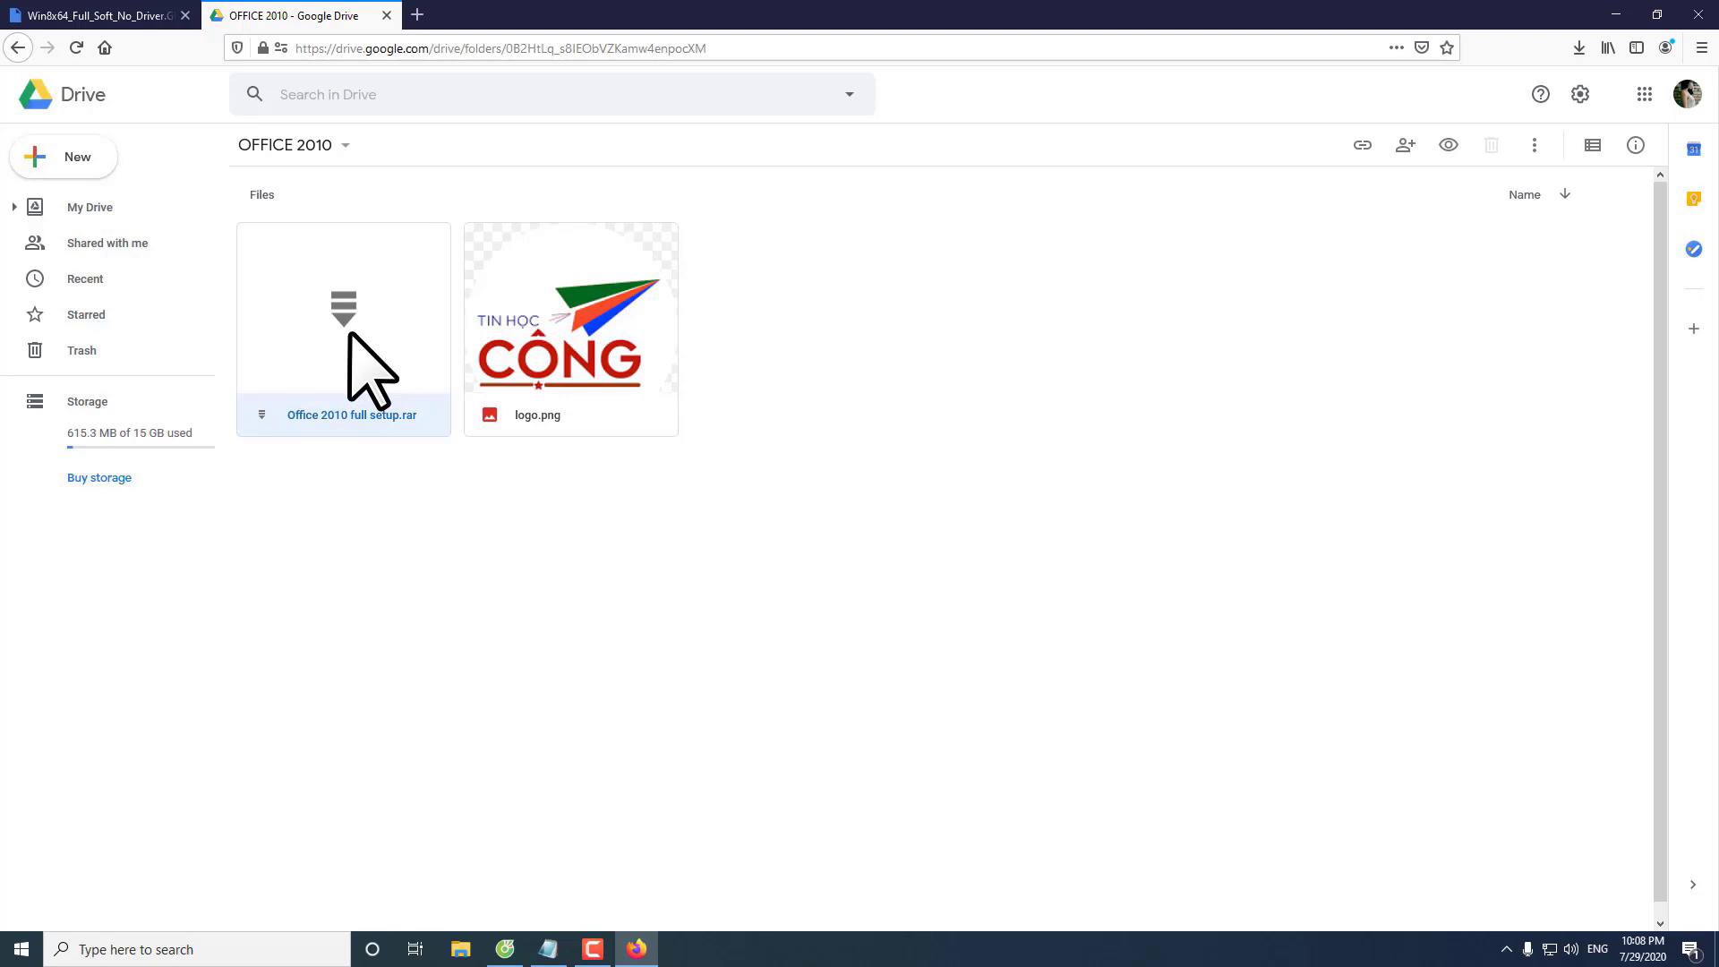
pyautogui.rightClick(349, 336)
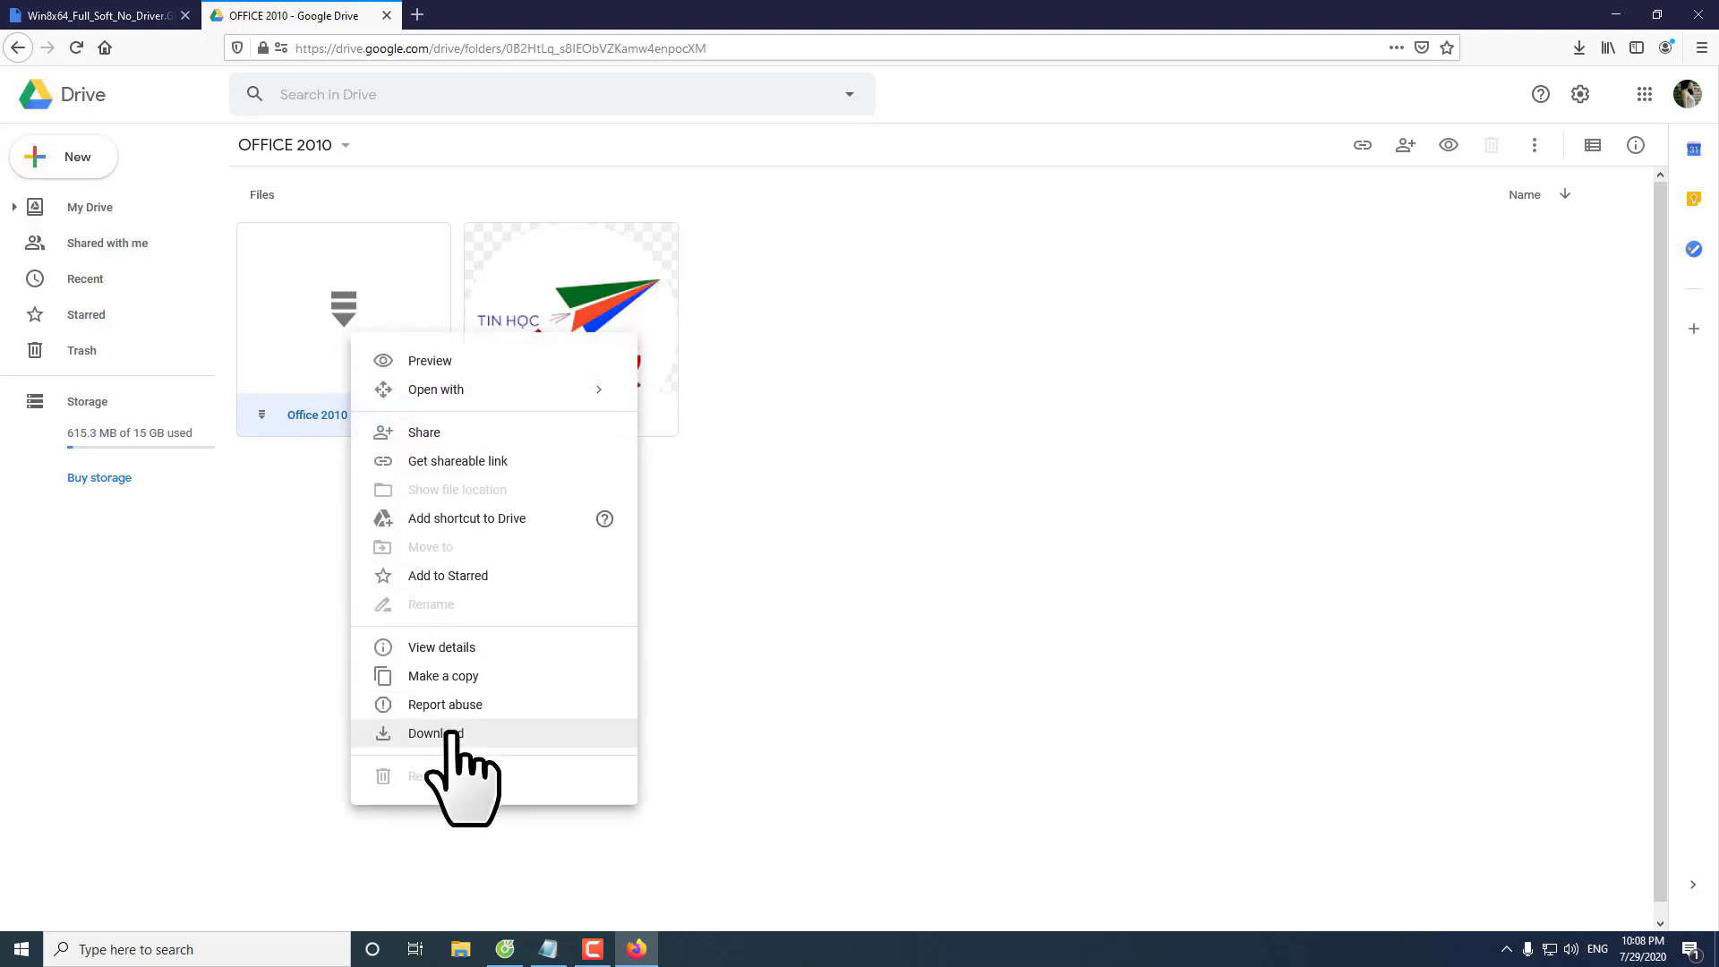
pyautogui.click(448, 737)
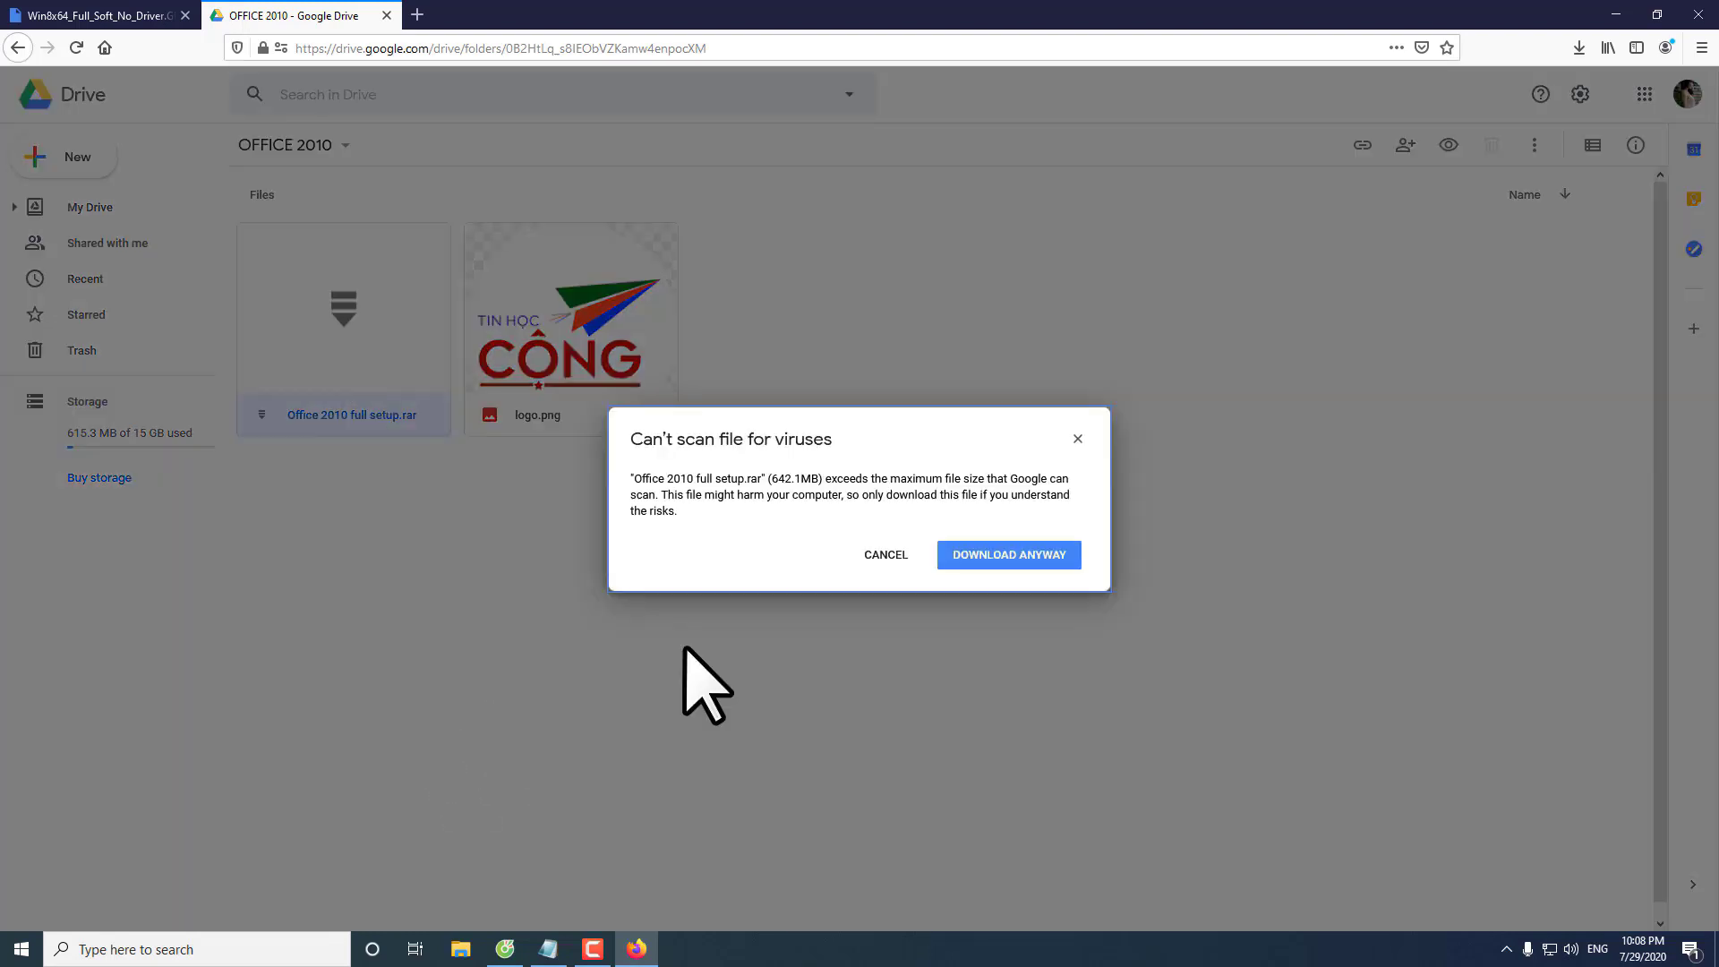
pyautogui.click(970, 555)
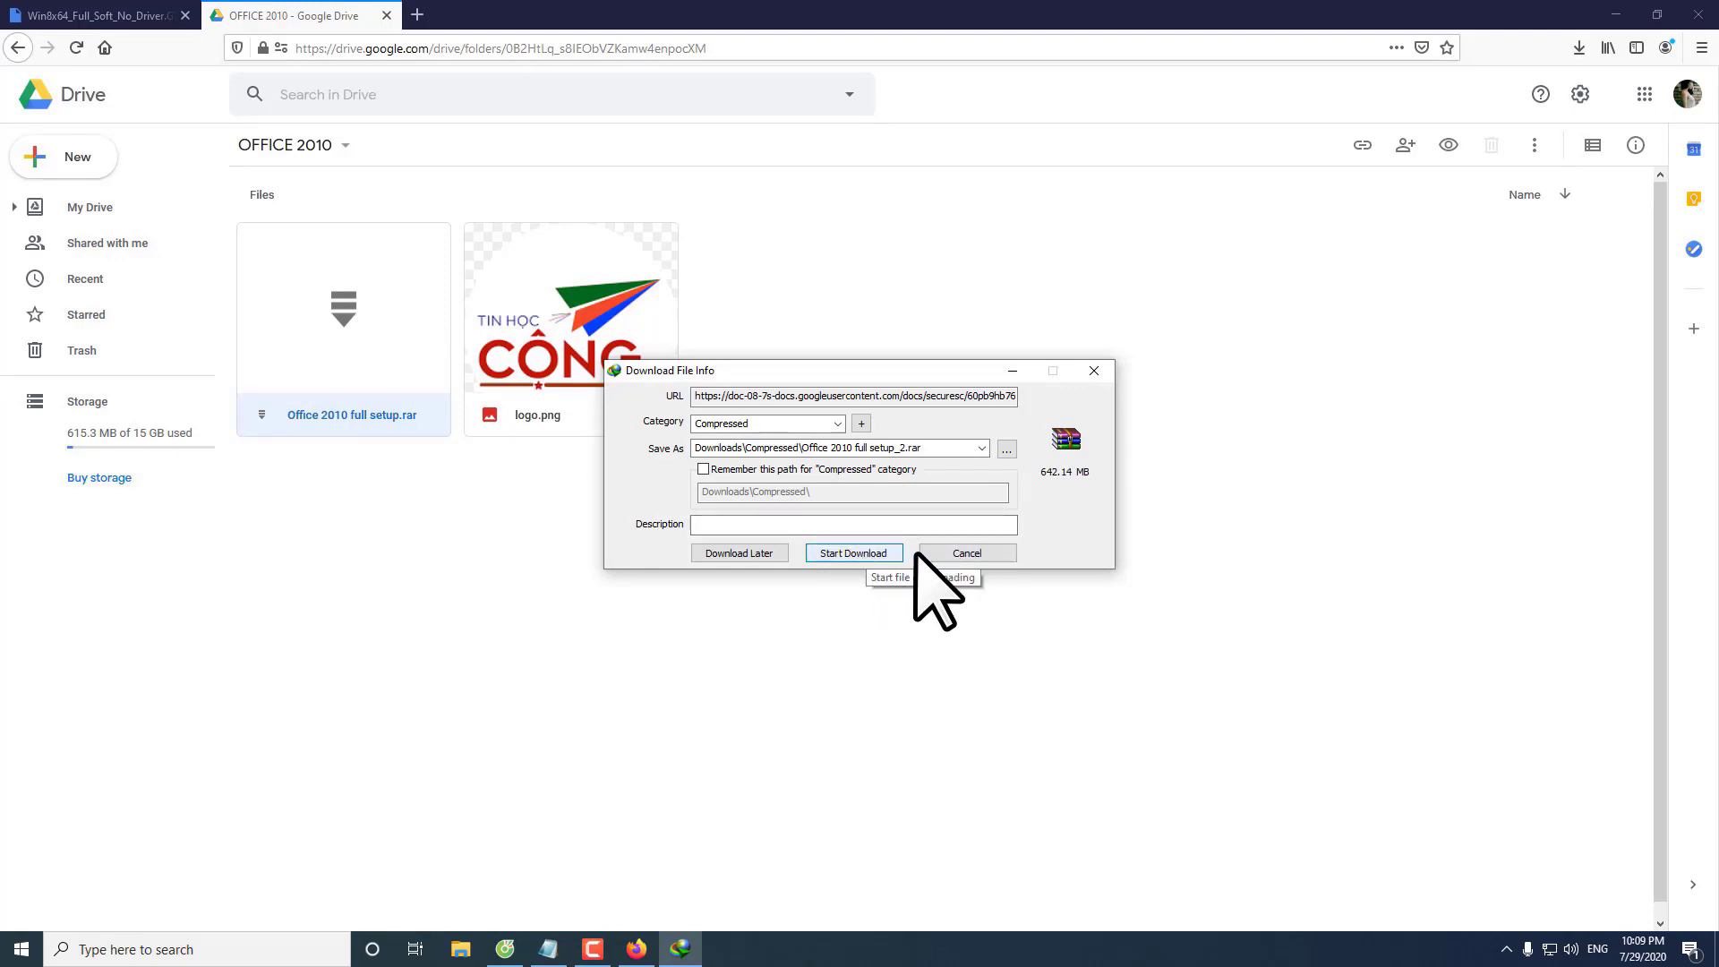
pyautogui.click(870, 554)
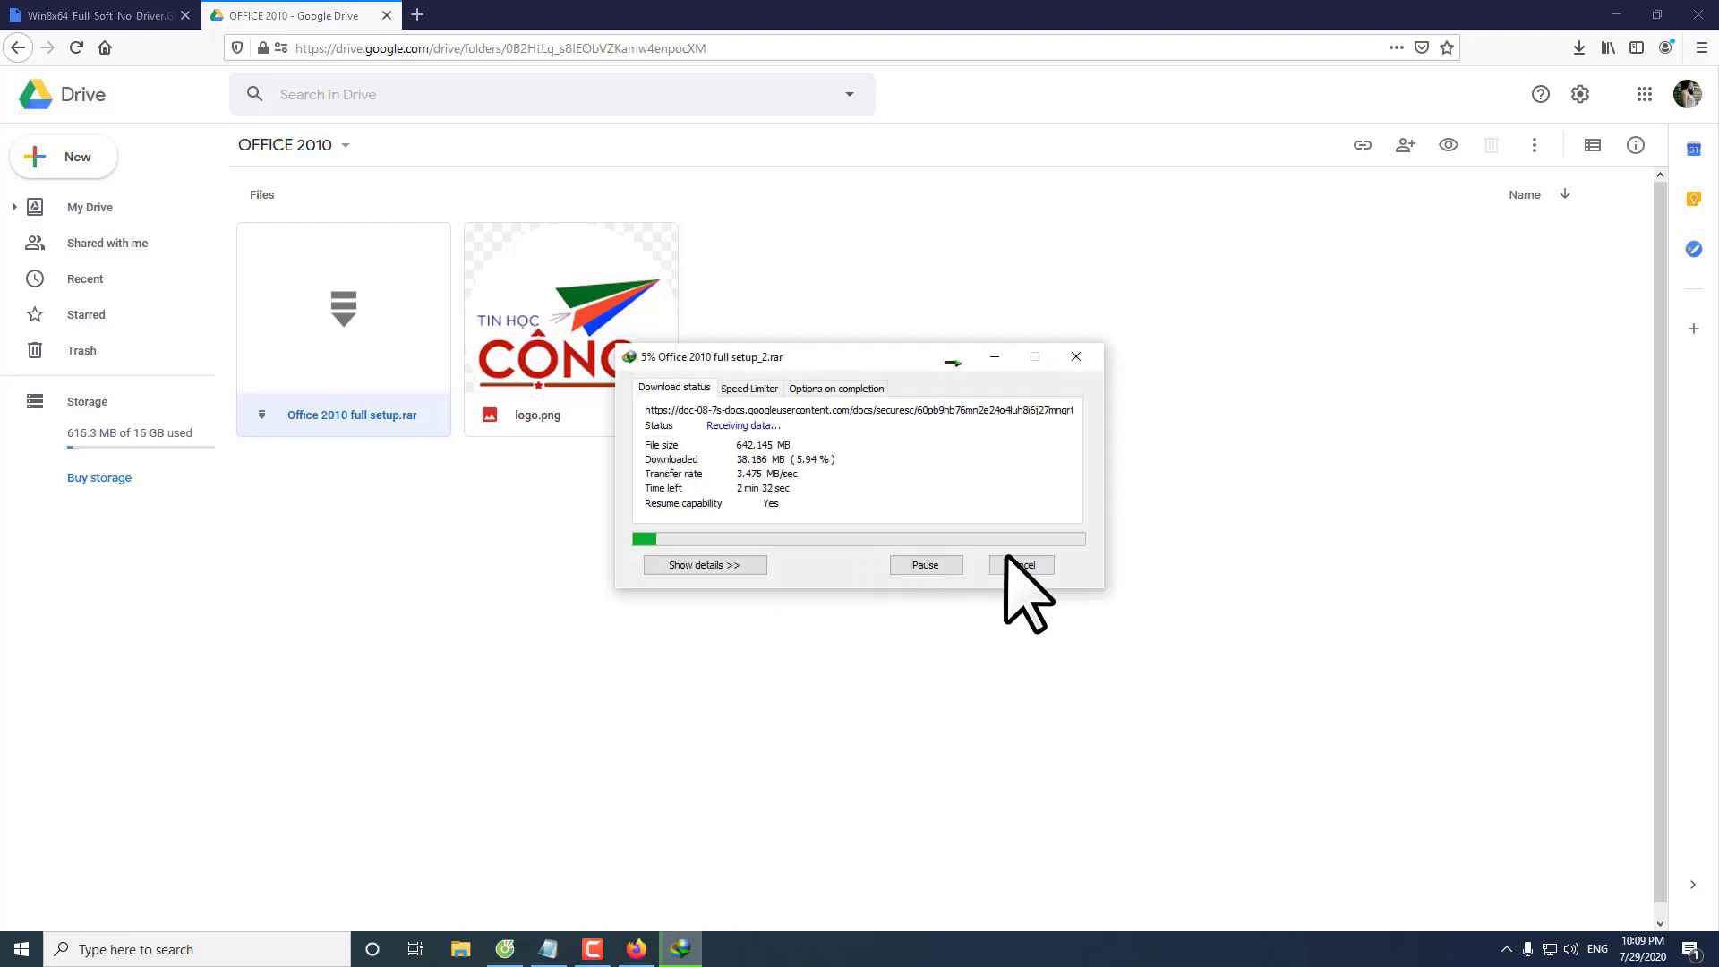
pyautogui.click(1010, 562)
# Download logo.png via Firefox, check the Downloads panel, then close Firefox and Notepad.
pyautogui.rightClick(586, 345)
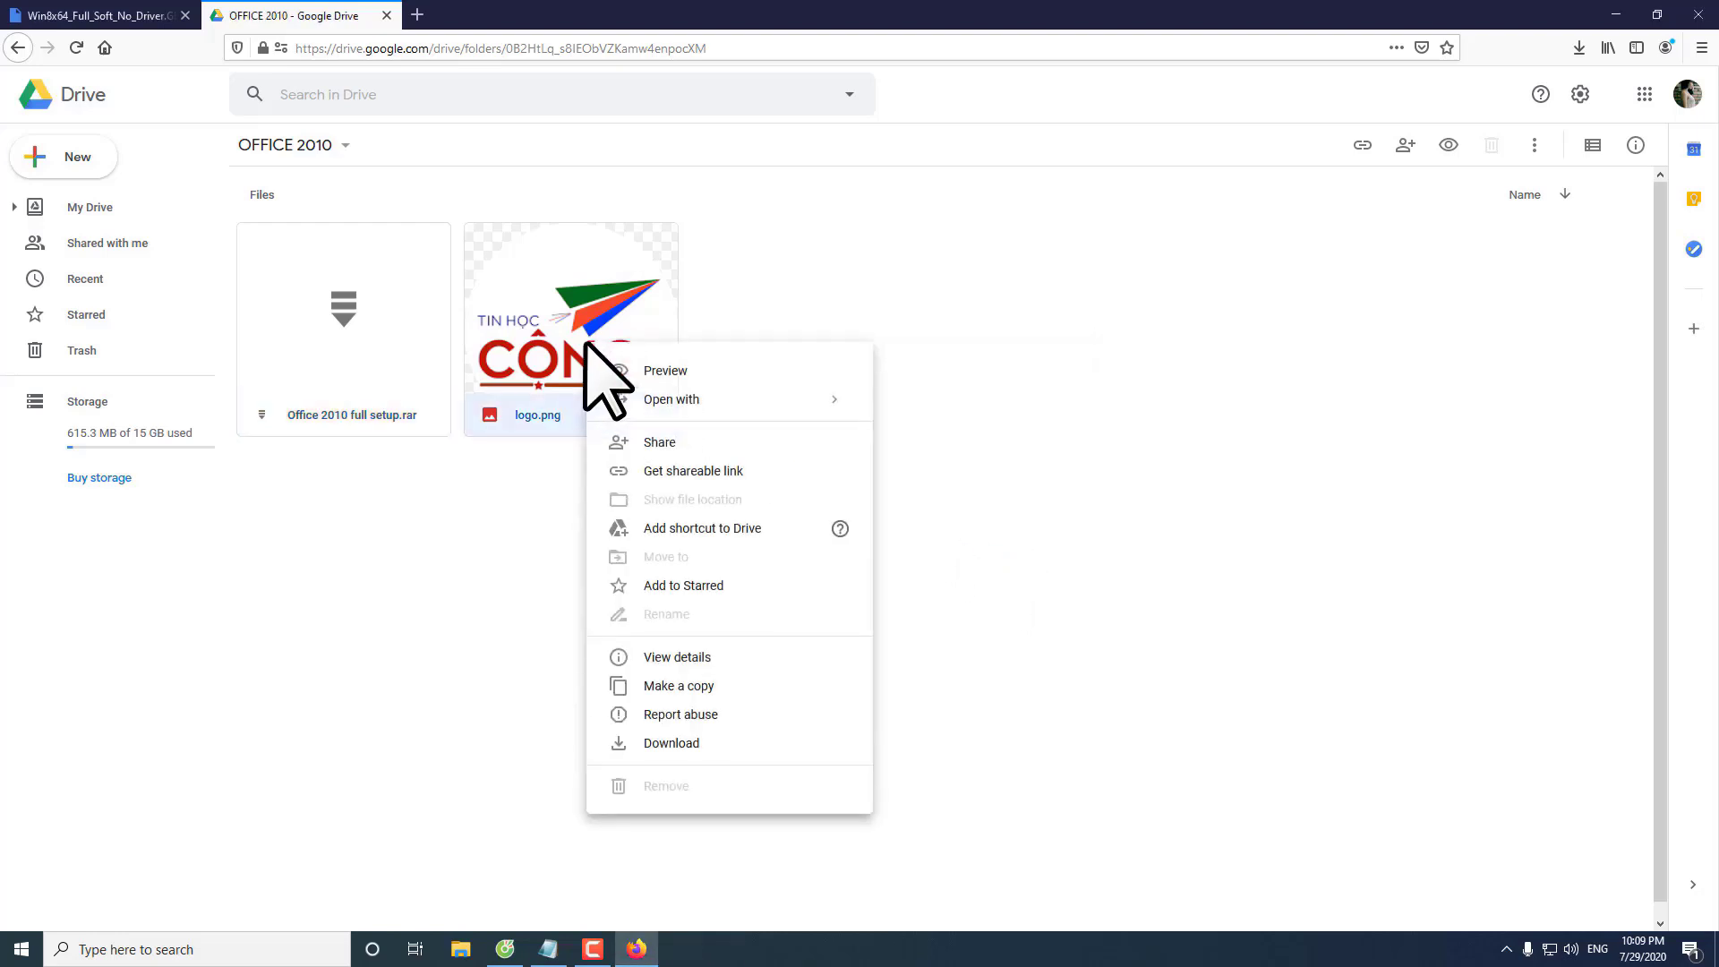
pyautogui.click(688, 746)
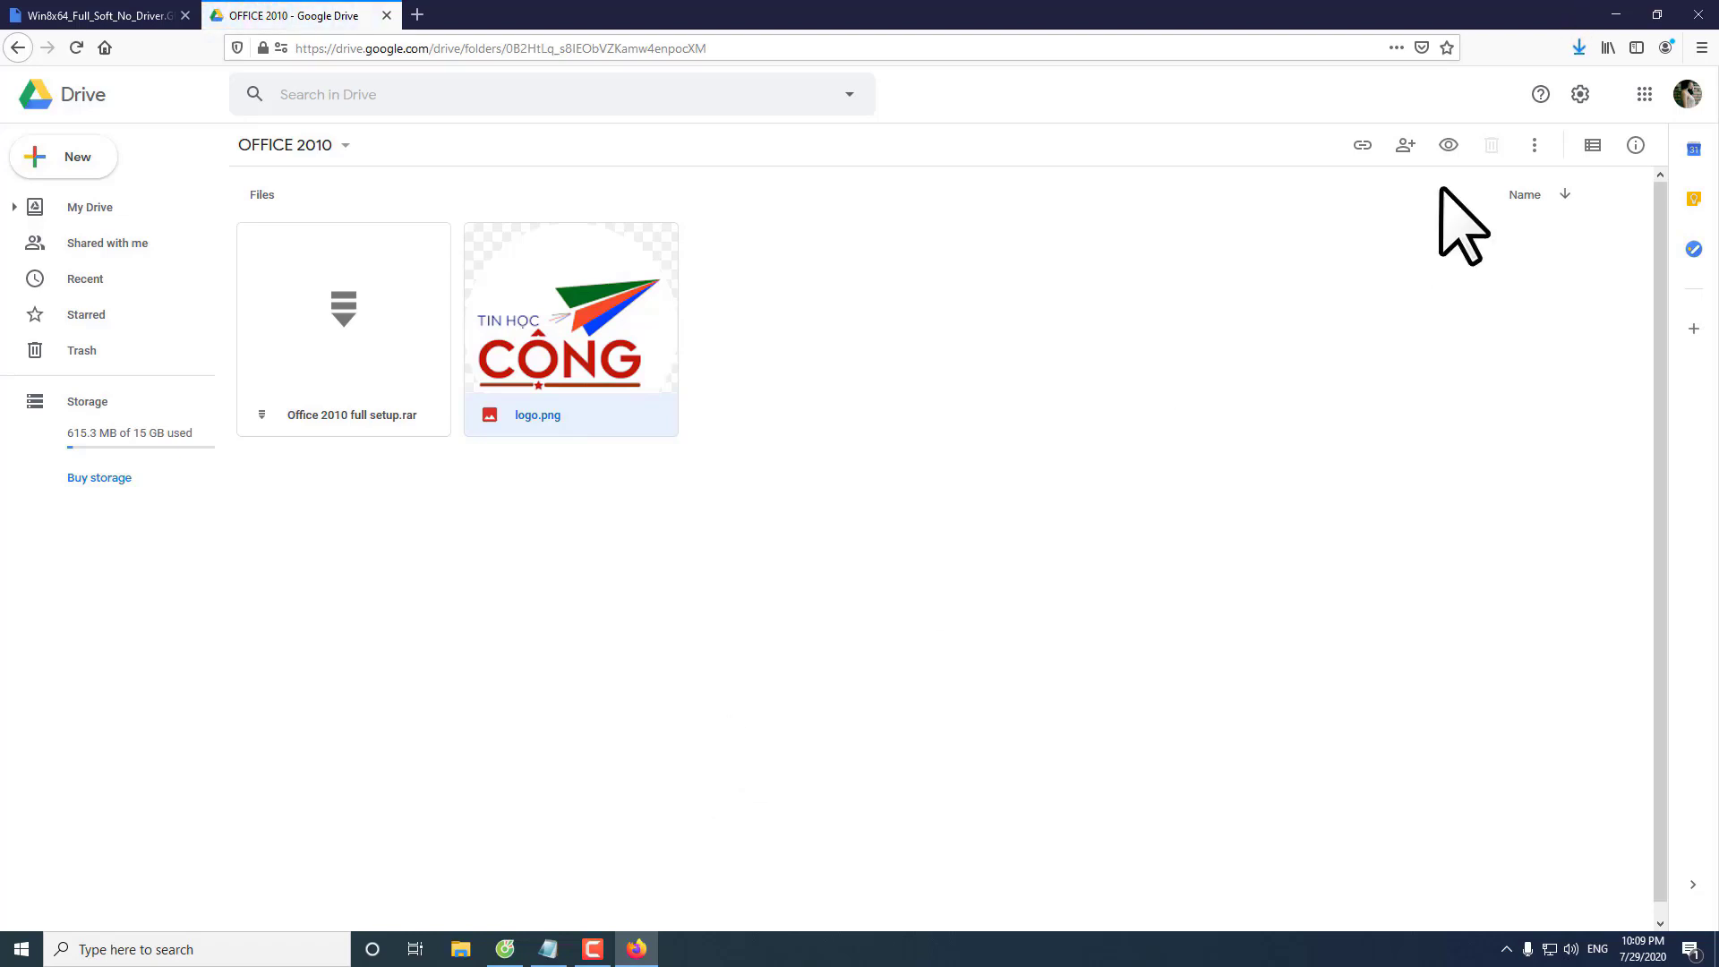
pyautogui.click(1578, 49)
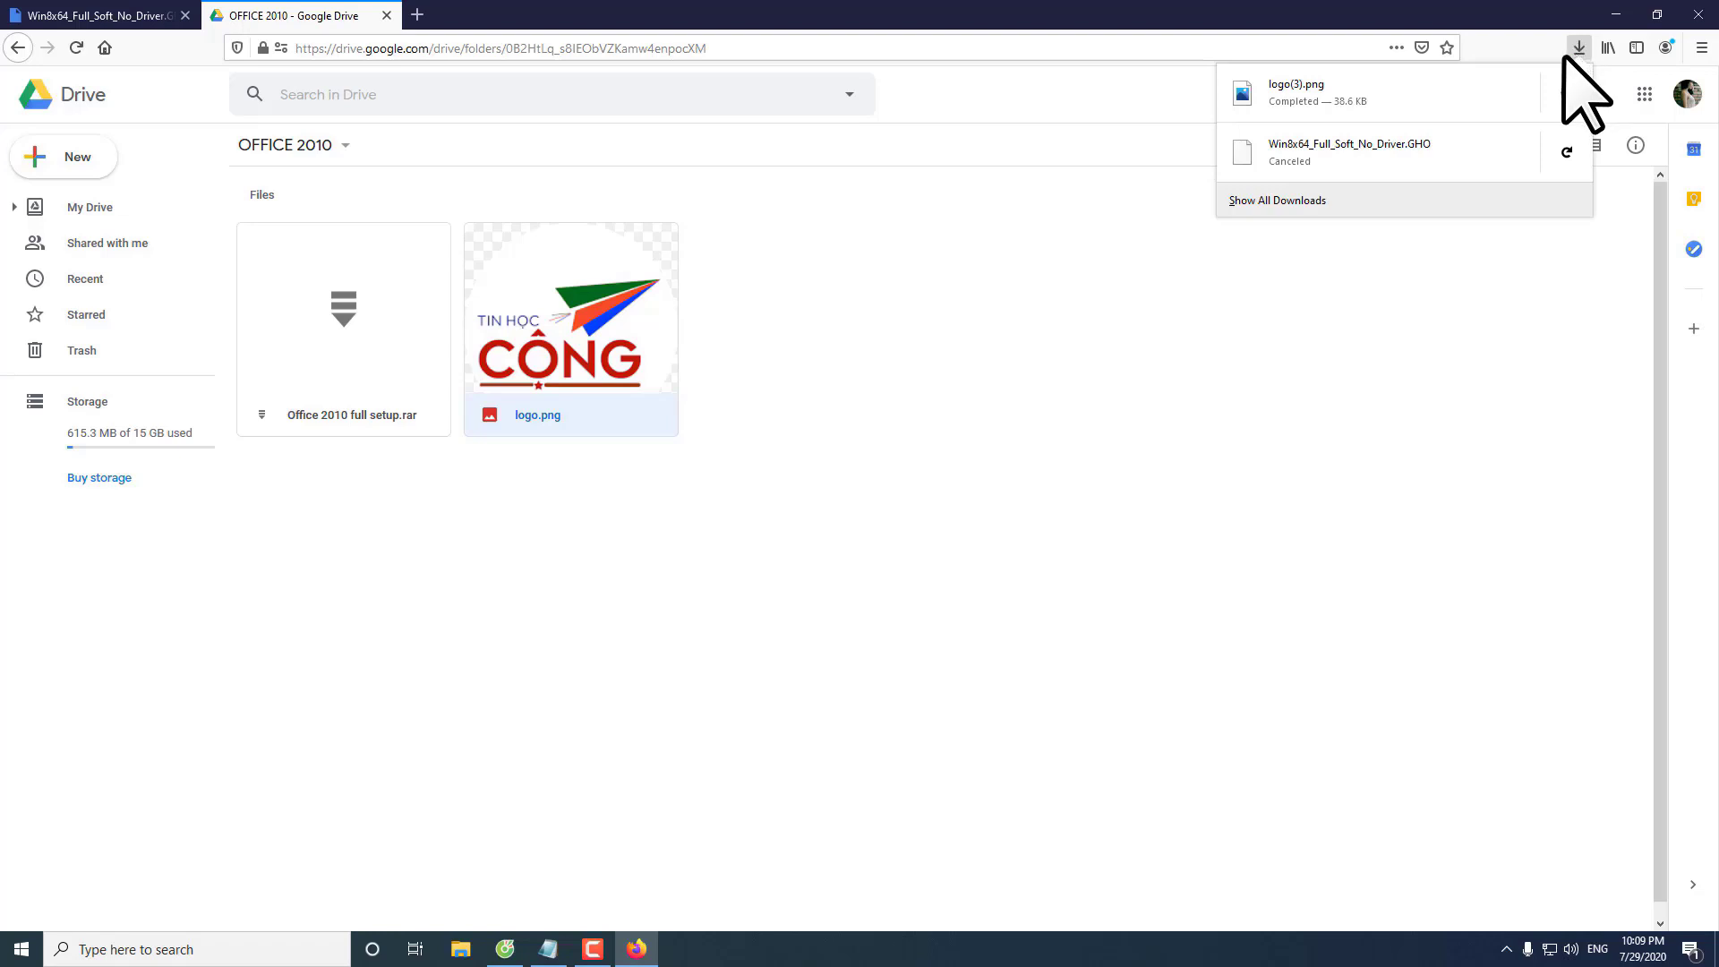
pyautogui.click(1356, 244)
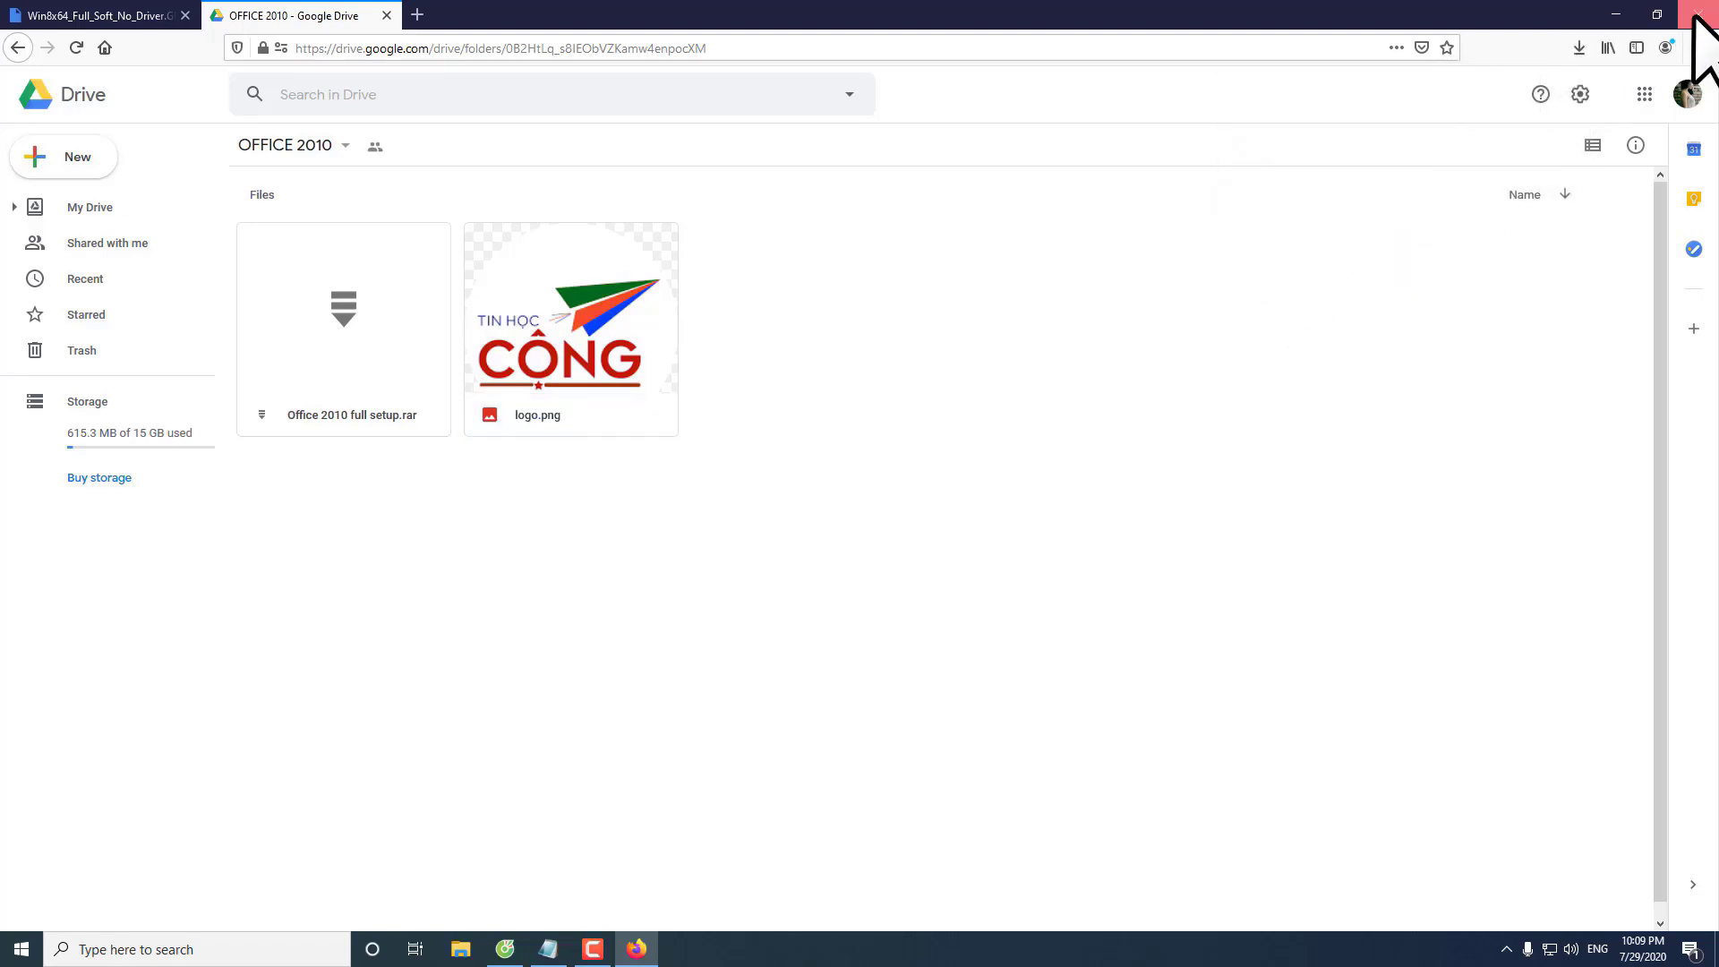
pyautogui.click(1694, 16)
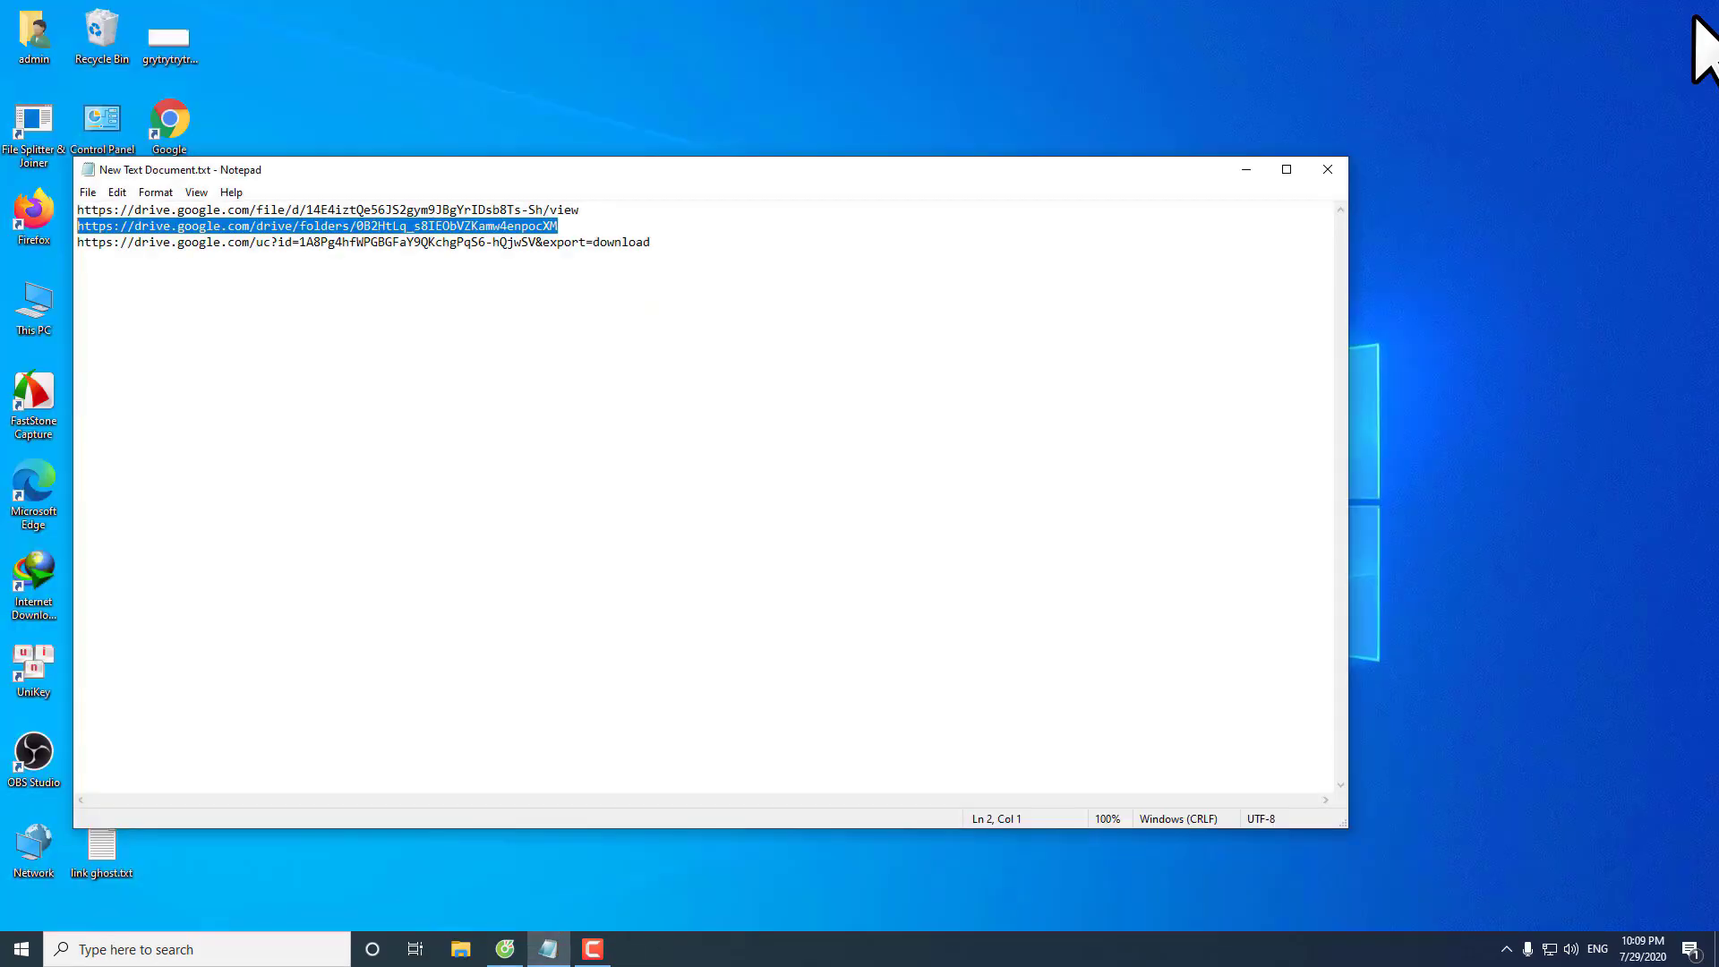
pyautogui.click(1329, 171)
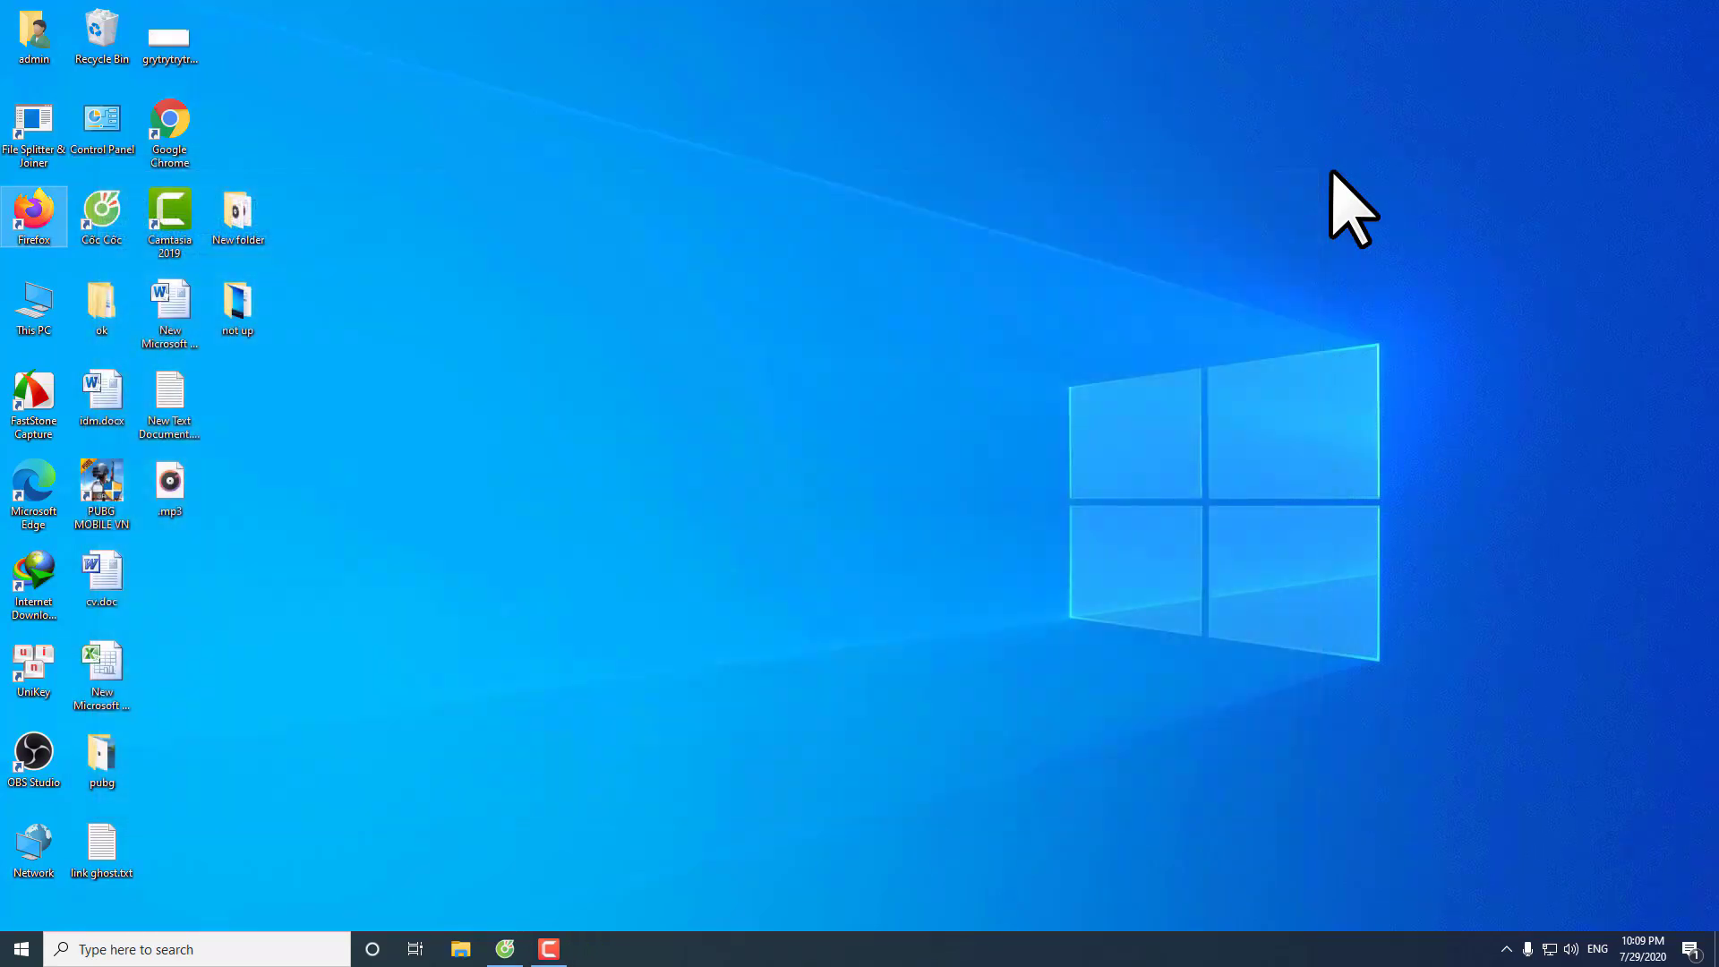